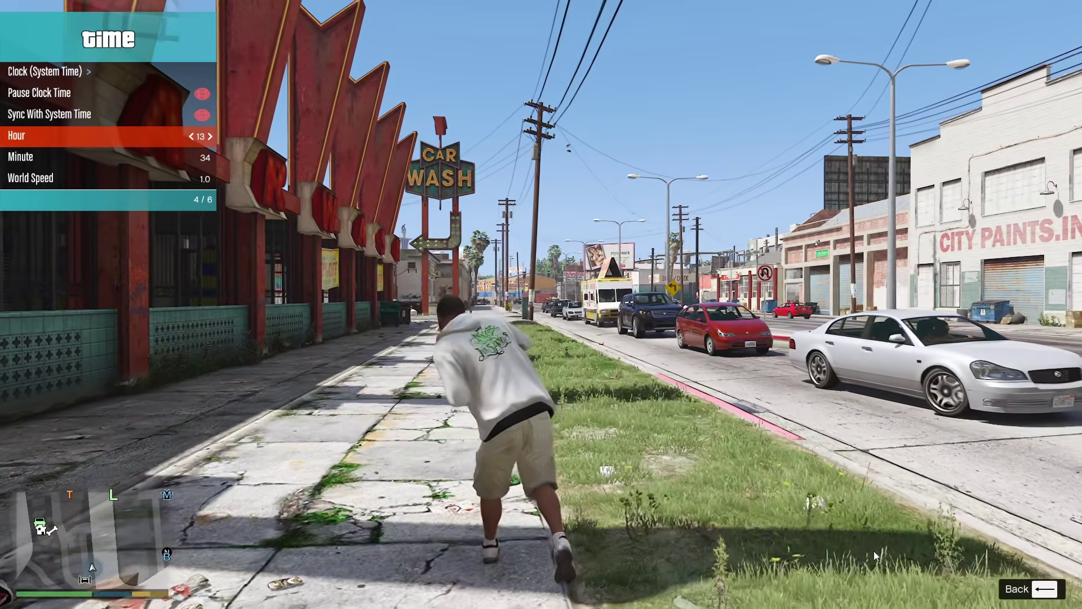
- Advance the in-game clock by several hours through the Hour setting in the Menyoo time options
{"action": "key", "text": "Right"}
{"action": "key", "text": "Right"}
{"action": "key", "text": "Right"}
{"action": "key", "text": "Right"}
{"action": "key", "text": "Right"}
{"action": "key", "text": "Right"}
{"action": "key", "text": "Right"}
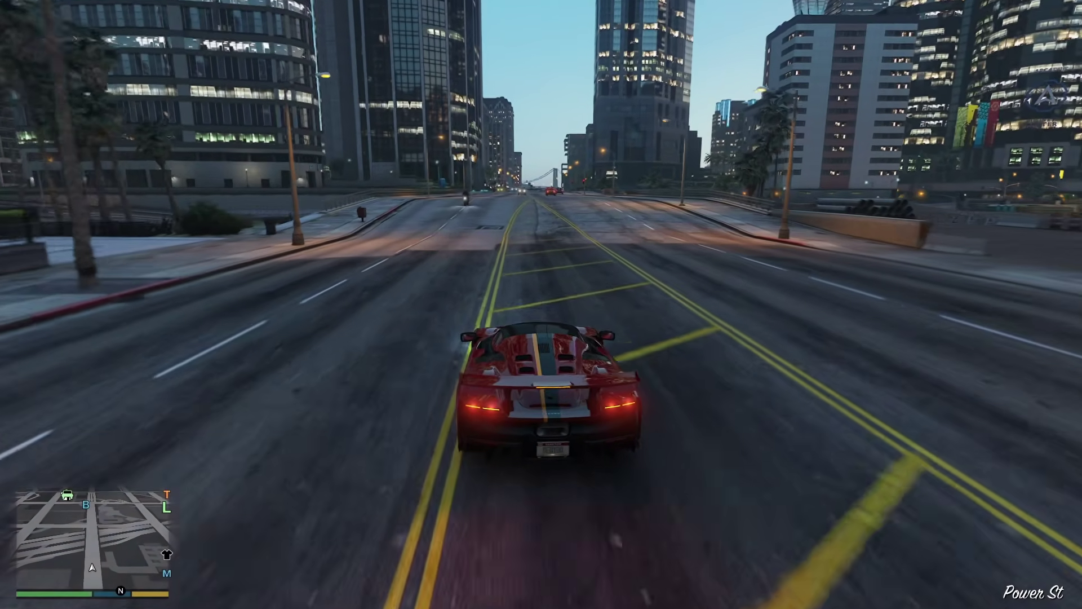
- Bring up the main Menyoo trainer menu while driving in the game and exit it
{"action": "key", "text": "F8"}
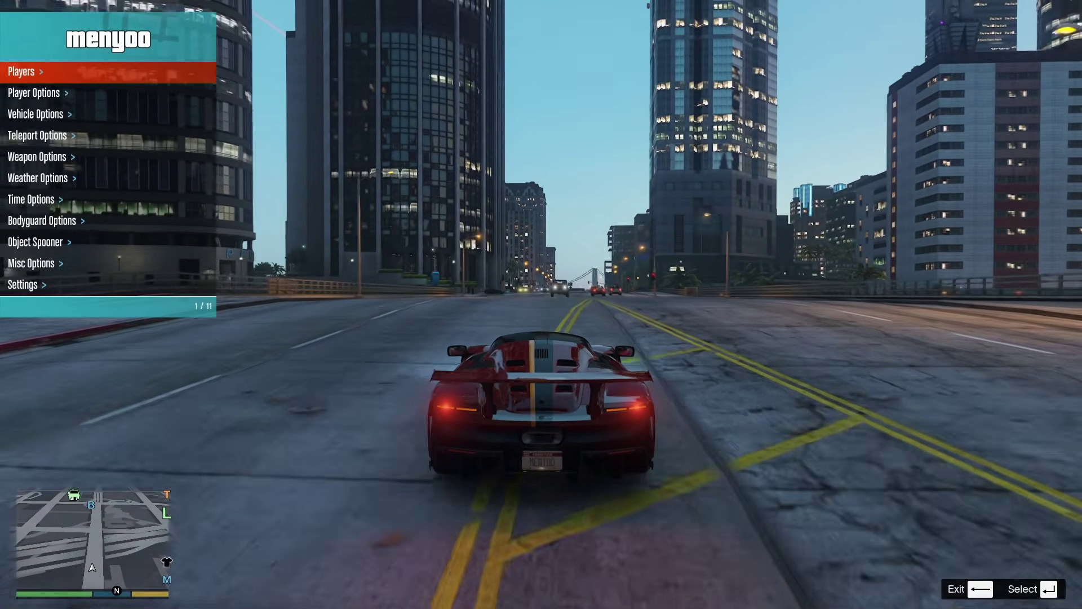
{"action": "key", "text": "Escape"}
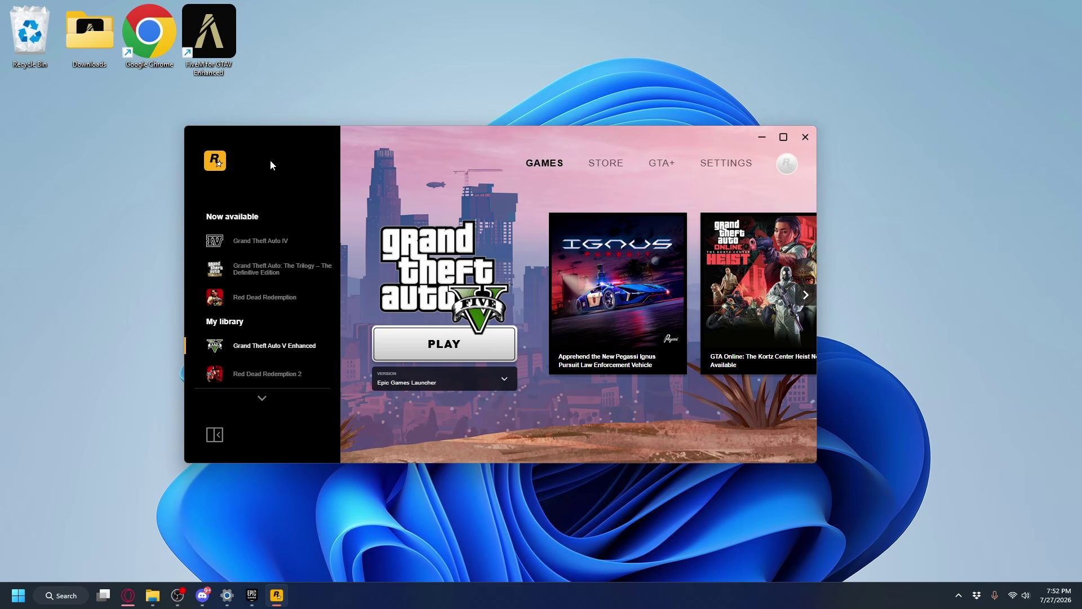
- Switch to the Rockstar Games Launcher and check the BattlEye anti-cheat option in its general settings
{"action": "left_click", "coordinate": [727, 162]}
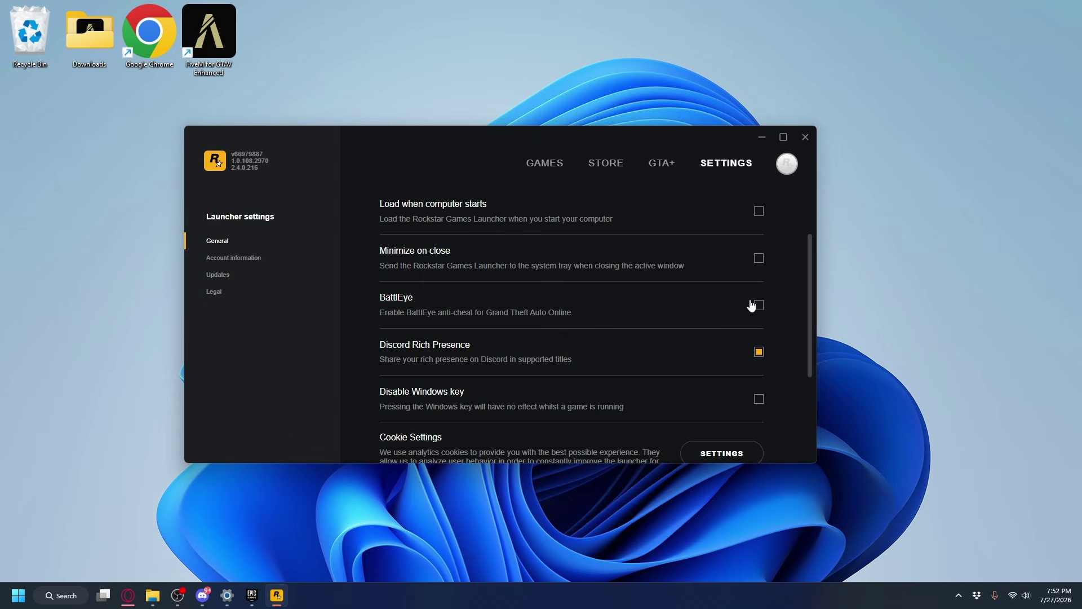
{"action": "scroll", "coordinate": [750, 339], "scroll_direction": "up", "scroll_amount": 1}
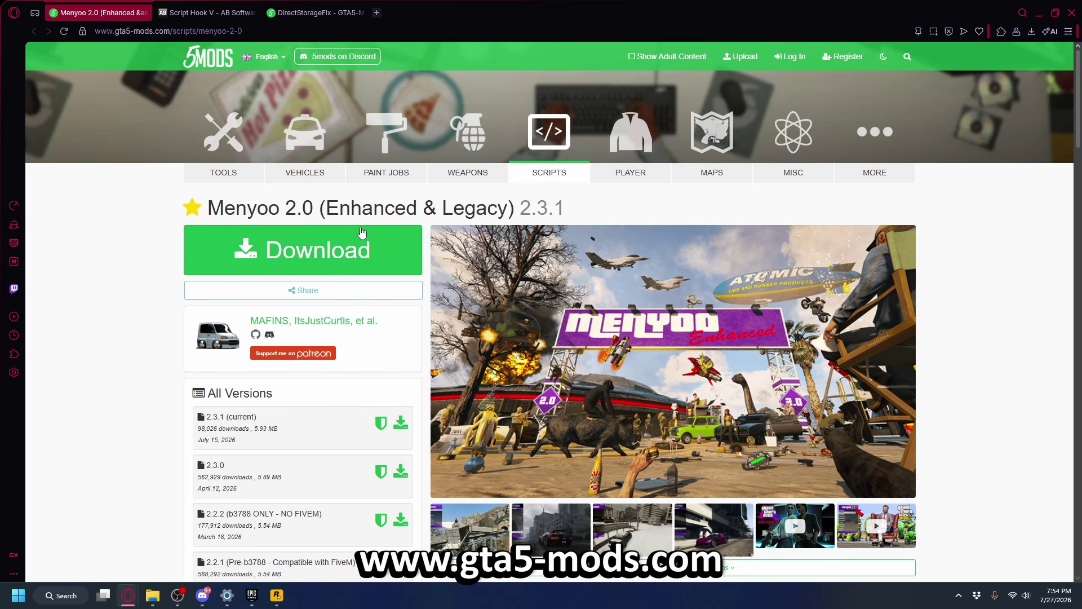
- Download Menyoo 2.0 (Enhanced & Legacy) version 2.3.1 and save it as 1fd8ea-MenyooSP.zip in Downloads
{"action": "double_click", "coordinate": [524, 206]}
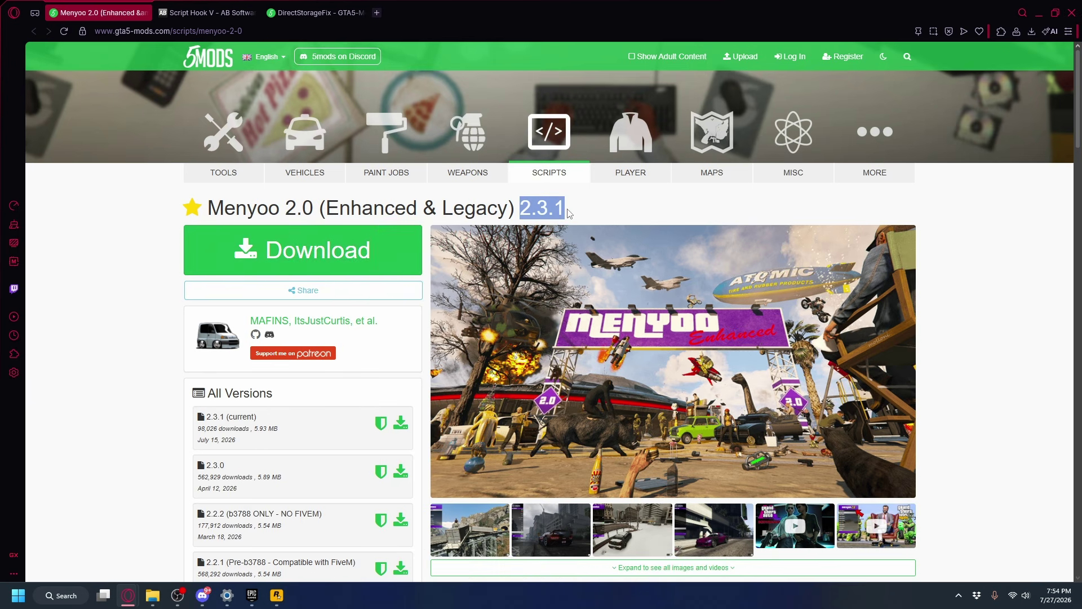
{"action": "left_click", "coordinate": [304, 251]}
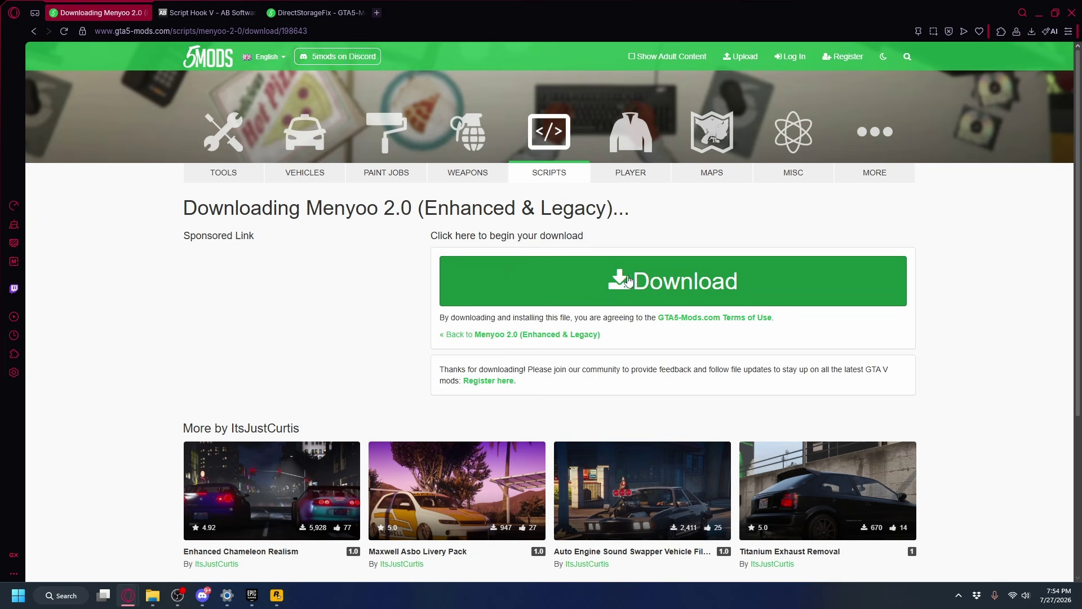
{"action": "left_click", "coordinate": [629, 280]}
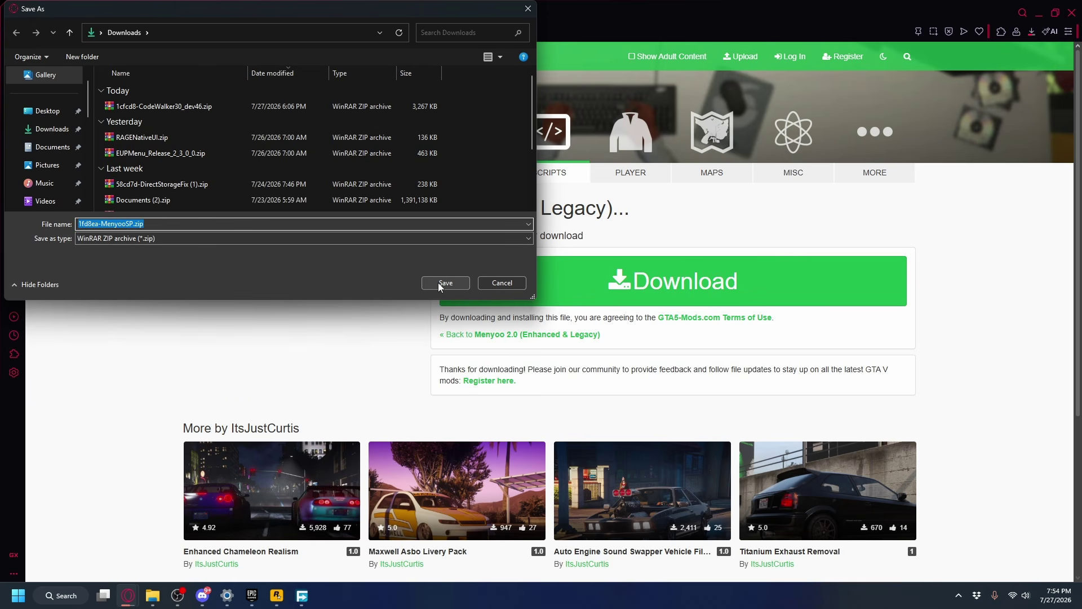
{"action": "left_click", "coordinate": [445, 283]}
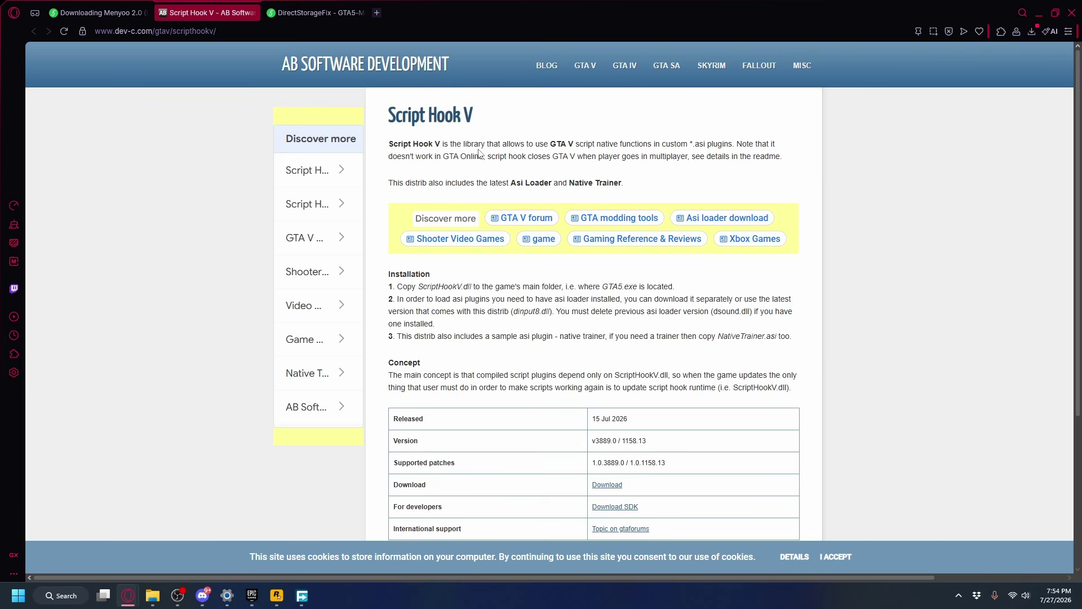
- Download Script Hook V v3889.0 / 1158.13 from its page and go on to the DirectStorageFix page
{"action": "scroll", "coordinate": [473, 211], "scroll_direction": "down", "scroll_amount": 2}
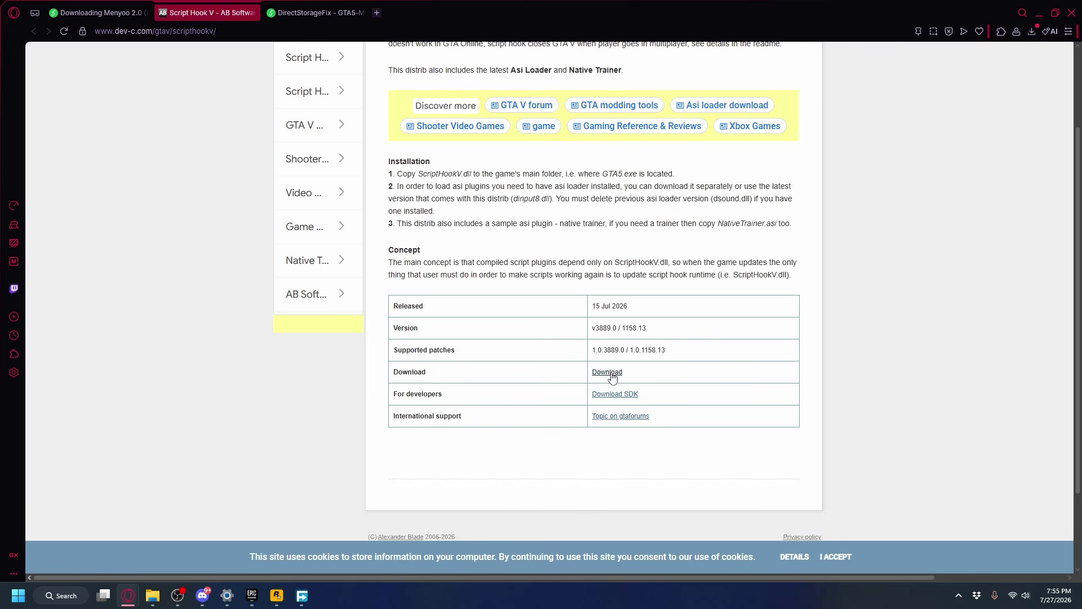
{"action": "key", "text": "ctrl+Tab"}
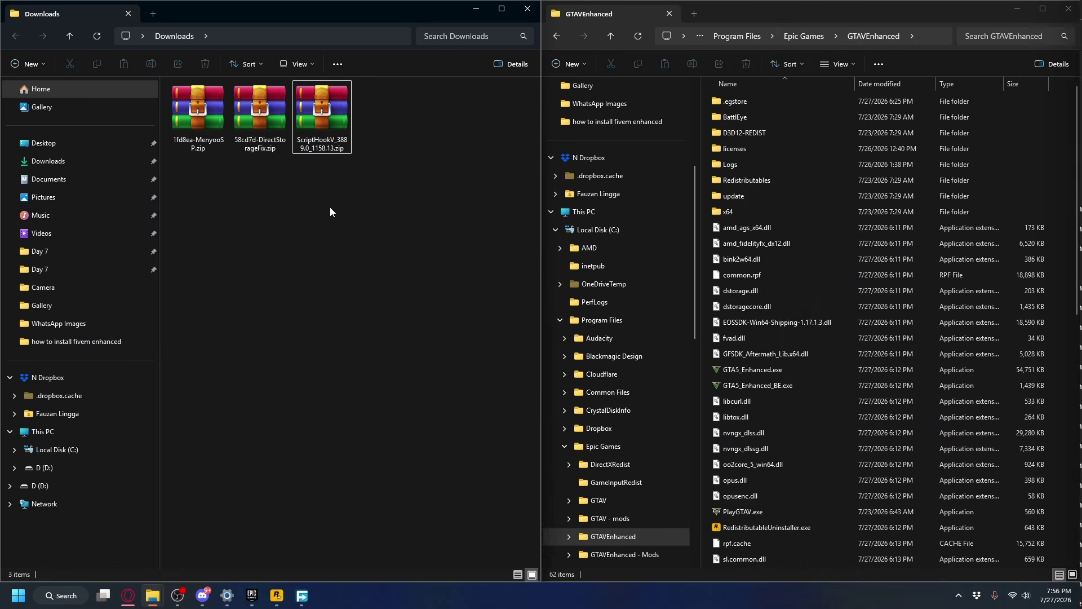
- Check the Menyoo, DirectStorageFix and Script Hook V archives in Downloads and bring the GTAVEnhanced folder window into focus
{"action": "left_click_drag", "start_coordinate": [330, 208], "coordinate": [205, 131]}
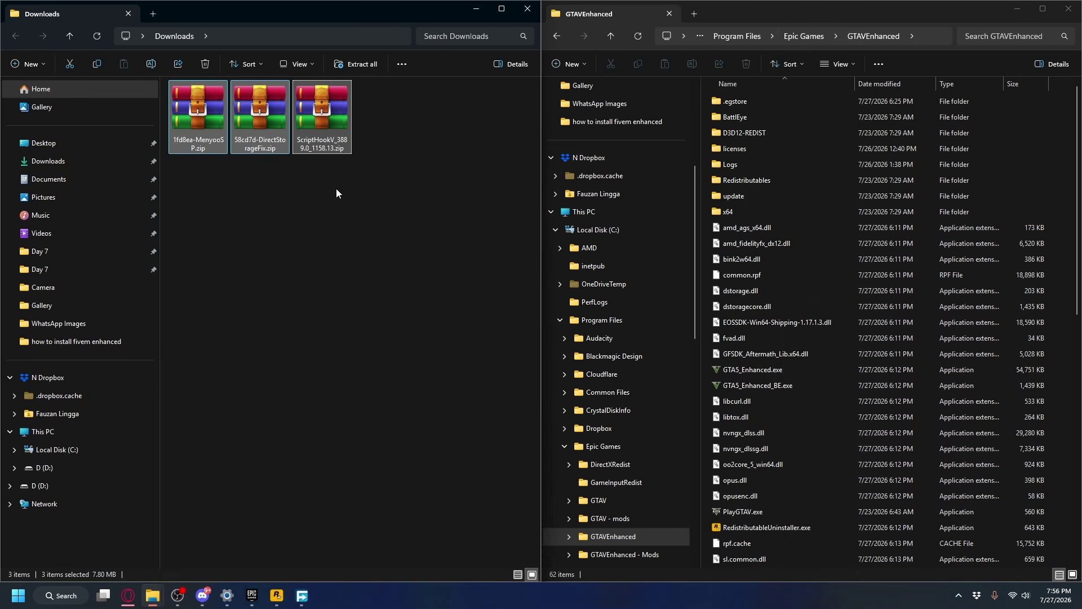
{"action": "left_click", "coordinate": [382, 222]}
{"action": "left_click", "coordinate": [205, 126]}
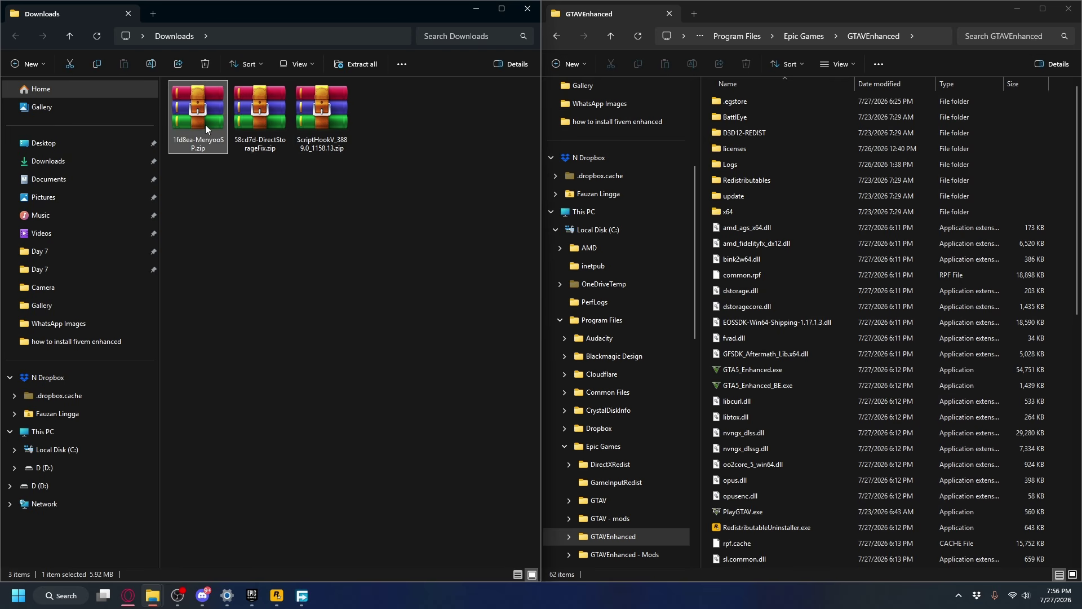
{"action": "left_click", "coordinate": [319, 115]}
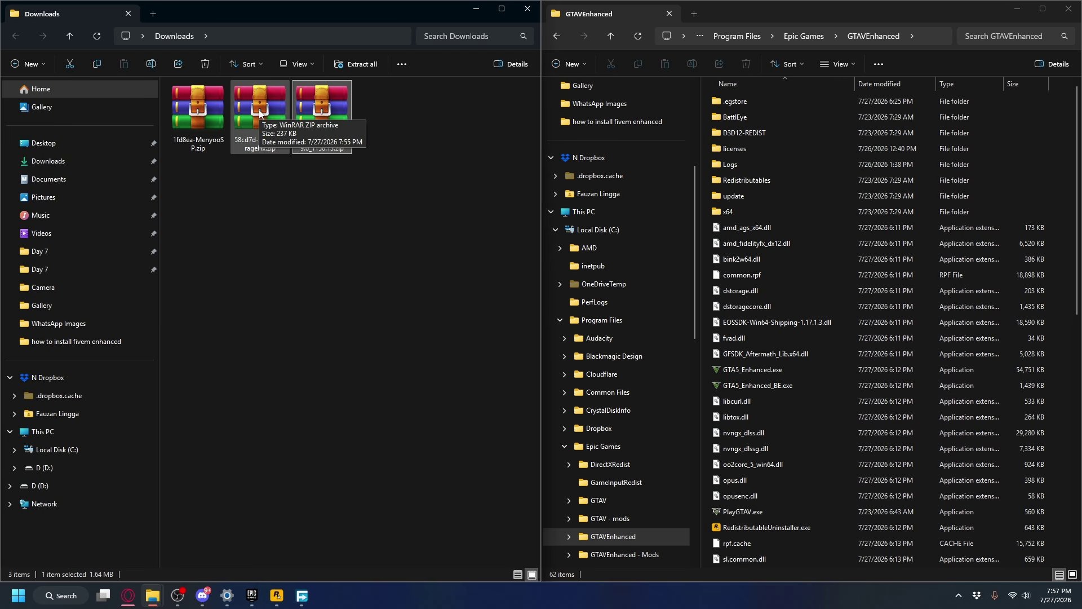
{"action": "left_click", "coordinate": [346, 159]}
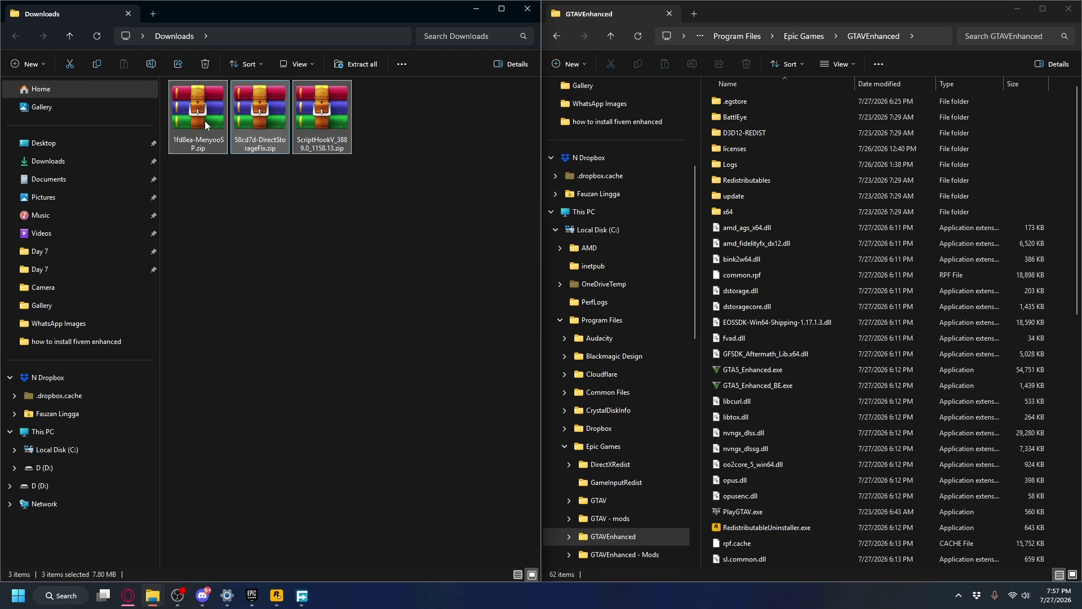
{"action": "left_click", "coordinate": [729, 12]}
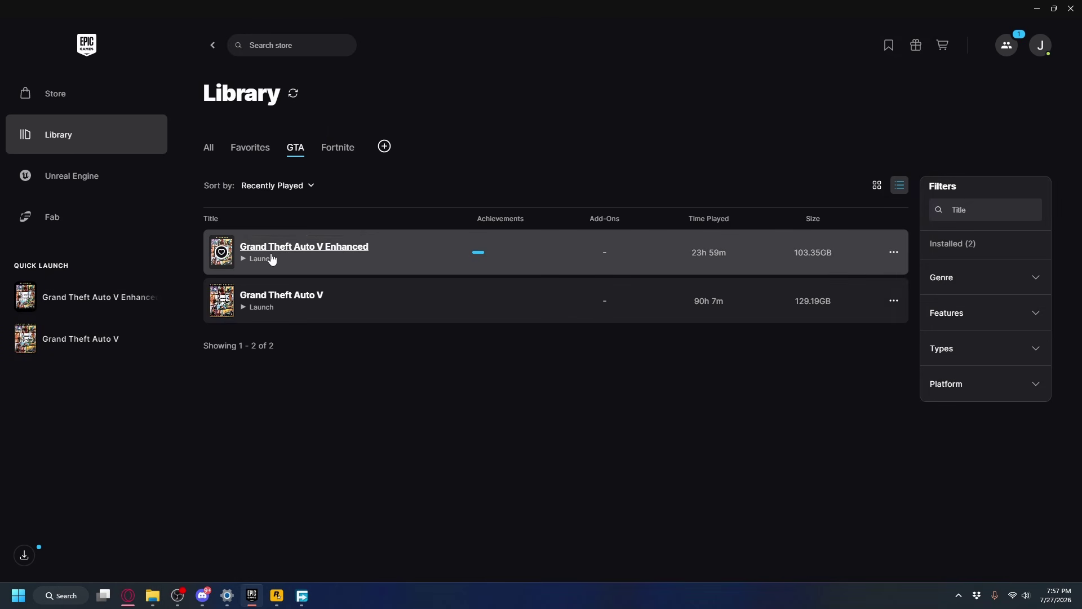
- Look up the manage options for Grand Theft Auto V Enhanced in Epic Games and for 3DMark Demo in the Steam library
{"action": "left_click", "coordinate": [894, 254]}
{"action": "left_click", "coordinate": [913, 408]}
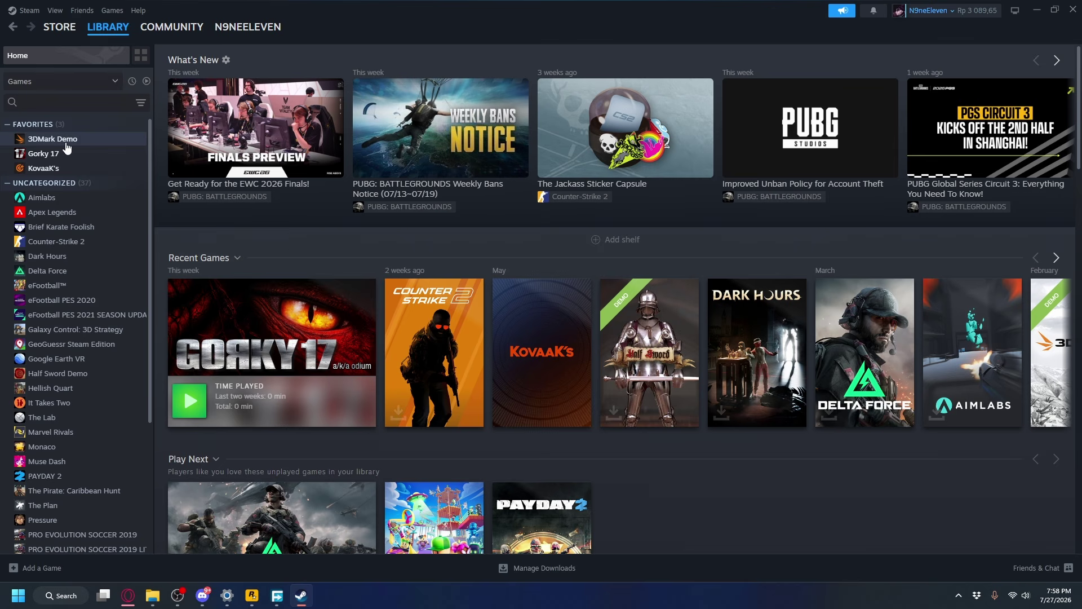
{"action": "right_click", "coordinate": [50, 141]}
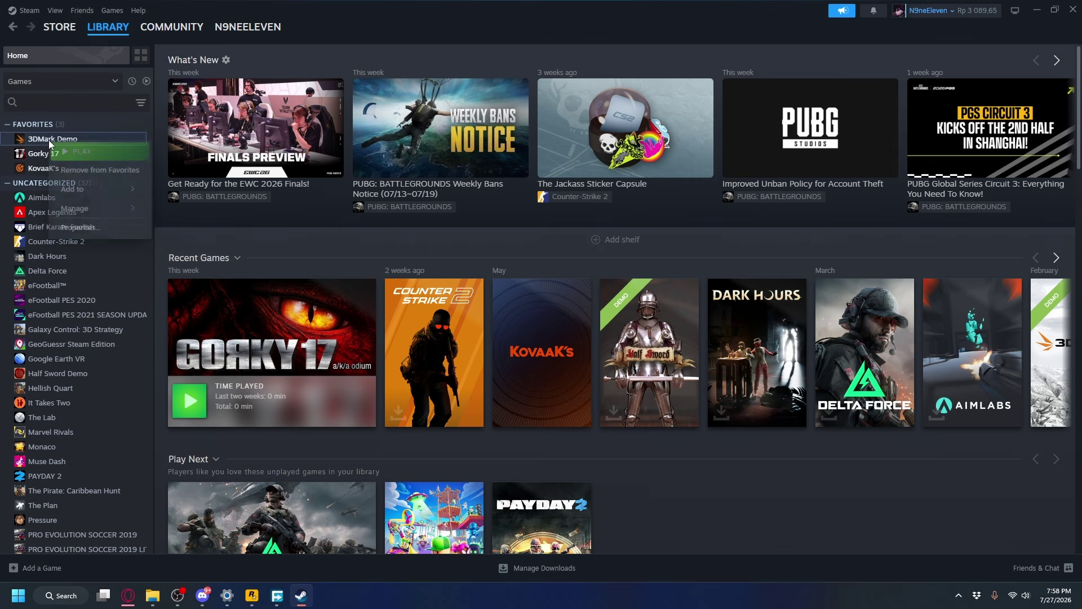
{"action": "mouse_move", "coordinate": [80, 212]}
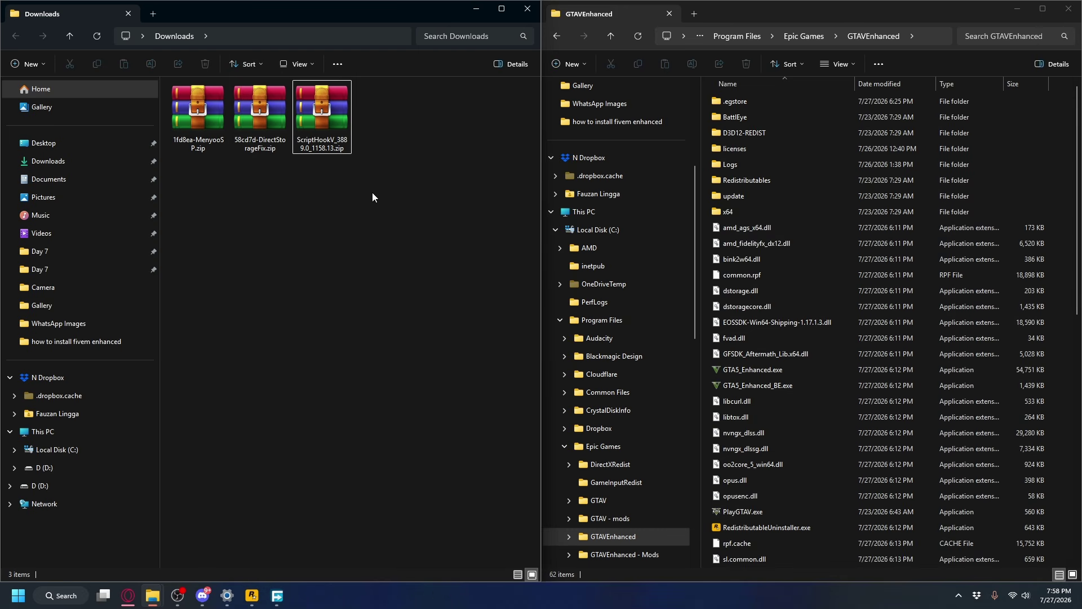
- Extract ScriptHookV_3889.0_1158.13.zip into its own folder in Downloads
{"action": "left_click", "coordinate": [337, 125]}
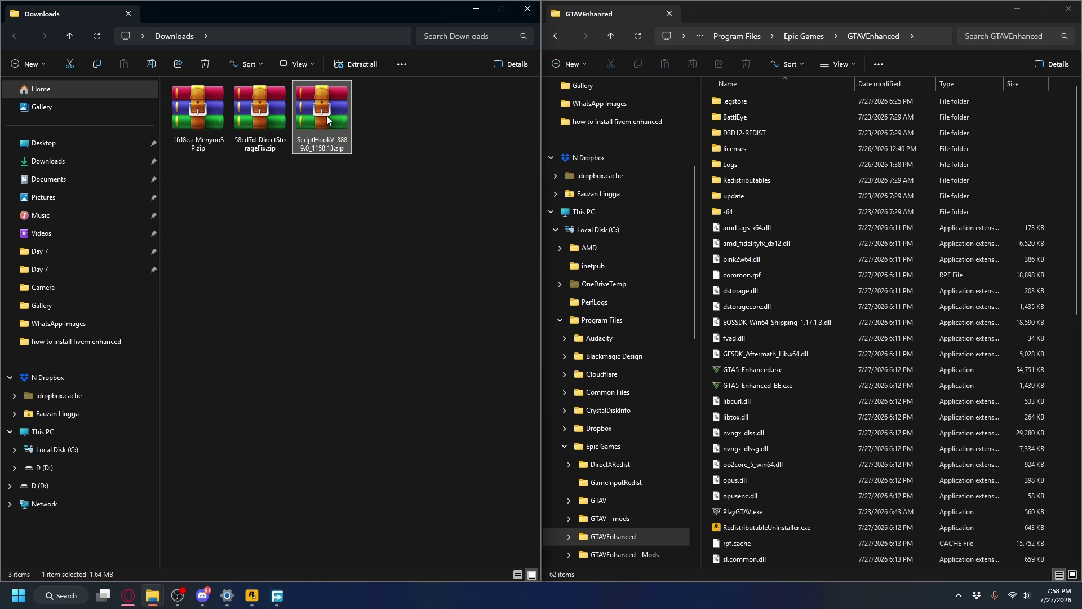
{"action": "right_click", "coordinate": [326, 116]}
{"action": "left_click", "coordinate": [391, 235]}
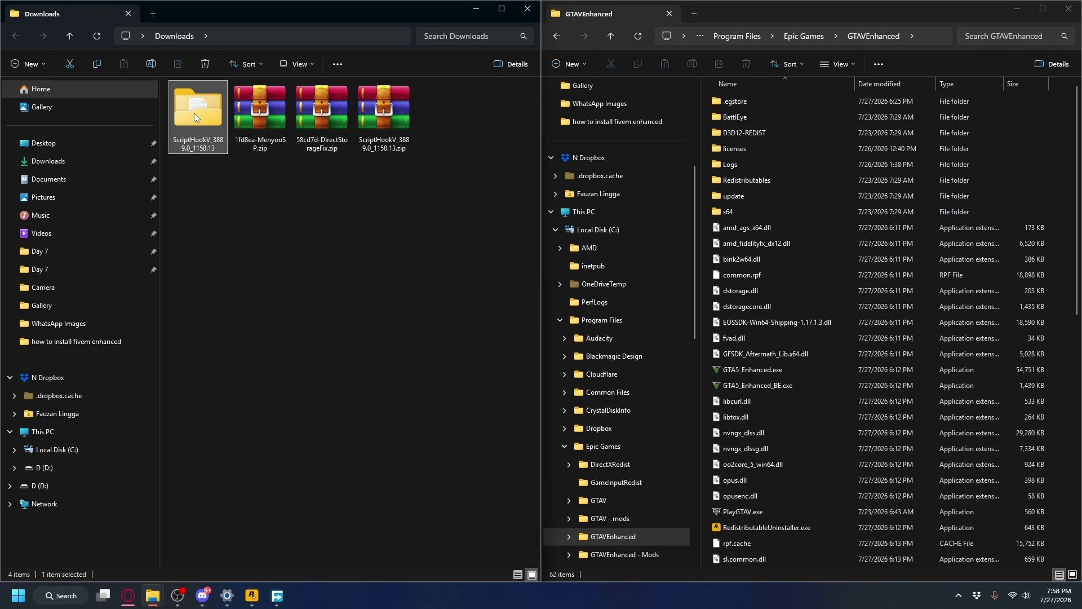
- Move dinput8.dll, ScriptHookV.dll and xinput1_4.dll from the extracted Script Hook V bin folder into the GTAVEnhanced game folder
{"action": "double_click", "coordinate": [194, 113]}
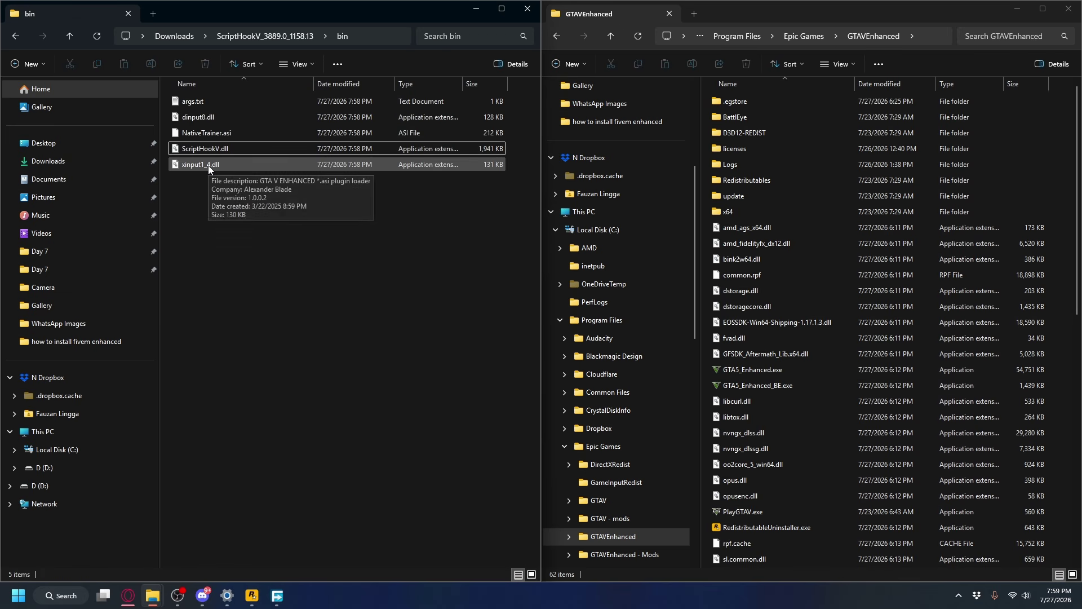
{"action": "left_click", "coordinate": [208, 165]}
{"action": "left_click", "coordinate": [225, 150], "text": "ctrl"}
{"action": "left_click", "coordinate": [231, 117], "text": "ctrl"}
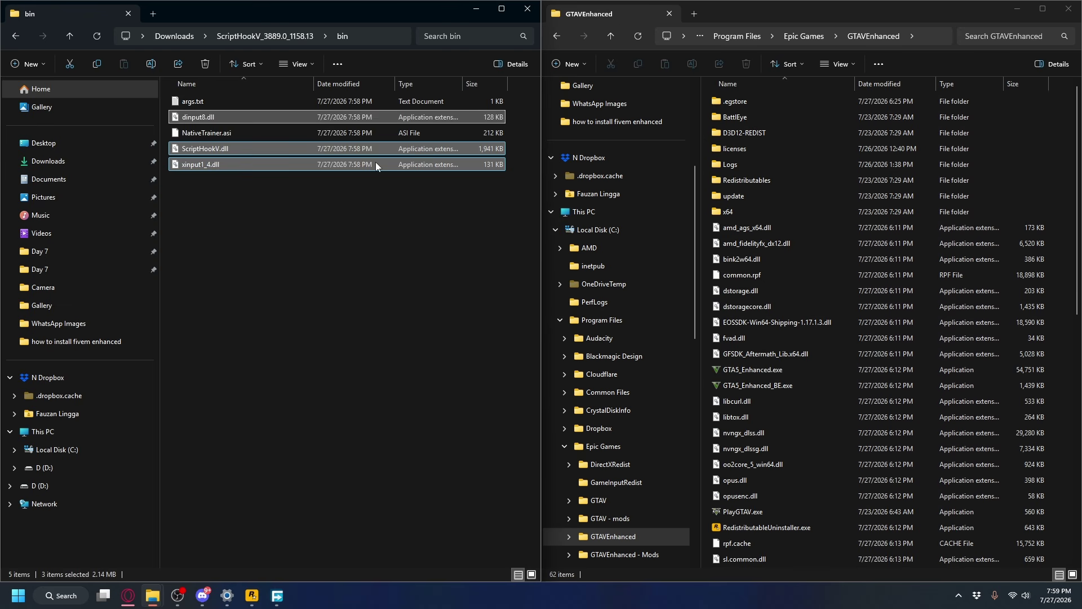
{"action": "left_click_drag", "start_coordinate": [209, 159], "coordinate": [1053, 179]}
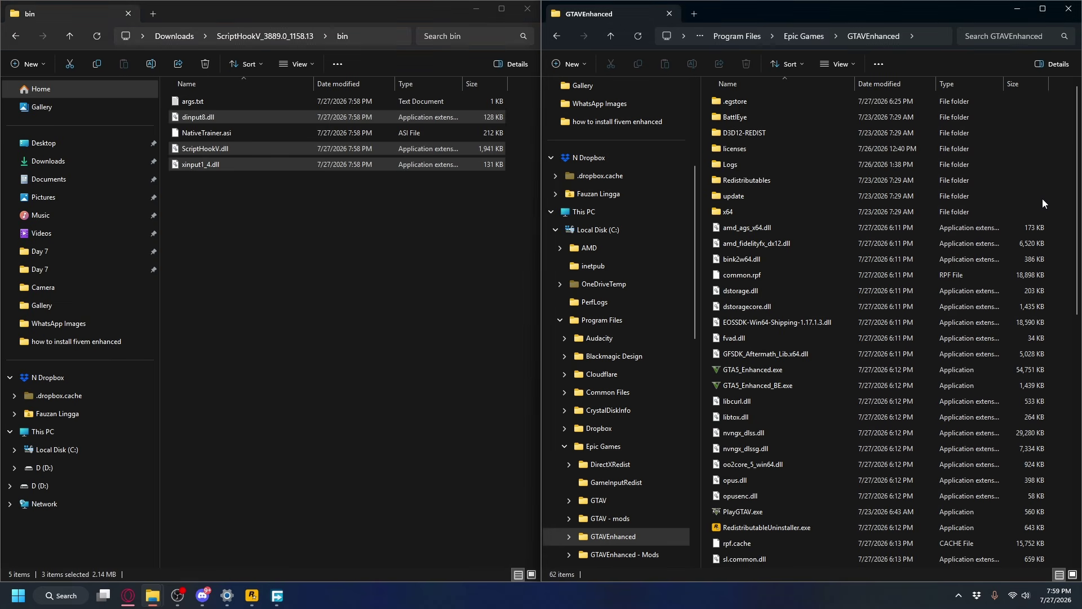
- Extract 58cd7d-DirectStorageFix.zip in Downloads and move its DirectStorageFix.asi file into the GTAVEnhanced game folder
{"action": "left_click", "coordinate": [317, 223]}
{"action": "key", "text": "alt+Left"}
{"action": "key", "text": "alt+Left"}
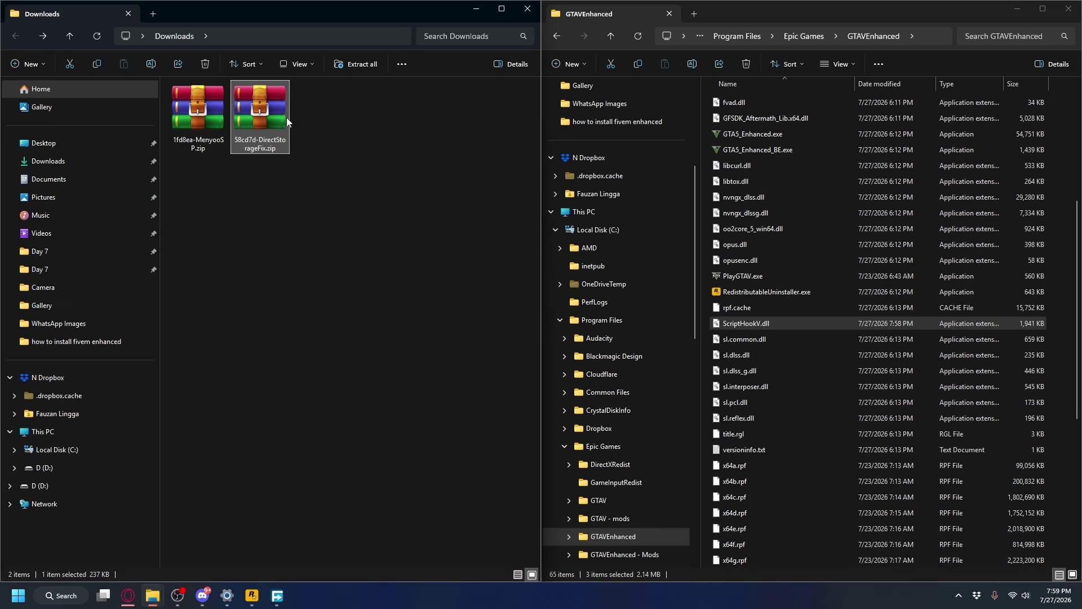
{"action": "right_click", "coordinate": [262, 116]}
{"action": "left_click", "coordinate": [325, 231]}
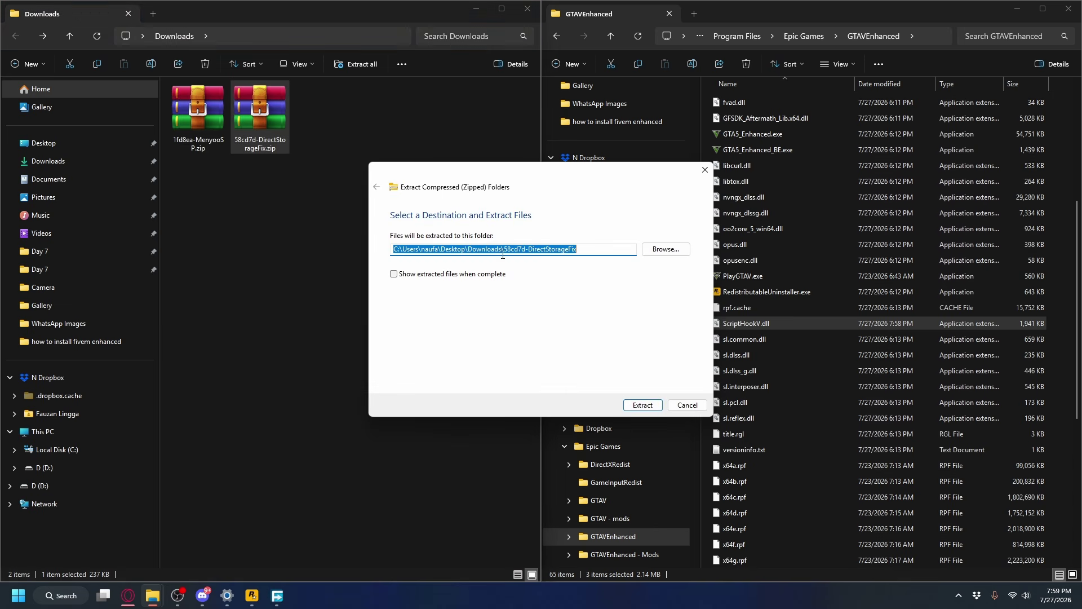
{"action": "double_click", "coordinate": [197, 117]}
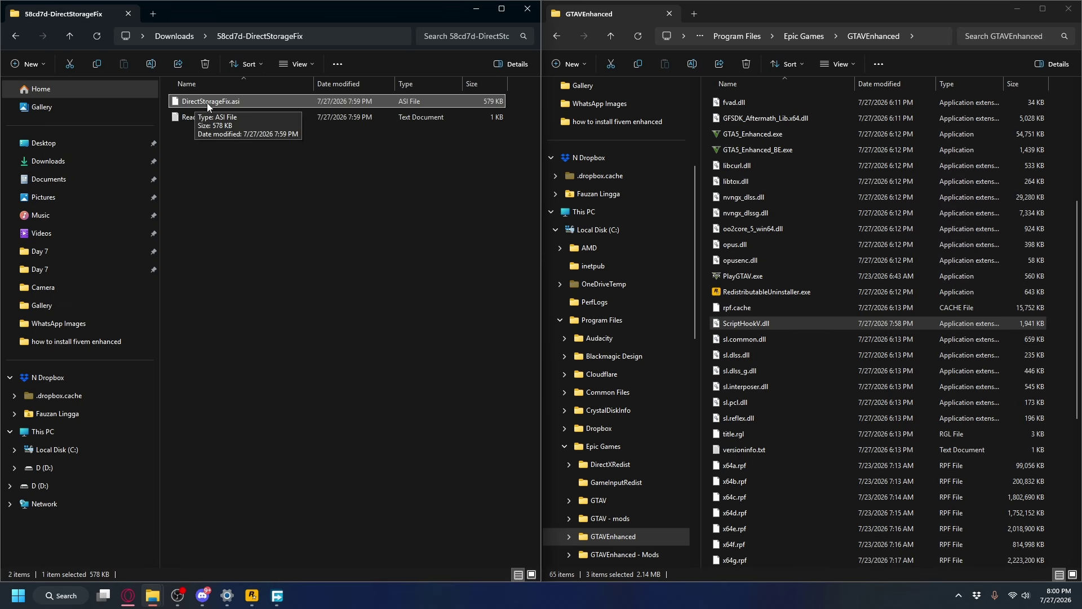
{"action": "left_click_drag", "start_coordinate": [207, 102], "coordinate": [1062, 217]}
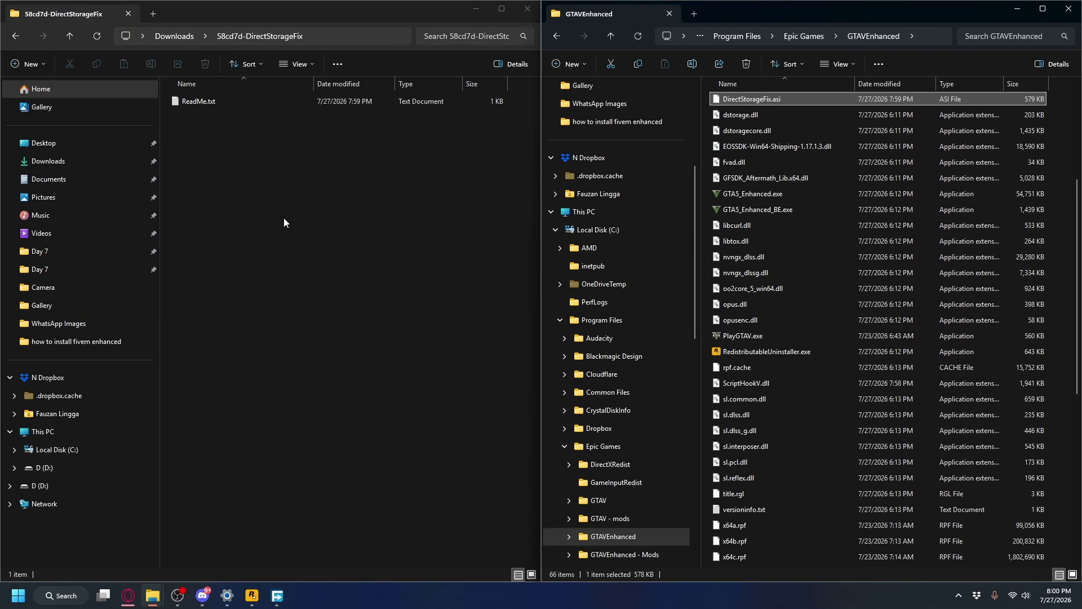
- Return to Downloads and extract 1fd8ea-MenyooSP.zip into its own folder
{"action": "key", "text": "alt+Left"}
{"action": "left_click", "coordinate": [198, 121]}
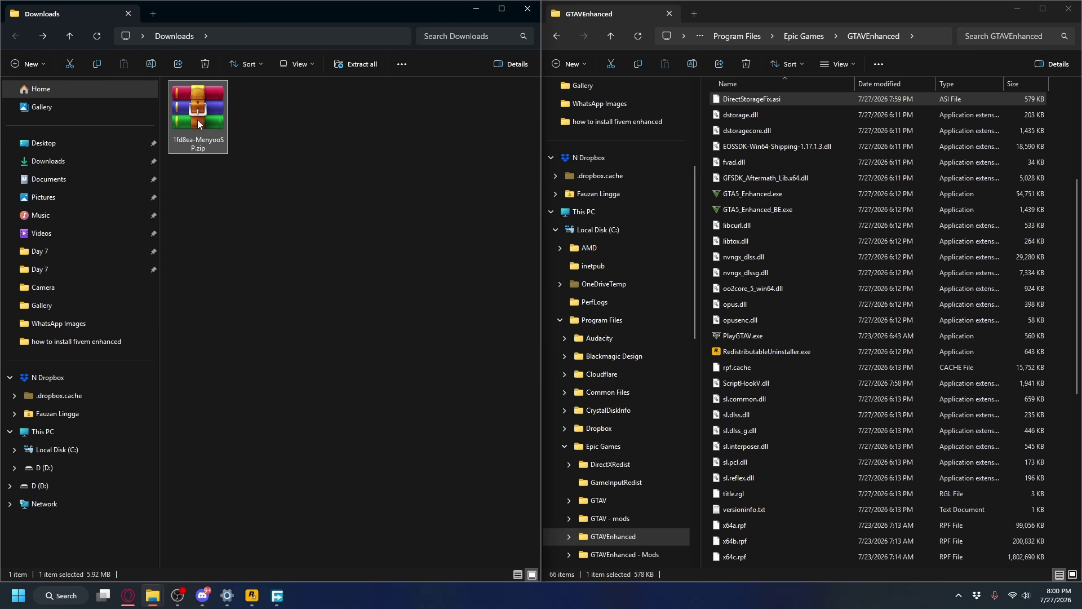
{"action": "right_click", "coordinate": [198, 124]}
{"action": "left_click", "coordinate": [252, 235]}
{"action": "key", "text": "Return"}
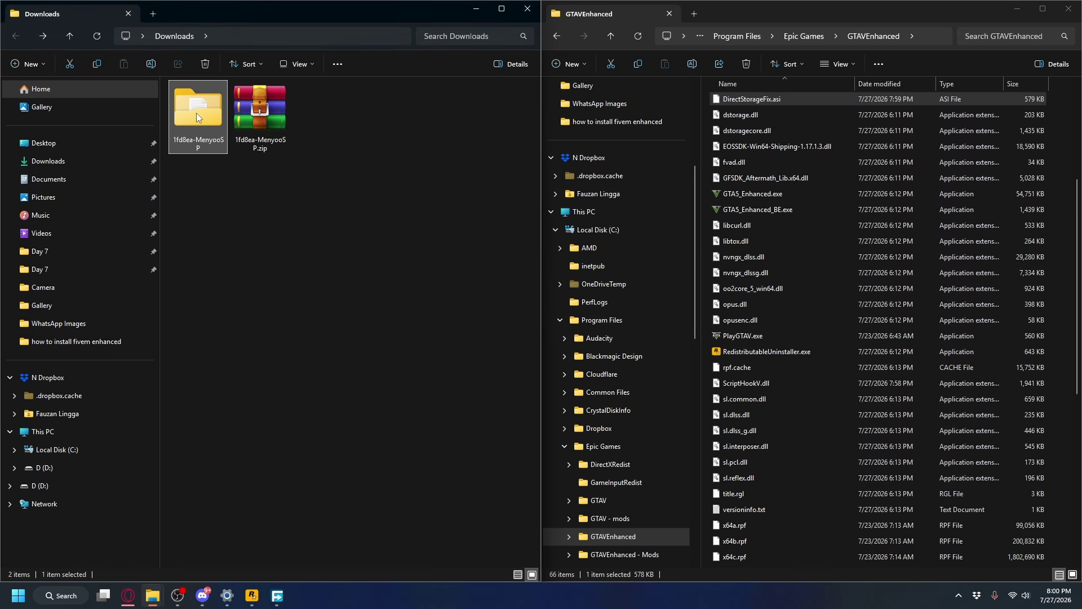
- Move the menyooStuff folder and Menyoo.asi from the extracted Menyoo folder into the GTAVEnhanced game folder
{"action": "double_click", "coordinate": [195, 104]}
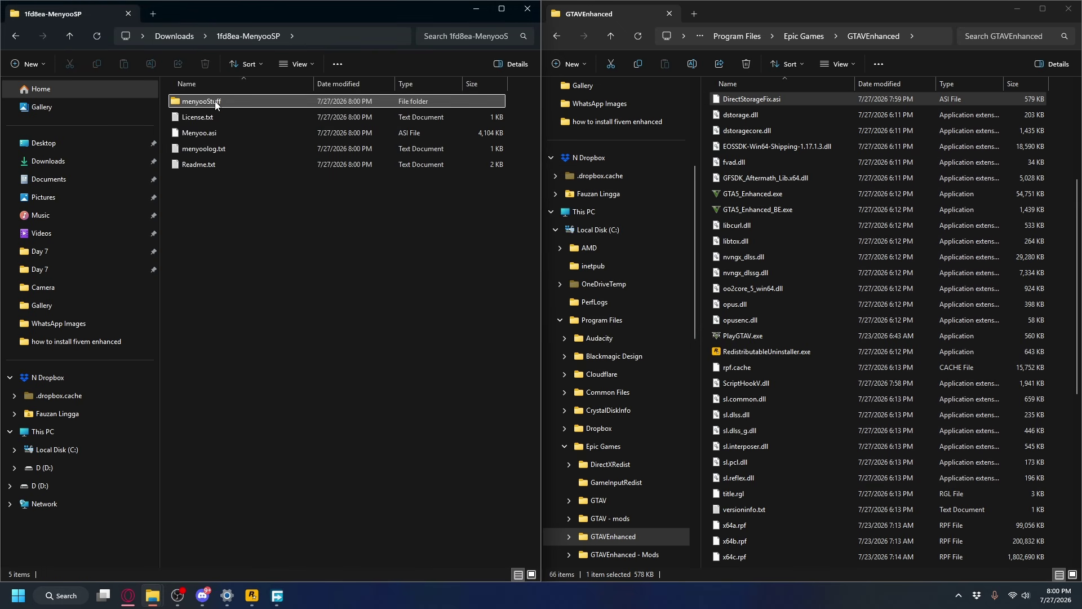
{"action": "left_click", "coordinate": [216, 105]}
{"action": "left_click", "coordinate": [272, 135], "text": "ctrl"}
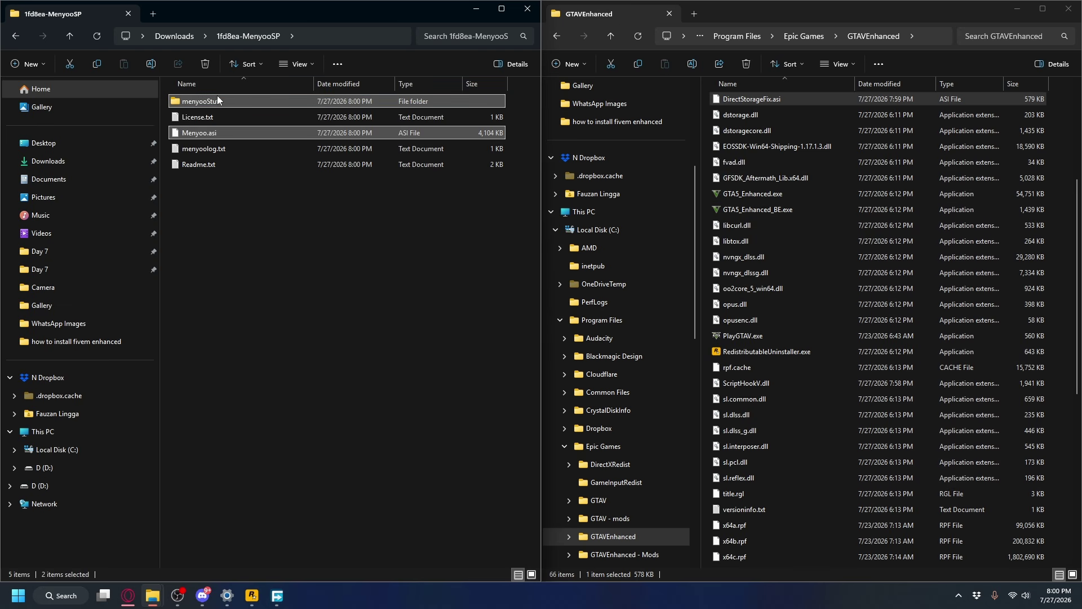
{"action": "left_click_drag", "start_coordinate": [219, 100], "coordinate": [1058, 204]}
{"action": "key", "text": "alt+Left"}
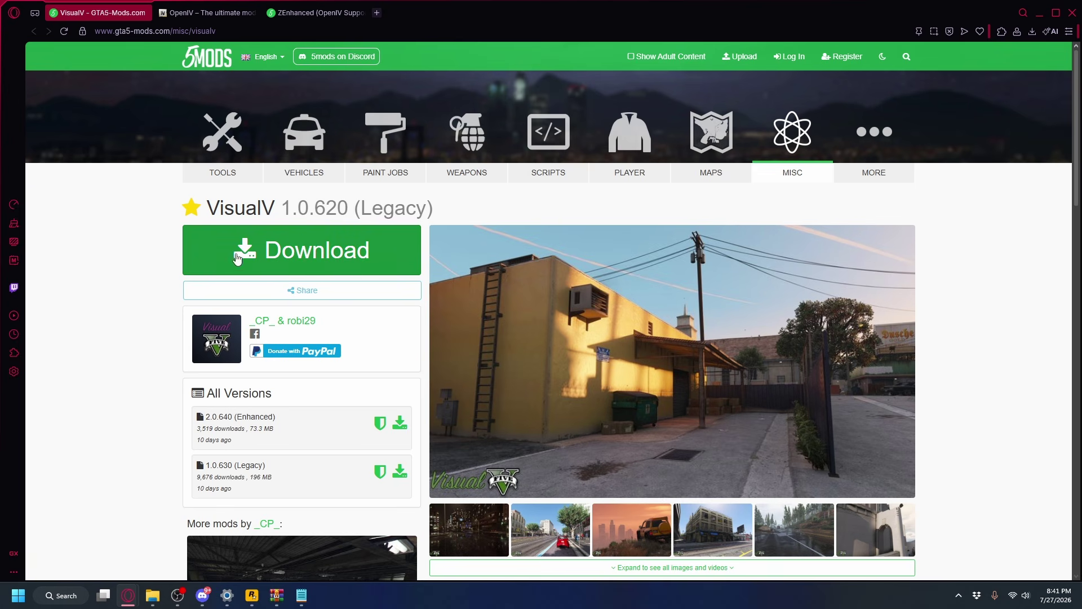
- Start downloading version 2.0.640 (Enhanced) of VisualV from its version list on GTA5-Mods
{"action": "scroll", "coordinate": [326, 243], "scroll_direction": "down", "scroll_amount": 2}
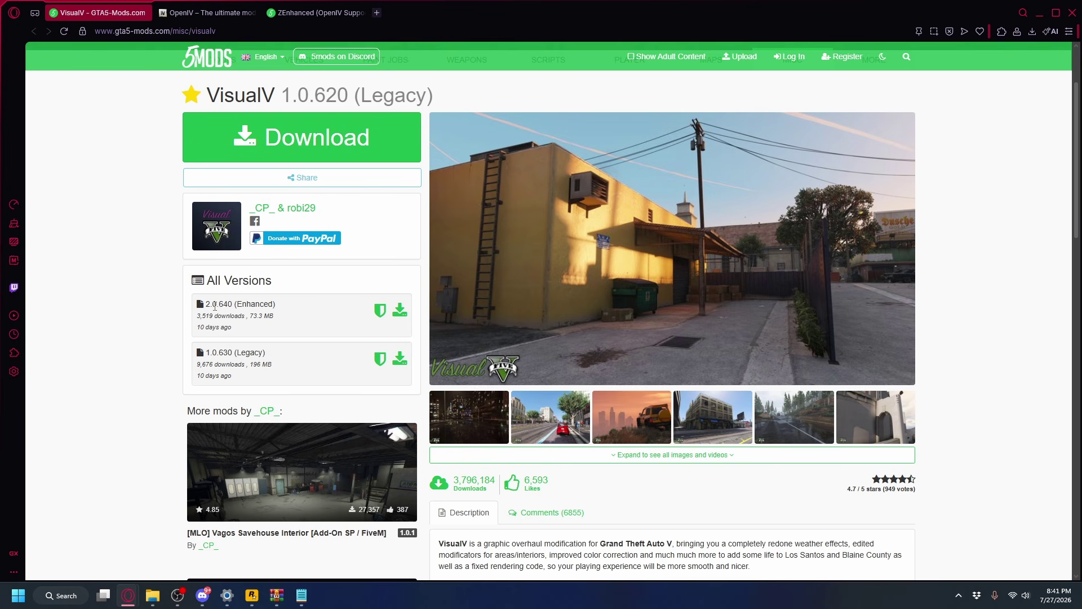
{"action": "left_click_drag", "start_coordinate": [283, 308], "coordinate": [204, 305]}
{"action": "left_click", "coordinate": [400, 310]}
{"action": "left_click", "coordinate": [671, 281]}
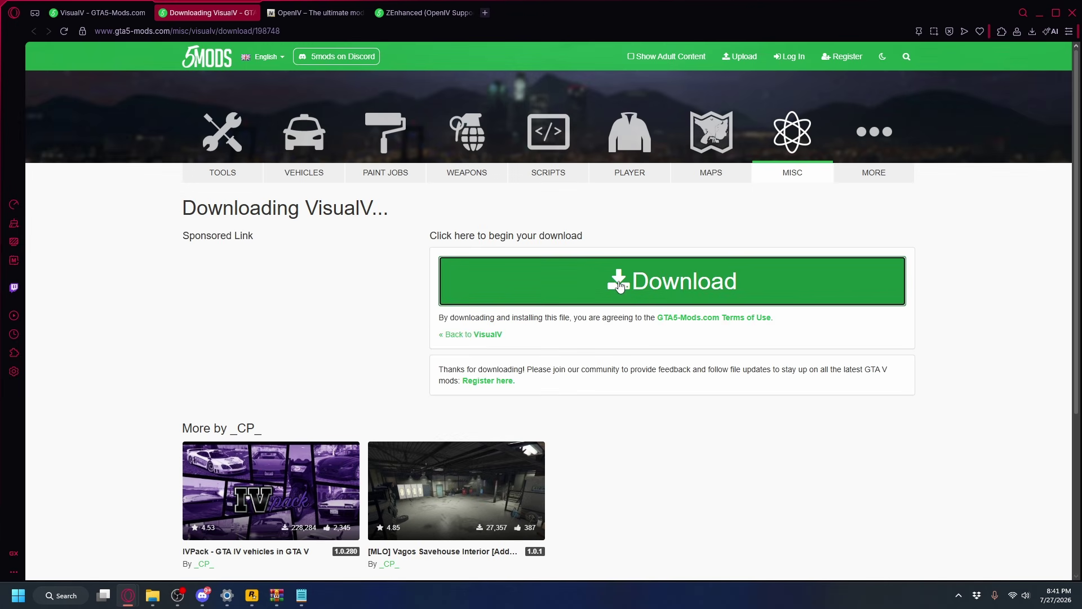
- Get the OpenIV 4.1 installer from openiv.com and download ZEnhanced (OpenIV Support for GTA V Enhanced) 0.1.1 from GTA5-Mods
{"action": "left_click", "coordinate": [316, 12]}
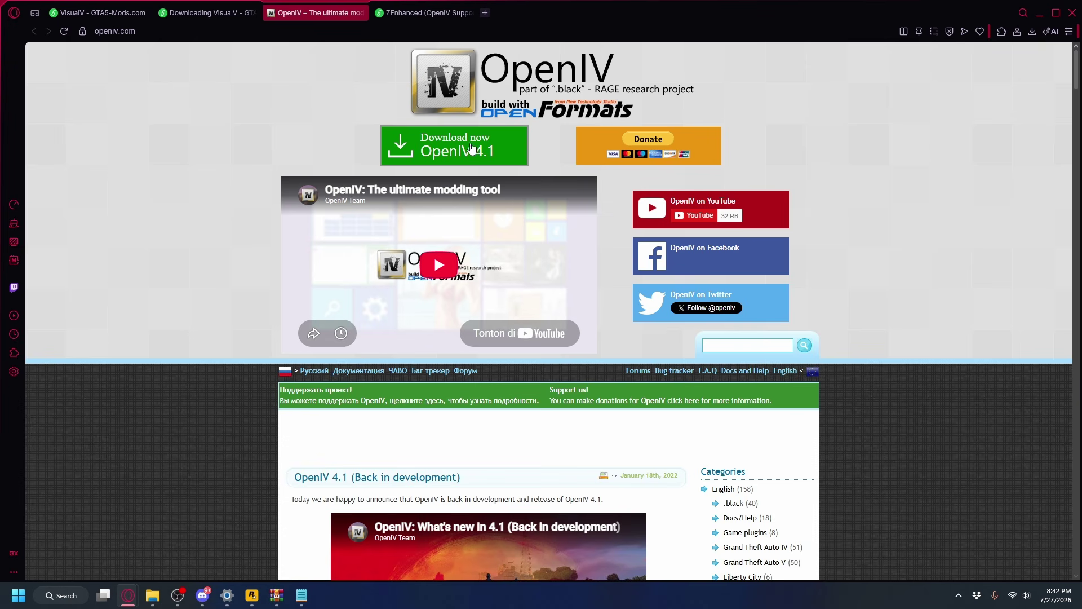
{"action": "left_click", "coordinate": [417, 14]}
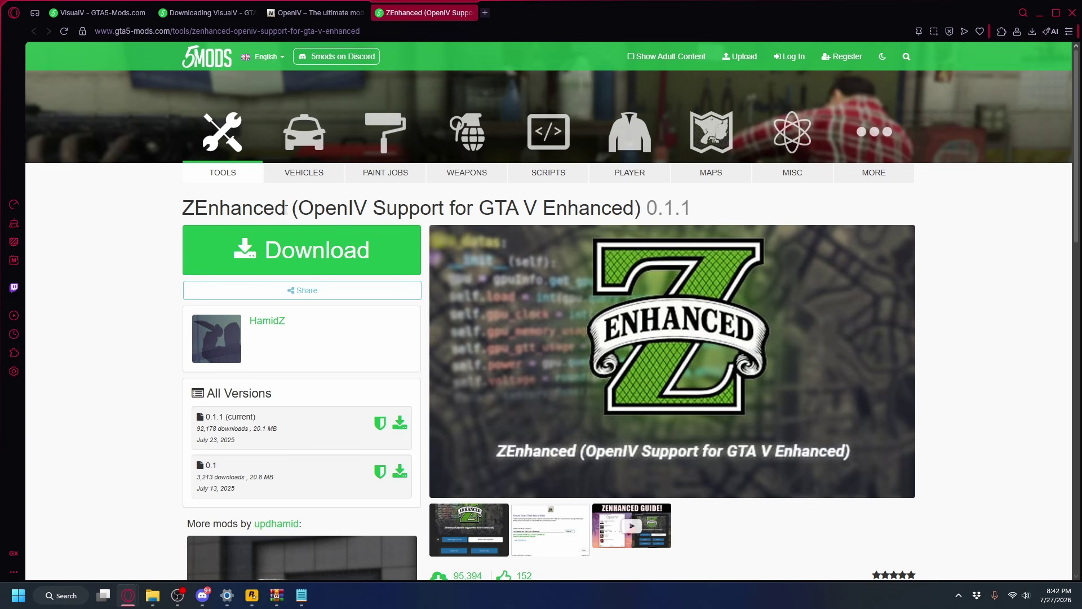
{"action": "left_click", "coordinate": [307, 251]}
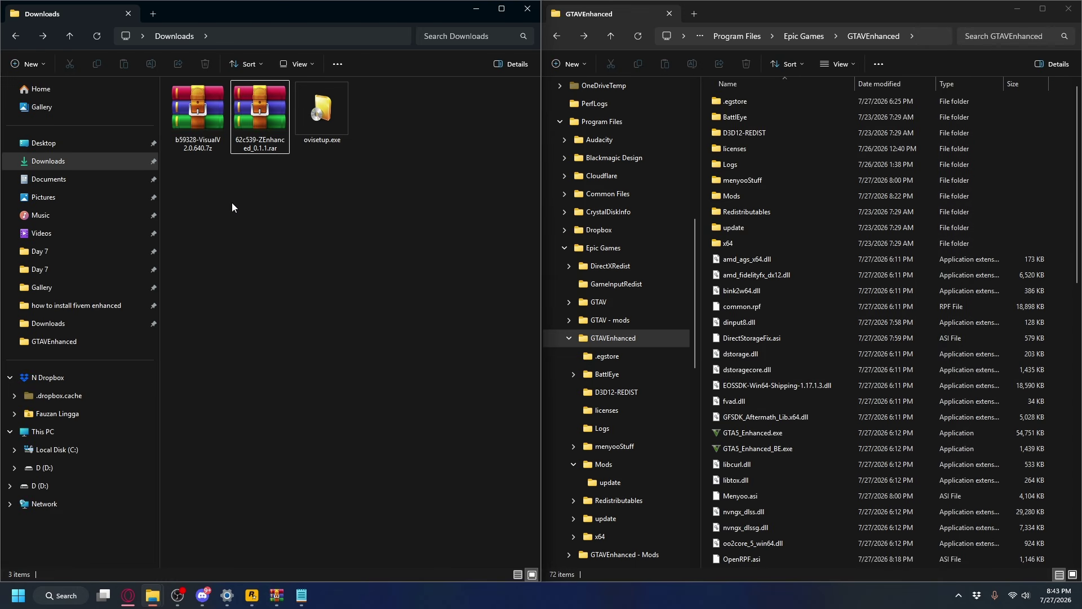
- Run ovisetup.exe from Downloads, continue with English as the setup language and accept the software license terms
{"action": "left_click", "coordinate": [192, 115]}
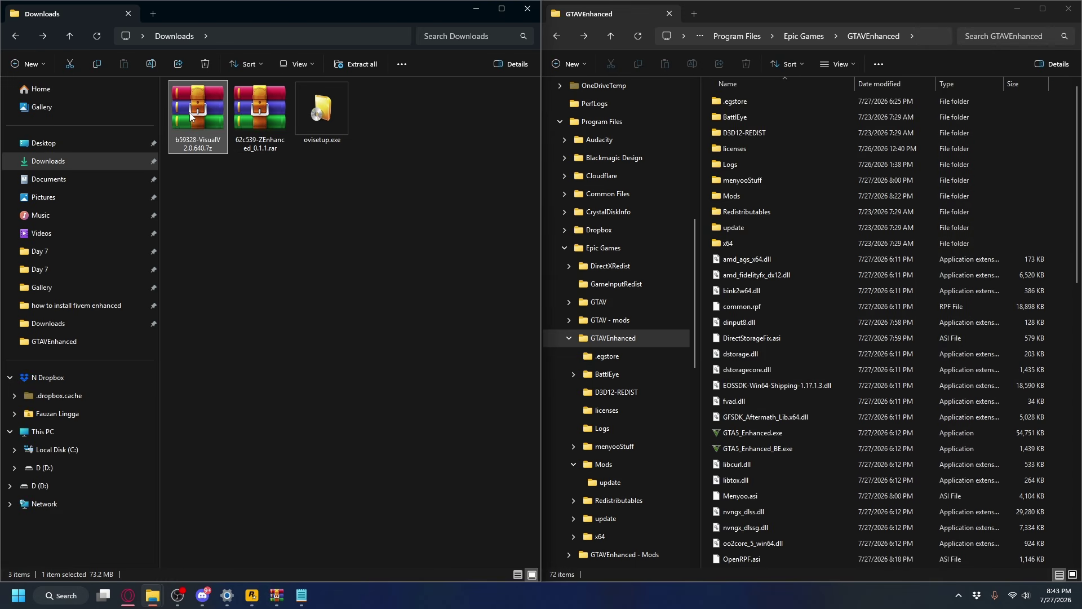
{"action": "left_click", "coordinate": [261, 123]}
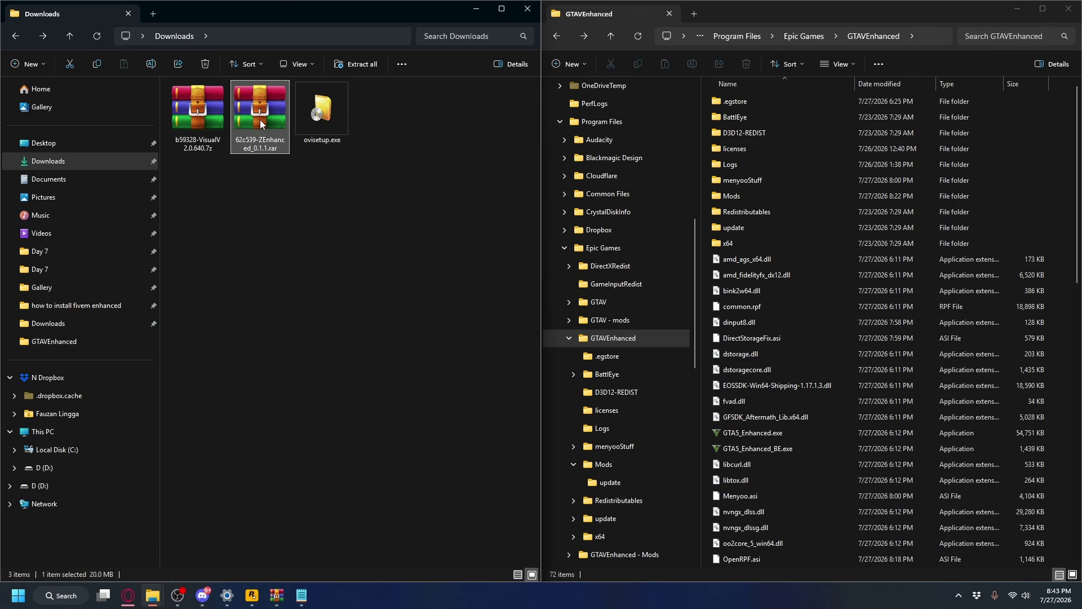
{"action": "left_click", "coordinate": [323, 120]}
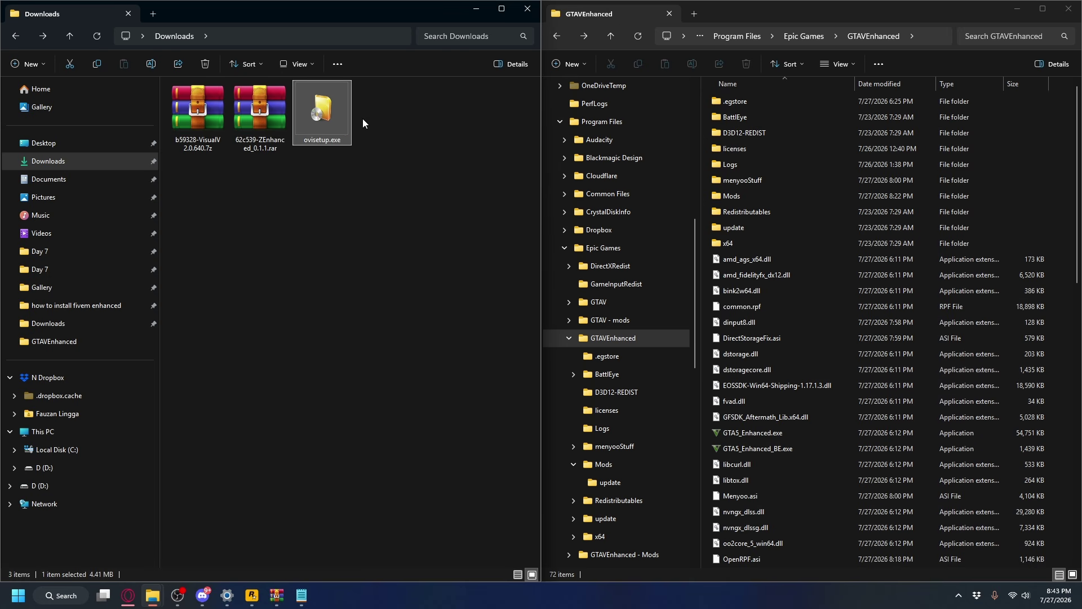
{"action": "double_click", "coordinate": [326, 119]}
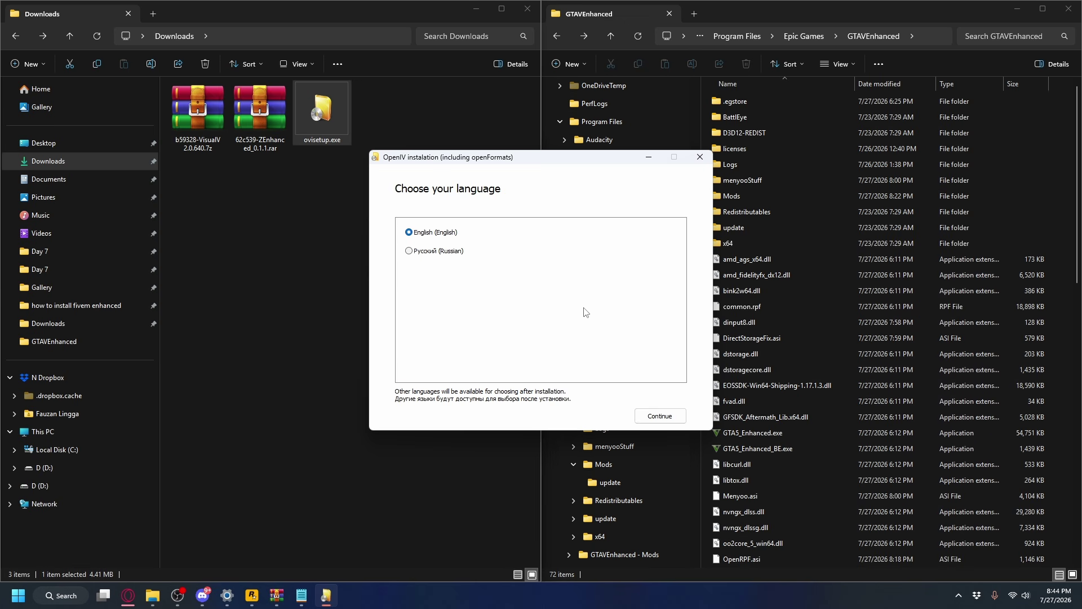
{"action": "left_click", "coordinate": [650, 417]}
{"action": "scroll", "coordinate": [682, 361], "scroll_direction": "down", "scroll_amount": 15}
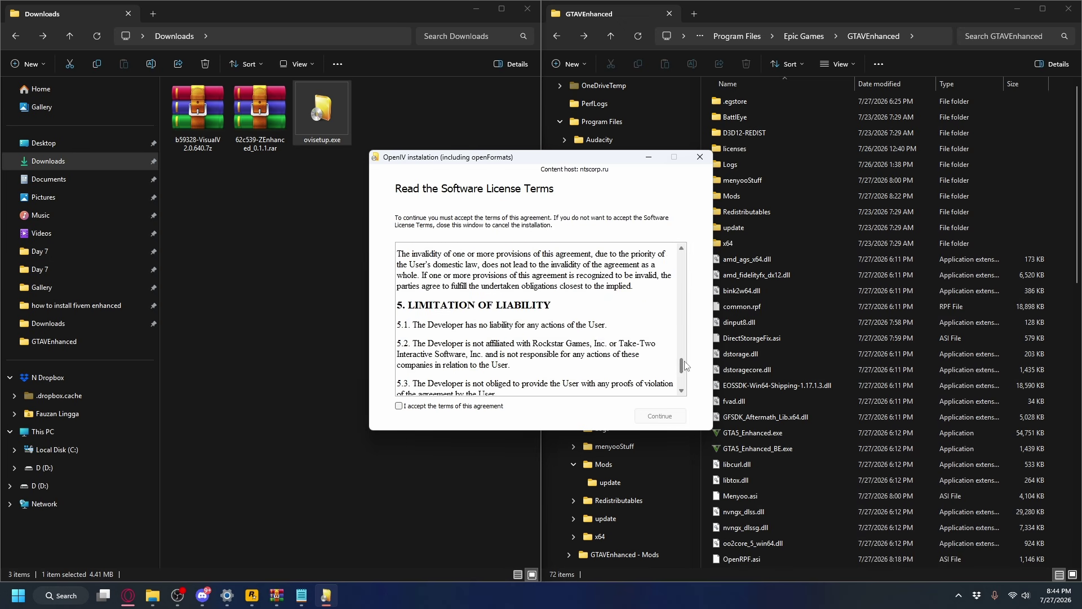
{"action": "left_click", "coordinate": [399, 406]}
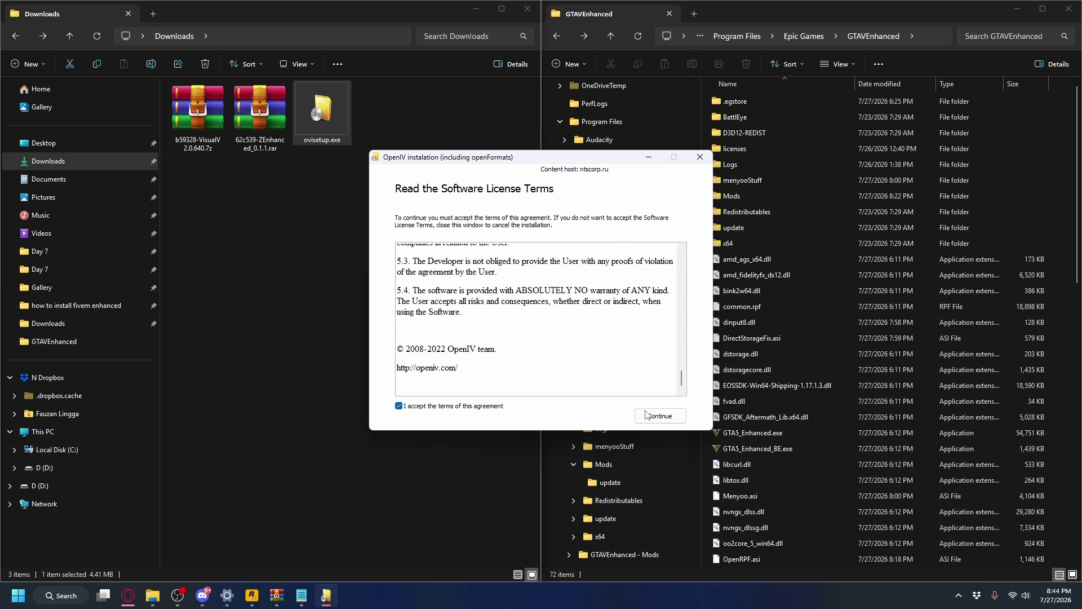
{"action": "left_click", "coordinate": [654, 417]}
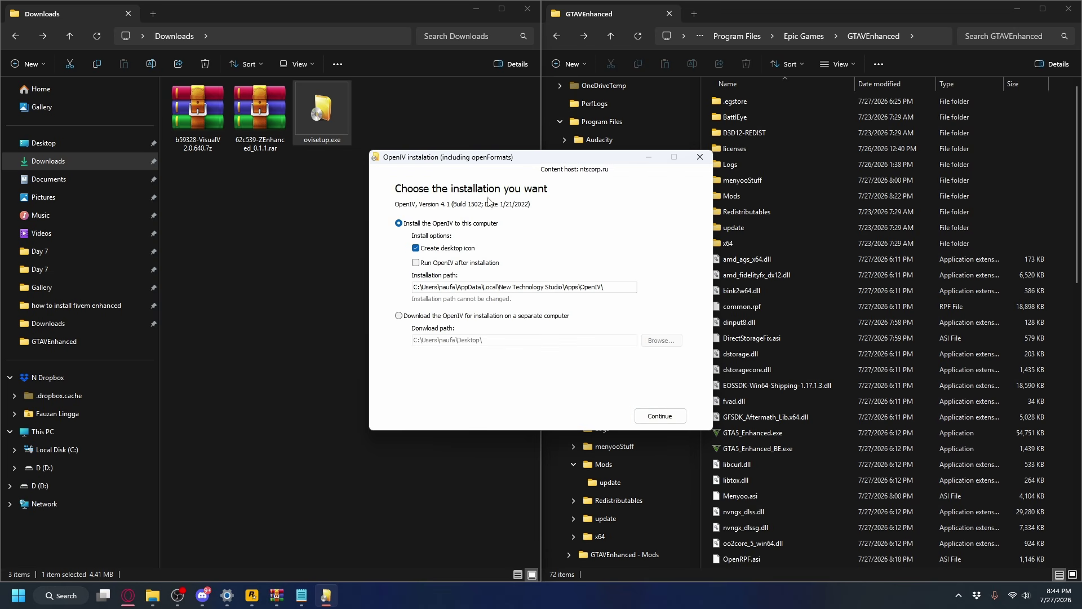
- Install OpenIV on this computer with a desktop icon, confirm the file download and close the installer
{"action": "left_click", "coordinate": [661, 417]}
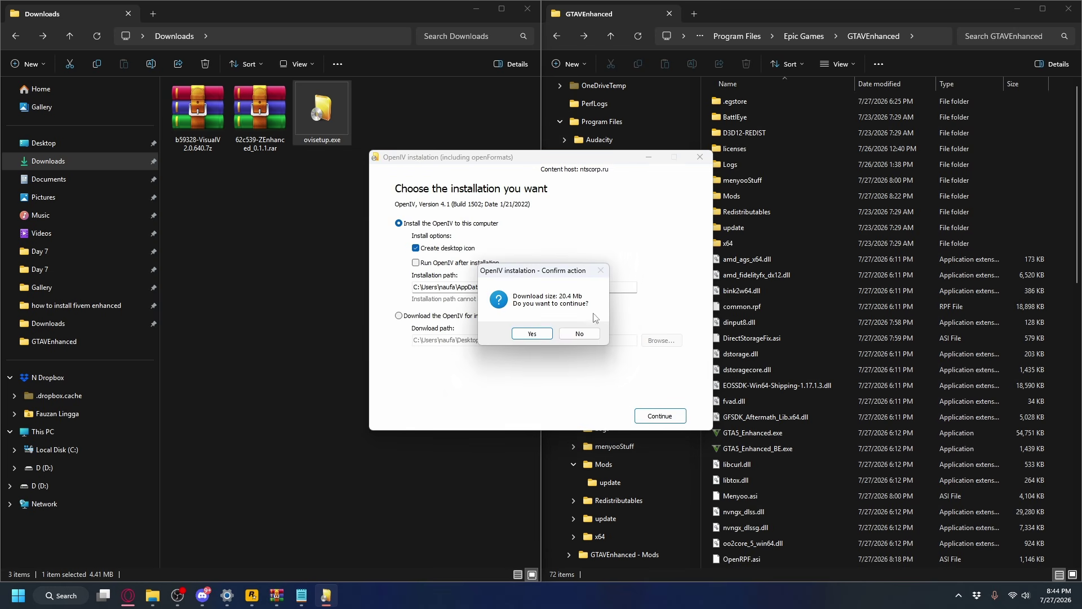
{"action": "left_click", "coordinate": [536, 336]}
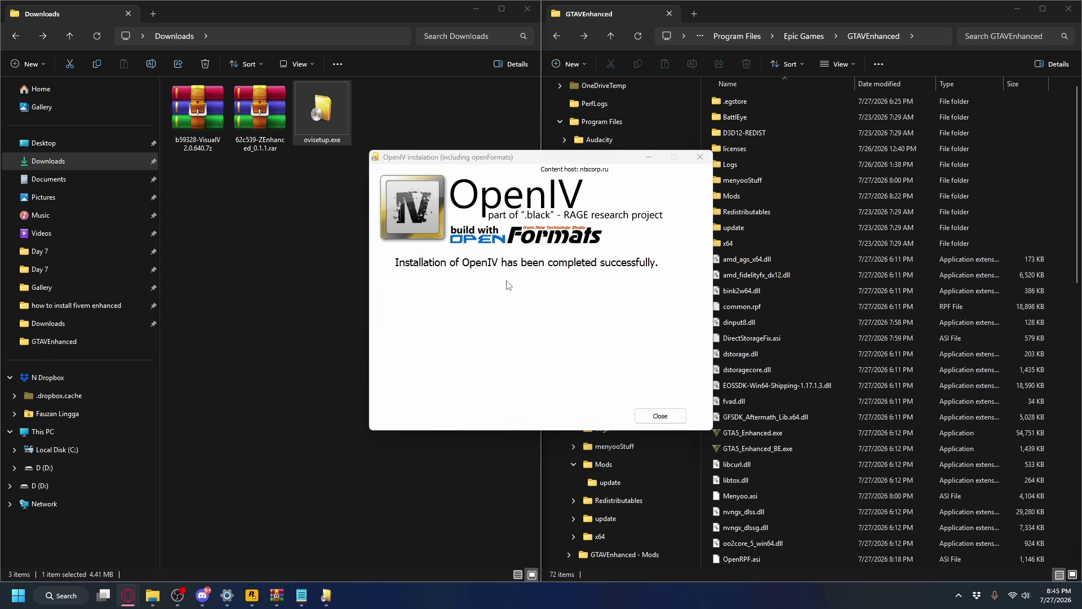
{"action": "left_click", "coordinate": [658, 416]}
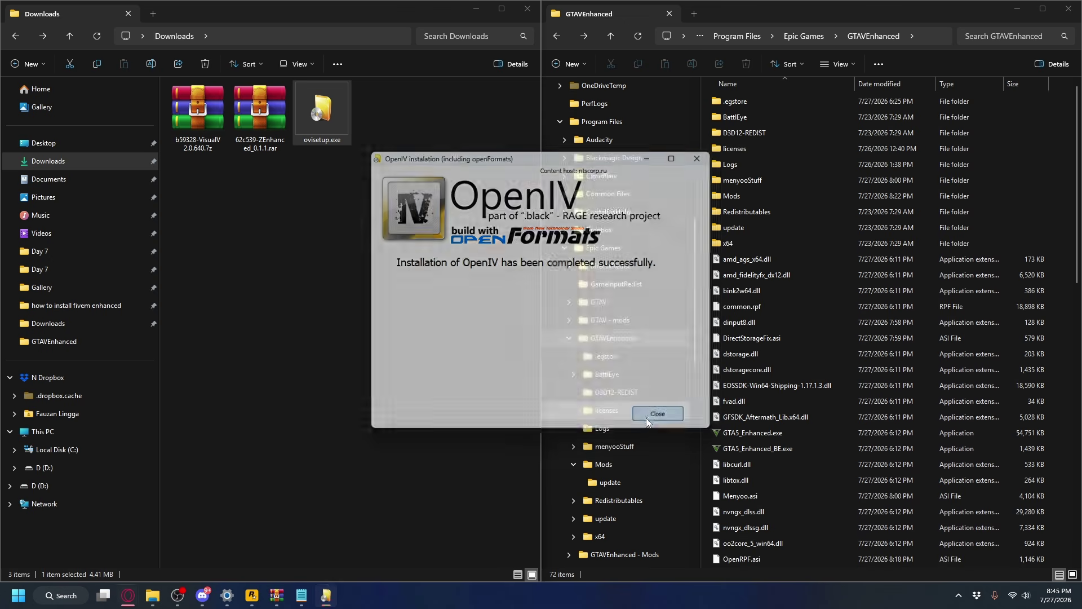
- Start OpenIV for the Windows version of Grand Theft Auto V and try to use the GTAVEnhanced folder as its game location
{"action": "key", "text": "super"}
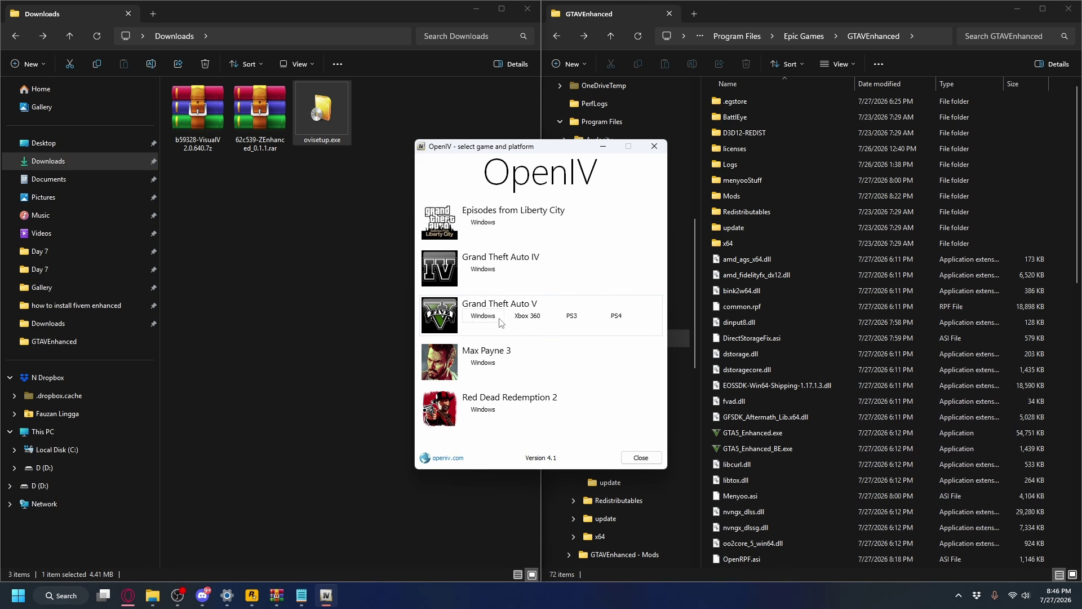
{"action": "left_click", "coordinate": [479, 320]}
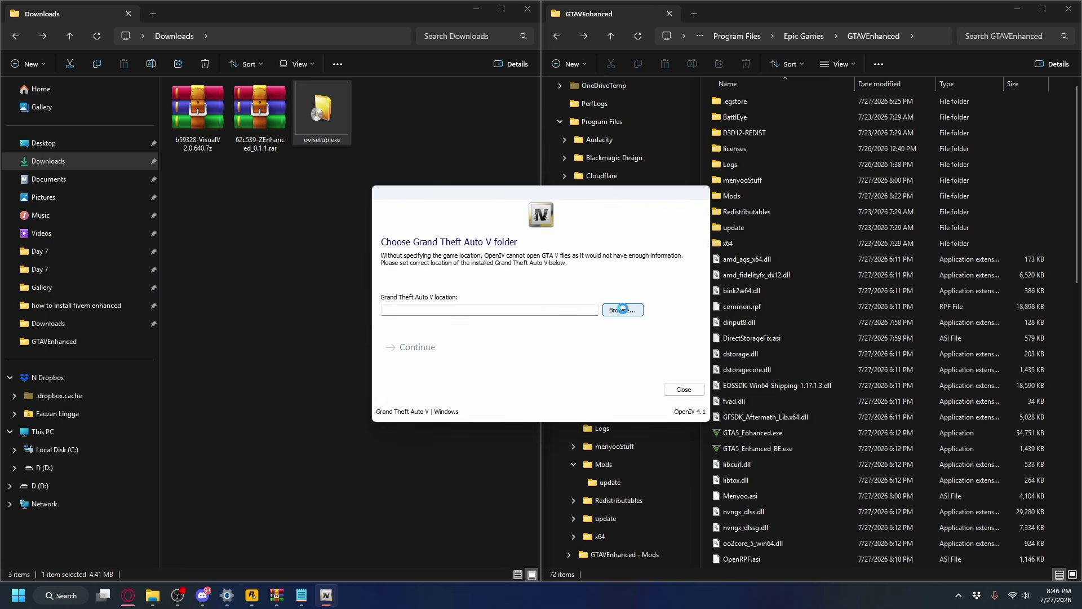
{"action": "left_click", "coordinate": [622, 310]}
{"action": "double_click", "coordinate": [591, 267]}
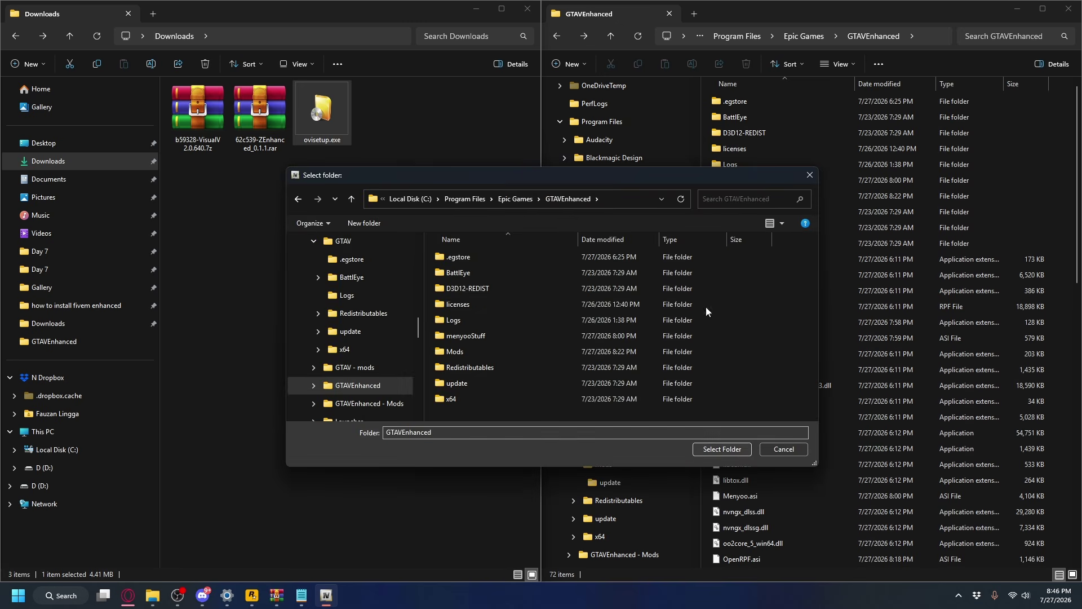
{"action": "left_click", "coordinate": [722, 448]}
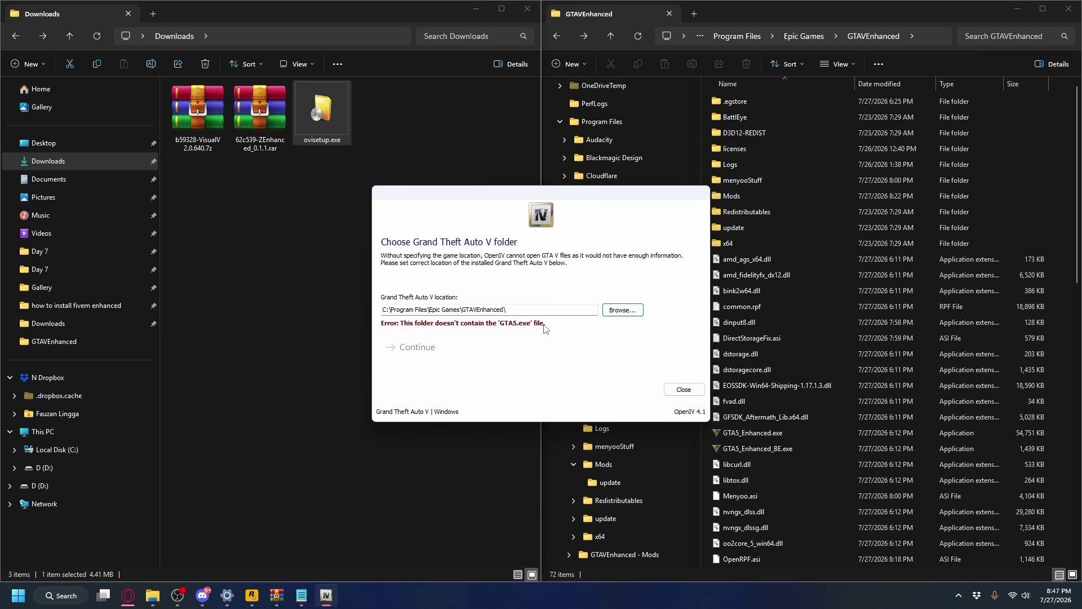
- Try to extract 62c539-ZEnhanced_0.1.1.rar in Downloads with the Windows archive extraction wizard
{"action": "left_click", "coordinate": [267, 124]}
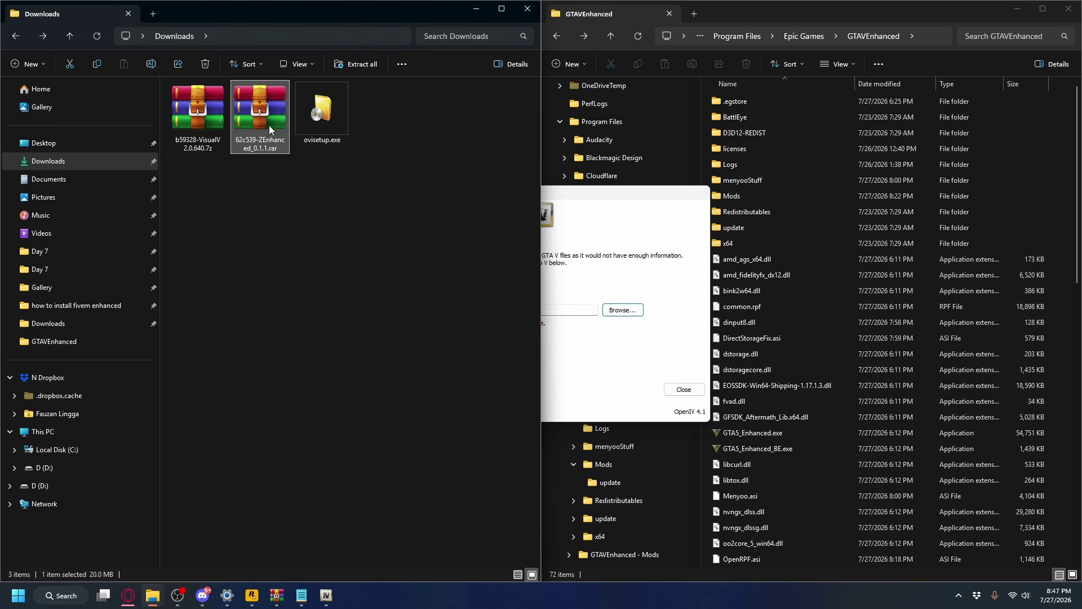
{"action": "right_click", "coordinate": [258, 116]}
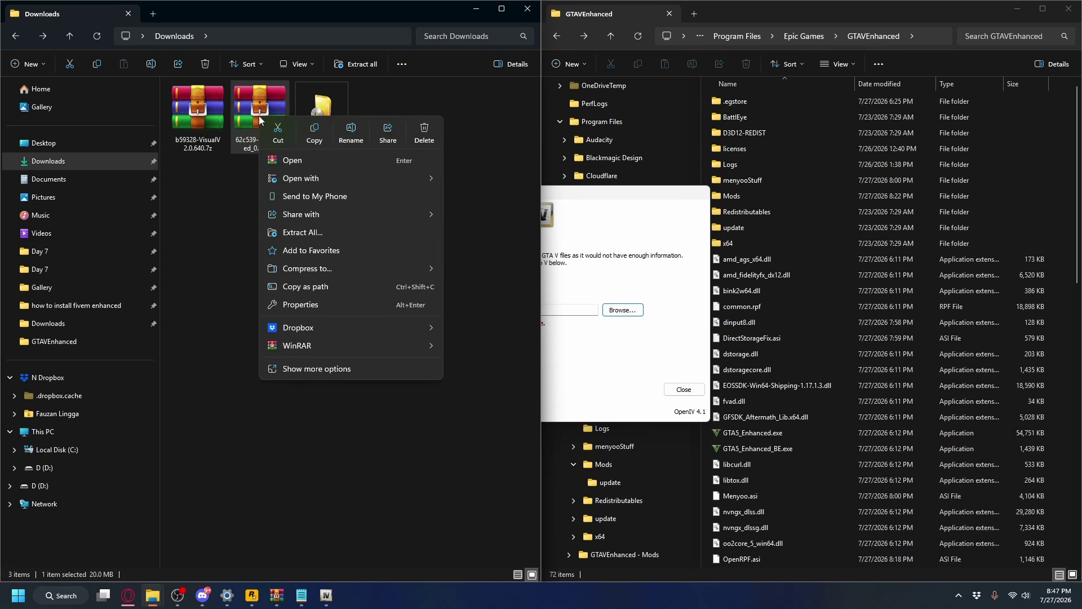
{"action": "left_click", "coordinate": [306, 233]}
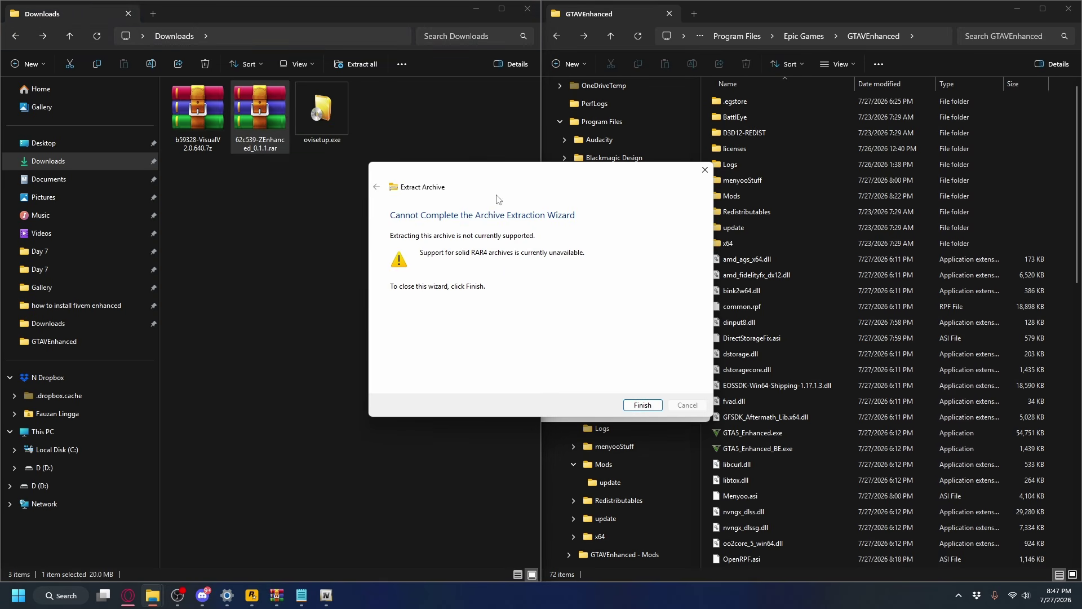
{"action": "left_click", "coordinate": [643, 405]}
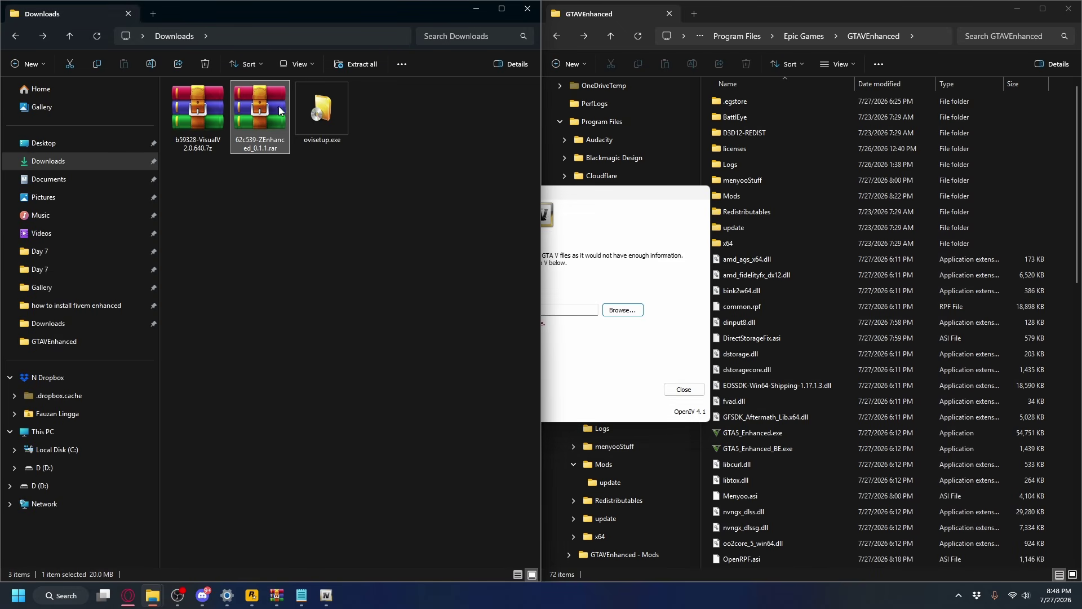
- Open 62c539-ZEnhanced_0.1.1.rar in WinRAR and run ZEnhanced.exe from inside the archive
{"action": "right_click", "coordinate": [259, 109]}
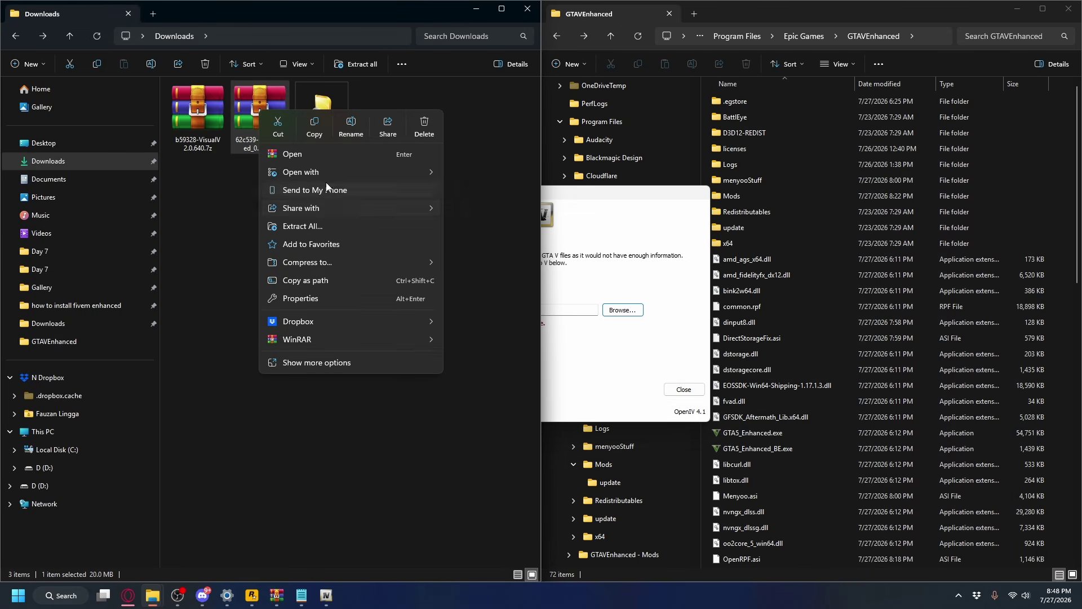
{"action": "left_click", "coordinate": [284, 154]}
{"action": "left_click_drag", "start_coordinate": [392, 117], "coordinate": [2, 131]}
{"action": "left_click", "coordinate": [11, 133]}
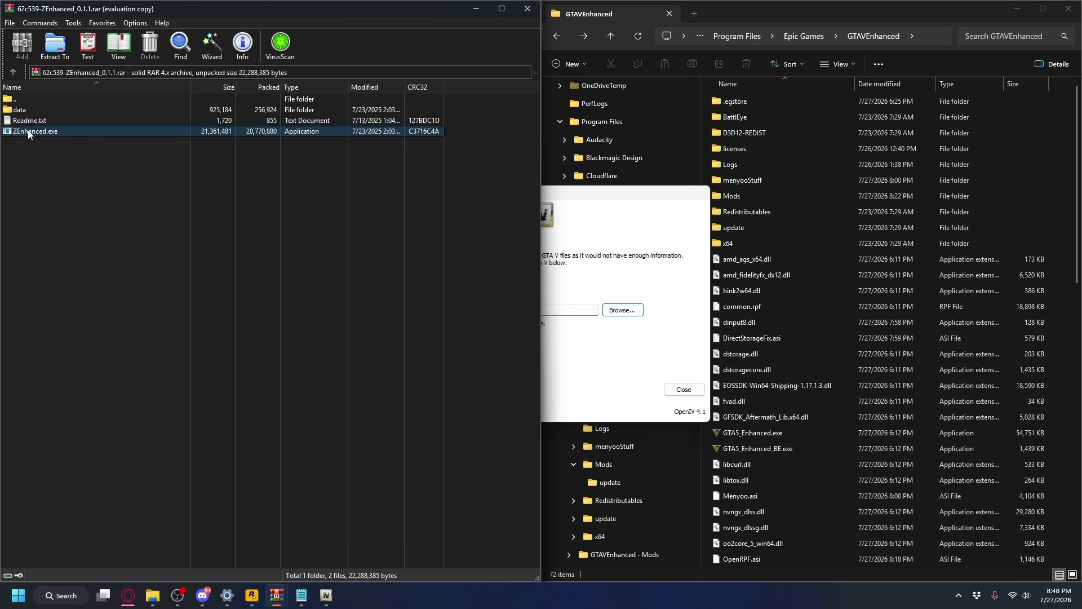
{"action": "double_click", "coordinate": [46, 131]}
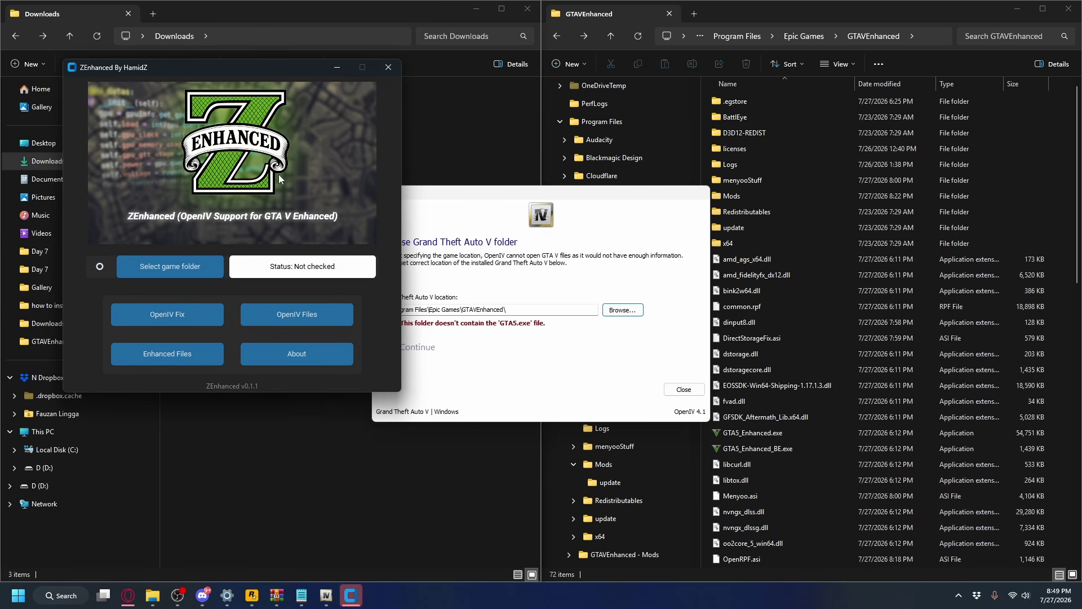
- Select the GTAVEnhanced folder under Program Files\Epic Games as ZEnhanced's game folder and apply the OpenIV Fix
{"action": "left_click", "coordinate": [267, 285]}
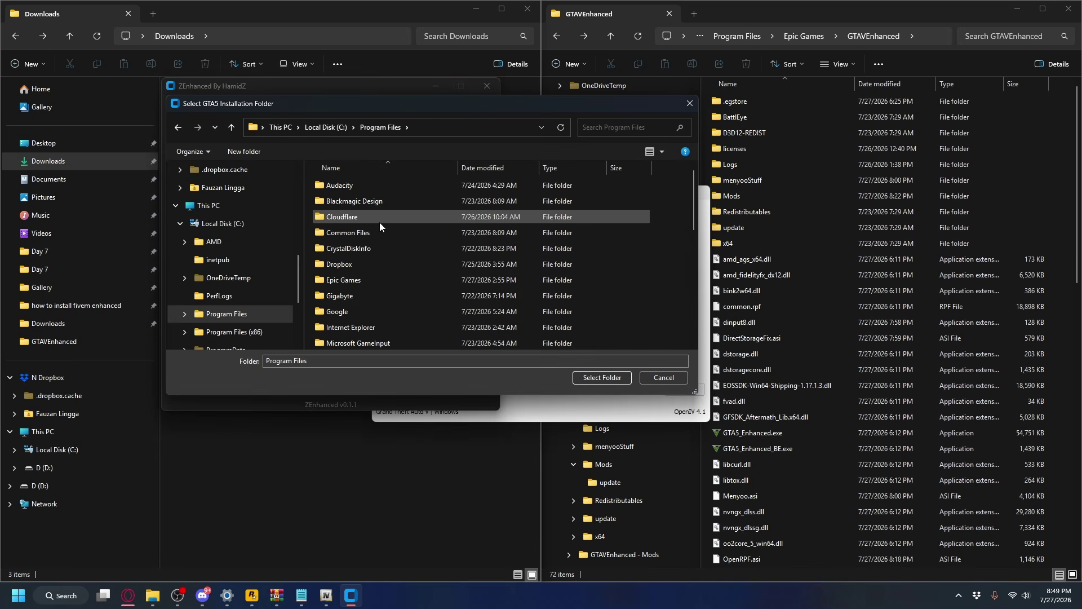
{"action": "double_click", "coordinate": [352, 280]}
{"action": "double_click", "coordinate": [338, 200]}
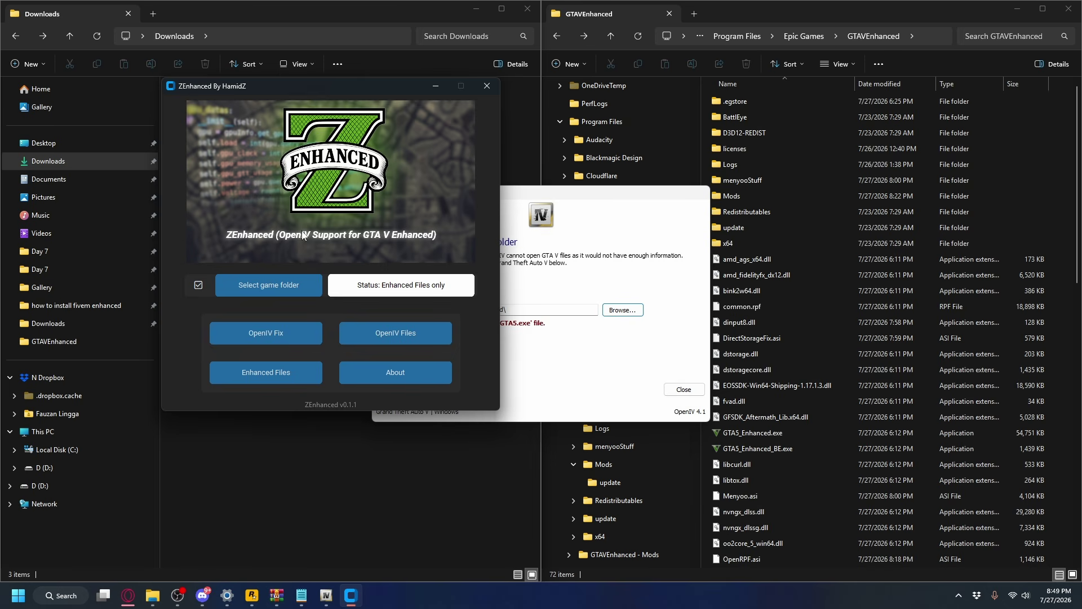
{"action": "left_click", "coordinate": [282, 334]}
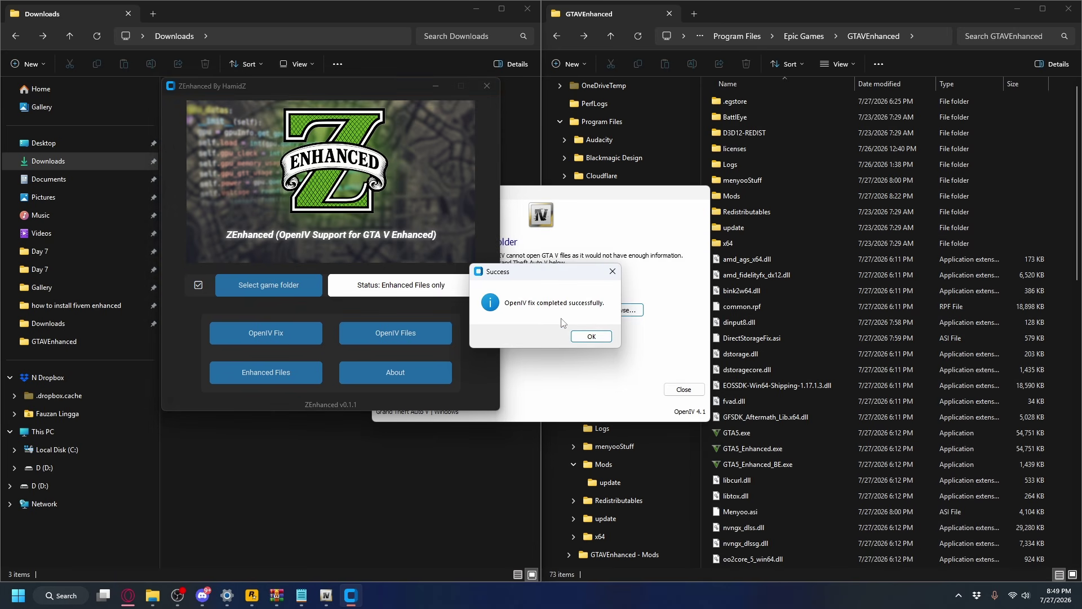
{"action": "key", "text": "Return"}
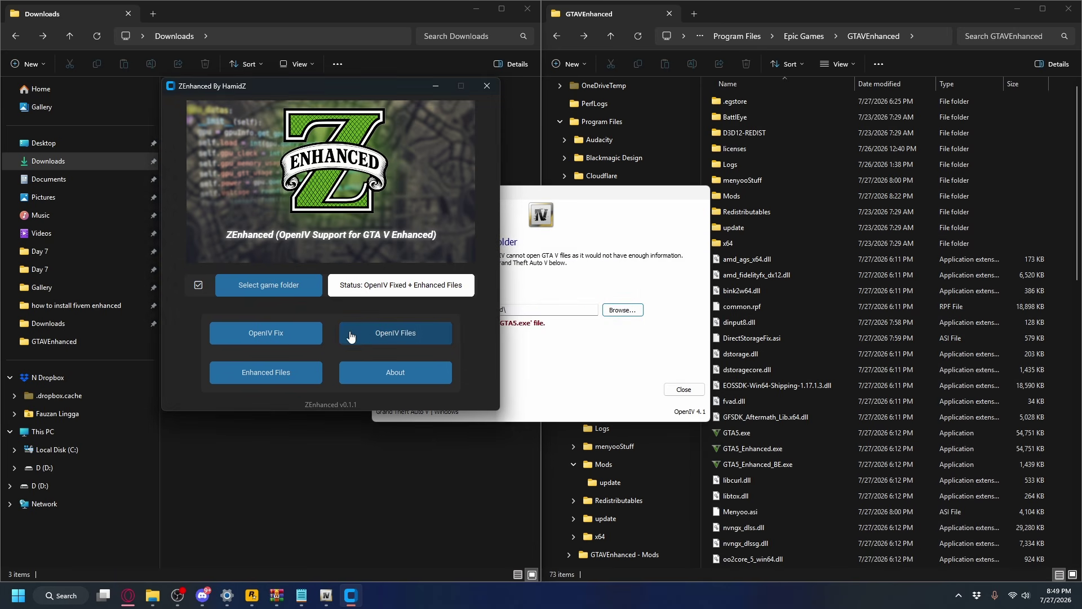
- Apply the OpenIV Files in ZEnhanced and switch the game back to the Enhanced Files
{"action": "left_click", "coordinate": [404, 337]}
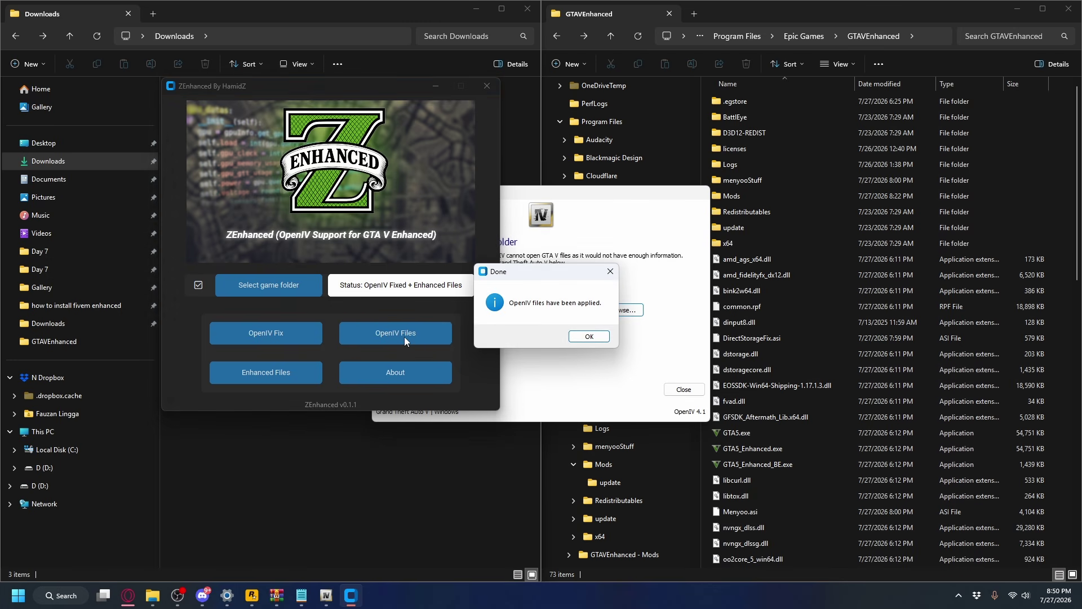
{"action": "left_click", "coordinate": [582, 335]}
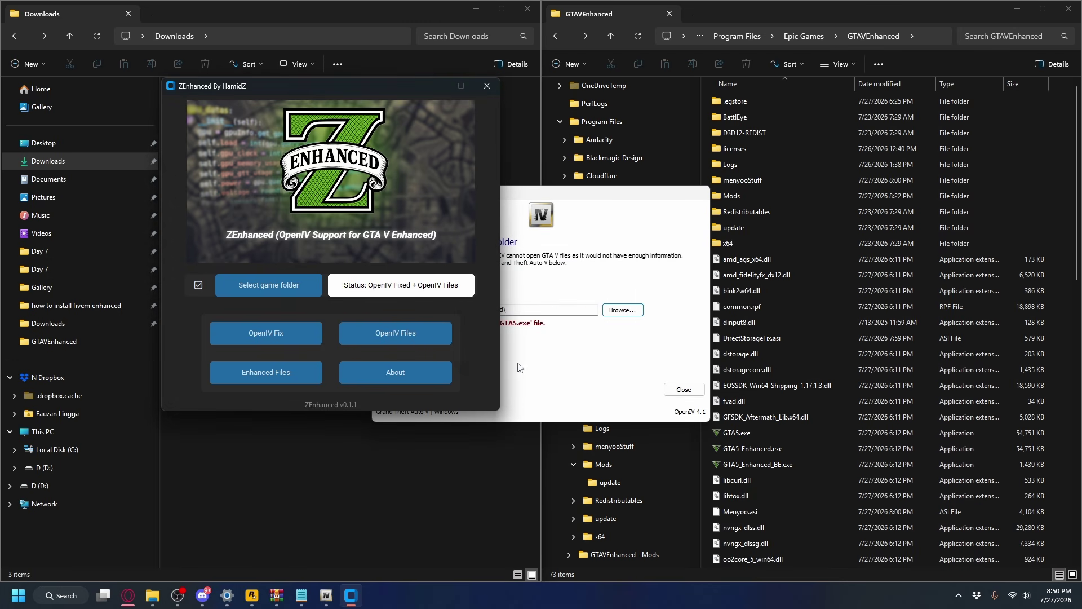
{"action": "left_click", "coordinate": [294, 378]}
{"action": "left_click", "coordinate": [586, 336]}
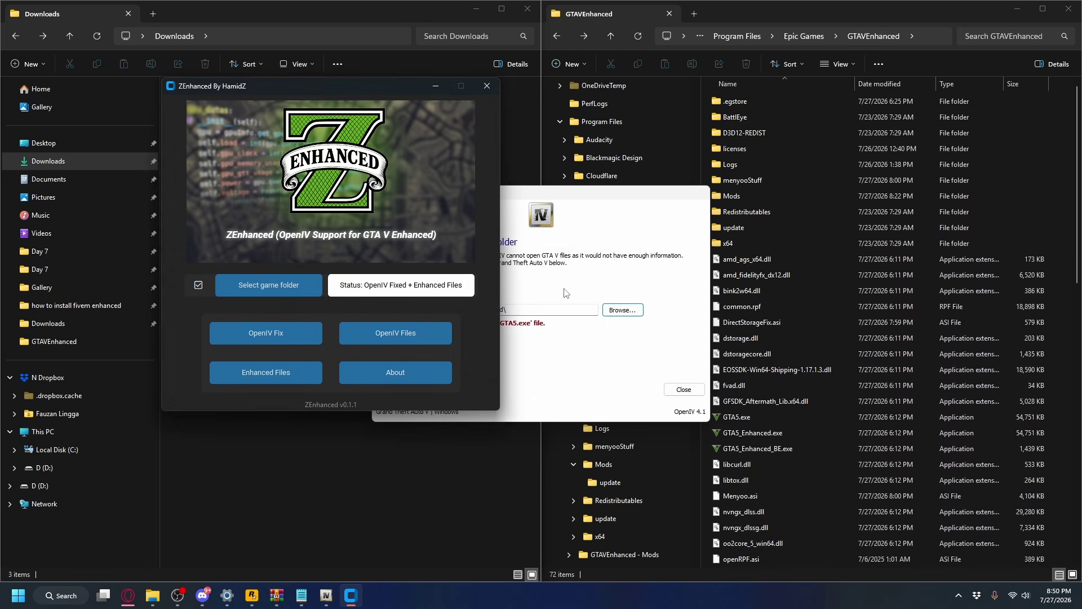
- Set OpenIV's Grand Theft Auto V location to the GTAVEnhanced folder again and continue into the GTA V file view
{"action": "left_click", "coordinate": [566, 293]}
{"action": "left_click", "coordinate": [635, 312]}
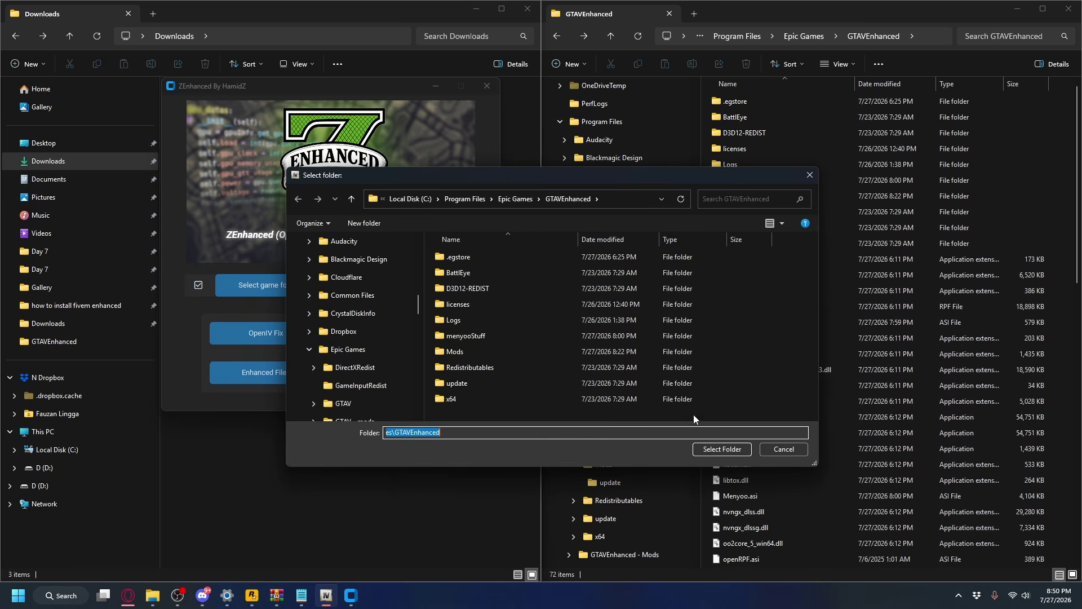
{"action": "left_click", "coordinate": [730, 448]}
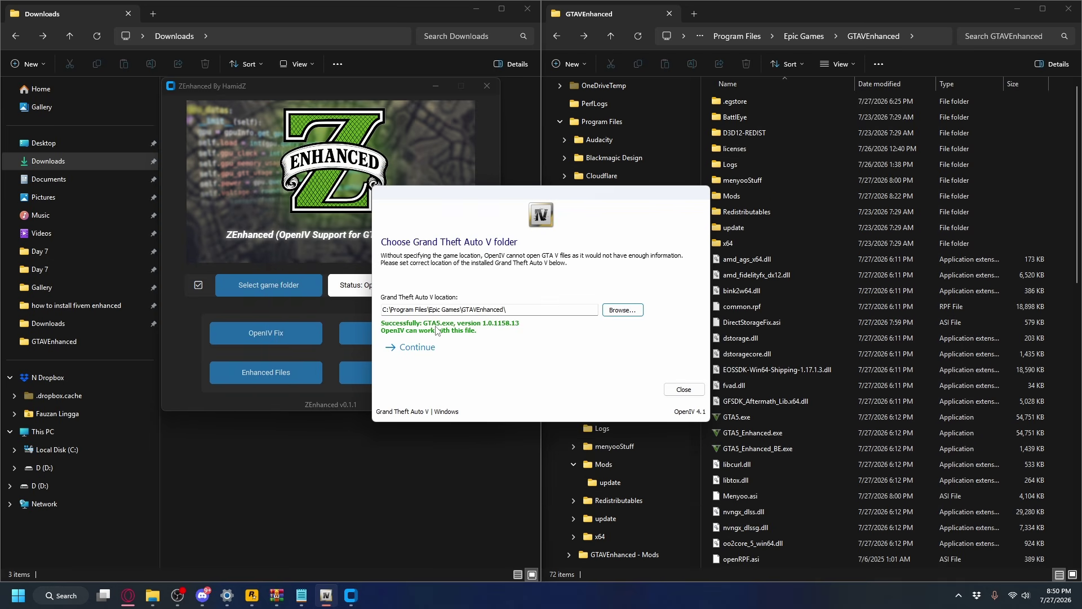
{"action": "left_click", "coordinate": [759, 417]}
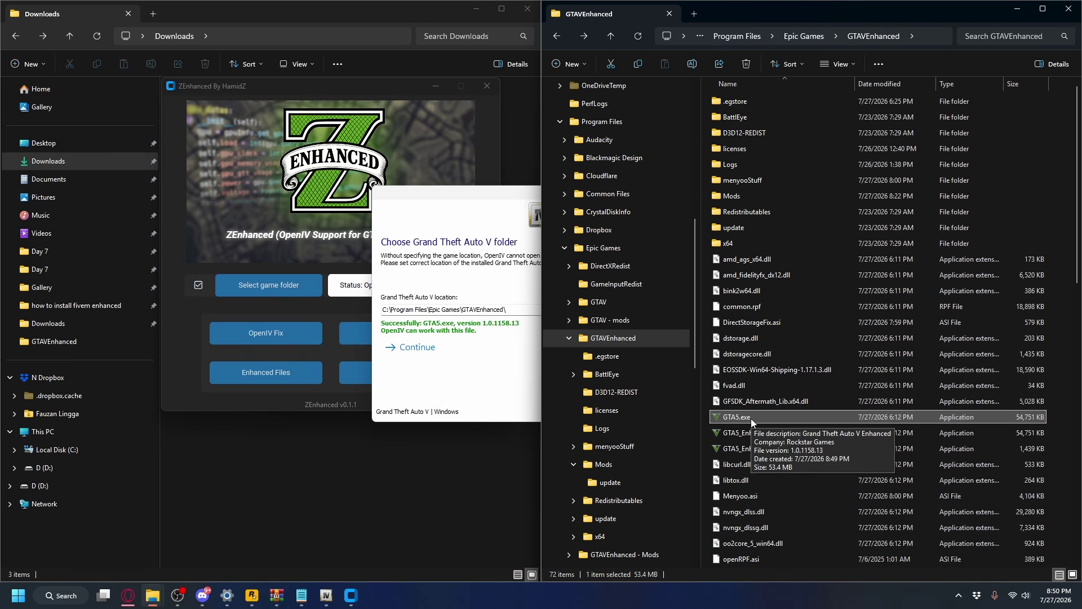
{"action": "left_click", "coordinate": [420, 348]}
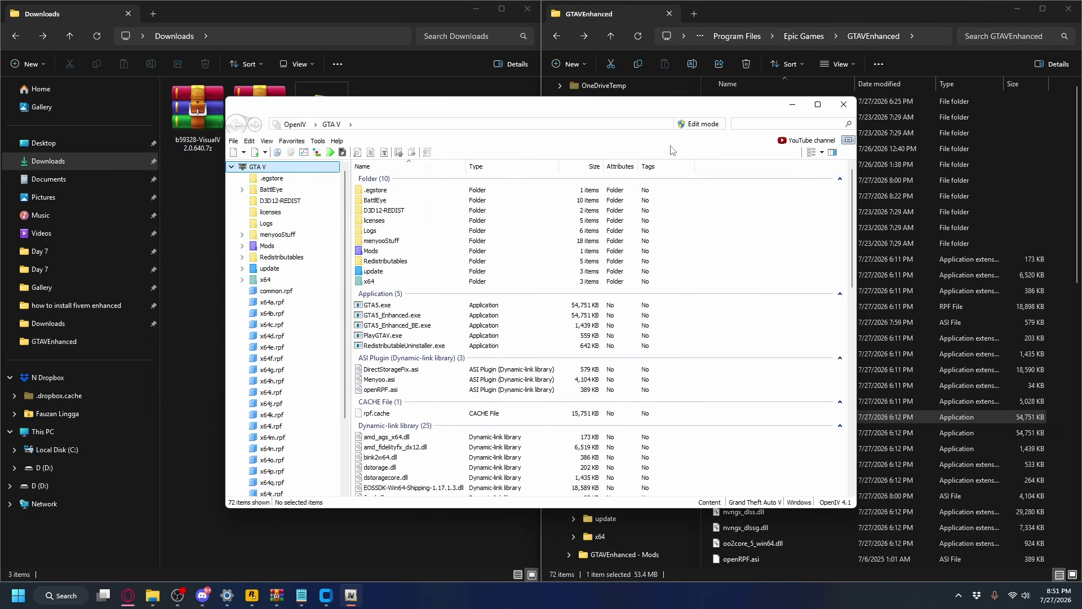
- Turn on OpenIV's edit mode, accept its warning and dock the window beside the Downloads folder
{"action": "left_click", "coordinate": [704, 126]}
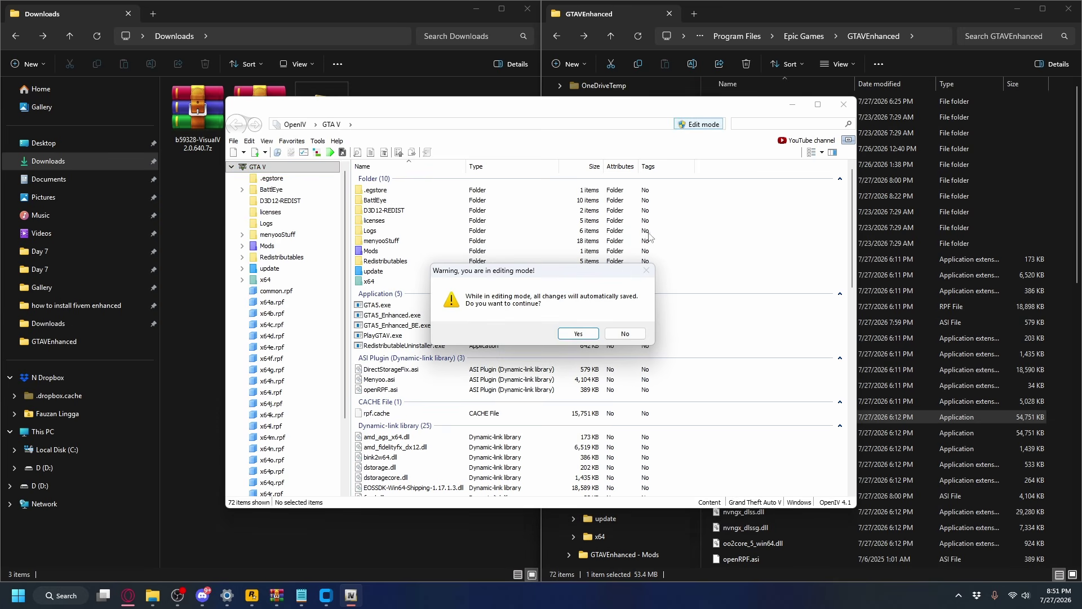
{"action": "left_click", "coordinate": [576, 333]}
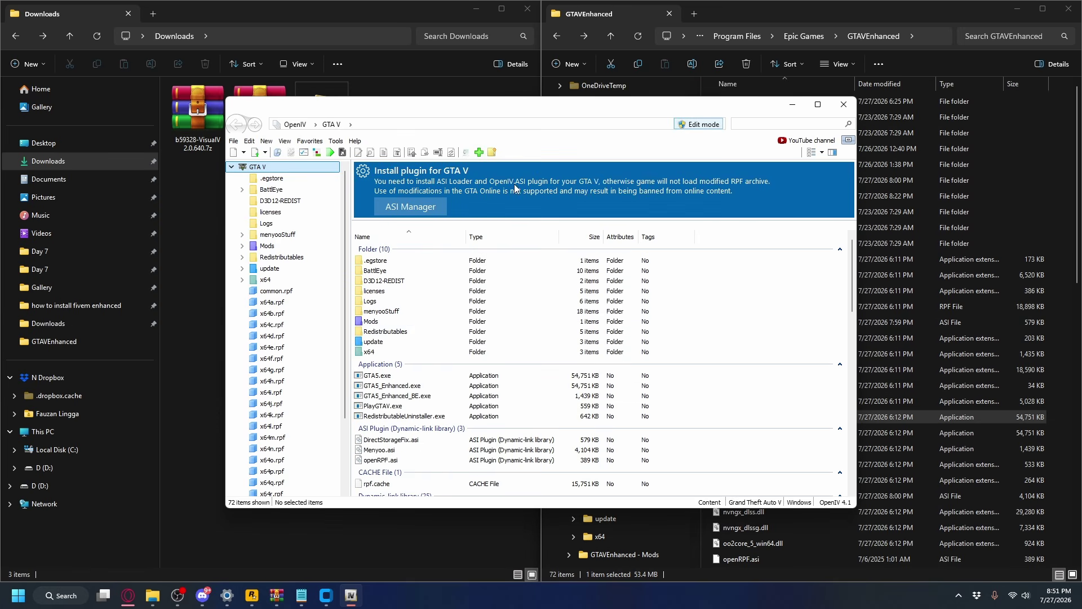
{"action": "key", "text": "super+Right"}
- Extract b59328-VisualV 2.0.640.7z in the Downloads folder and open the extracted b59328-VisualV 2.0.640 folder
{"action": "left_click", "coordinate": [202, 135]}
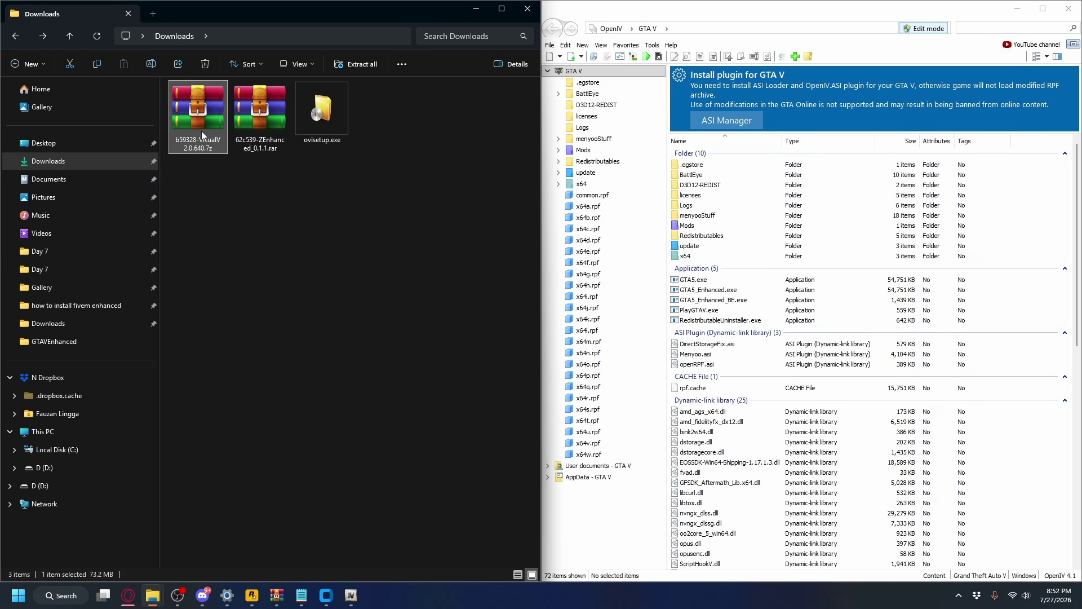
{"action": "left_click", "coordinate": [199, 117]}
{"action": "right_click", "coordinate": [199, 118]}
{"action": "left_click", "coordinate": [247, 235]}
{"action": "left_click", "coordinate": [647, 408]}
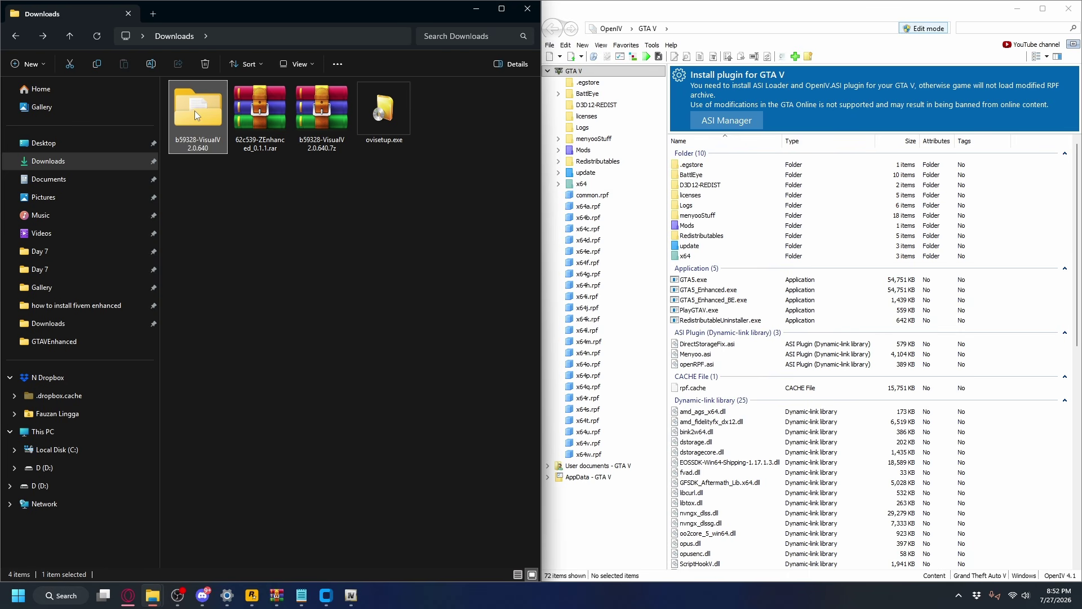
{"action": "double_click", "coordinate": [195, 114]}
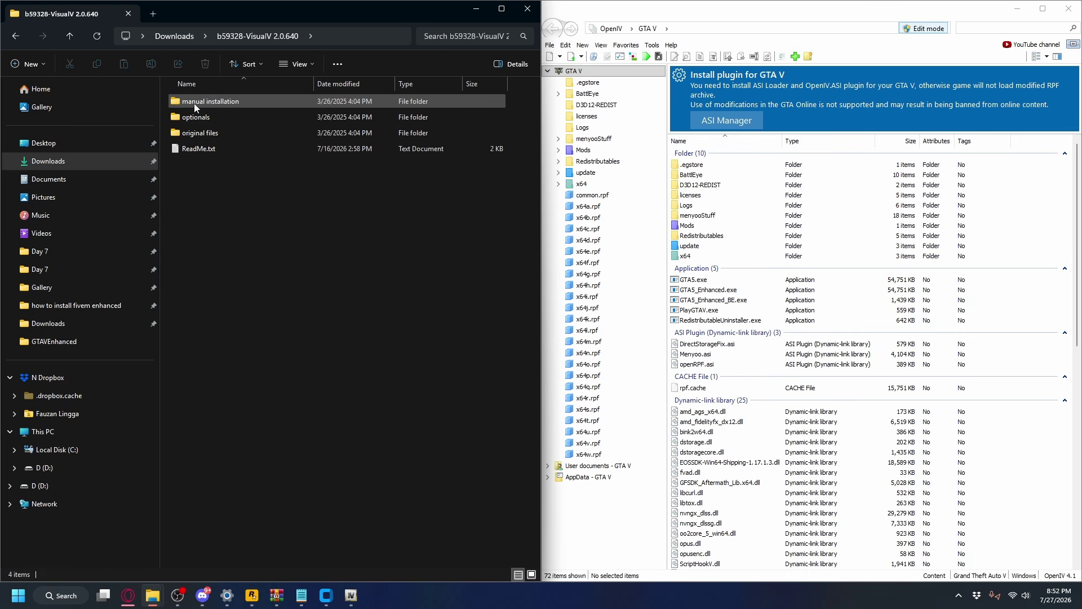
- Open VisualV's manual installation\mods\update.rpf folder and select its common and x64 folders
{"action": "left_click", "coordinate": [232, 101]}
{"action": "left_click", "coordinate": [208, 118]}
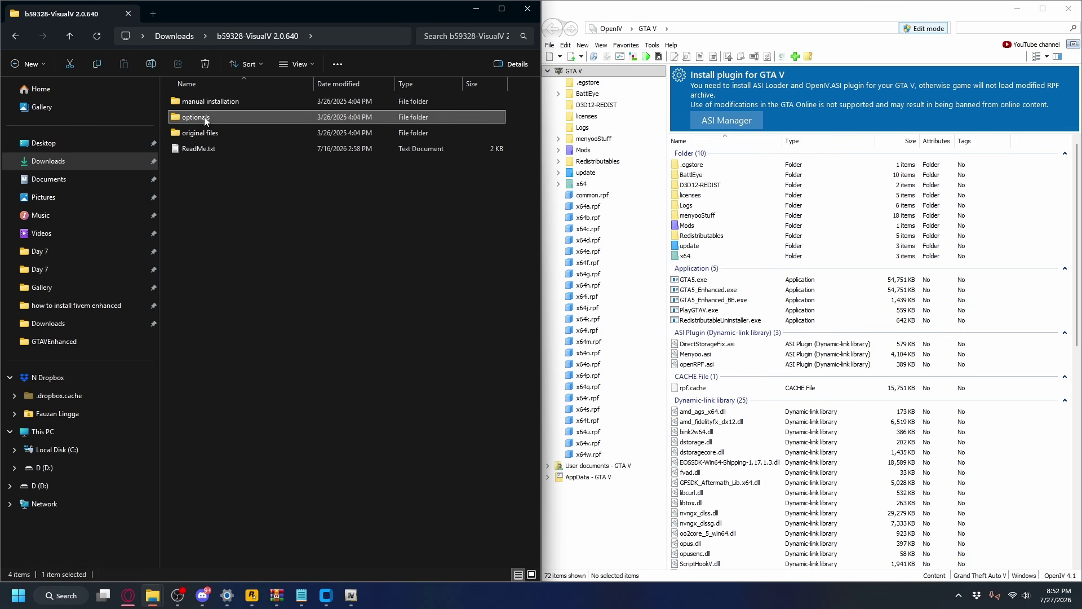
{"action": "left_click", "coordinate": [208, 134]}
{"action": "left_click", "coordinate": [214, 151]}
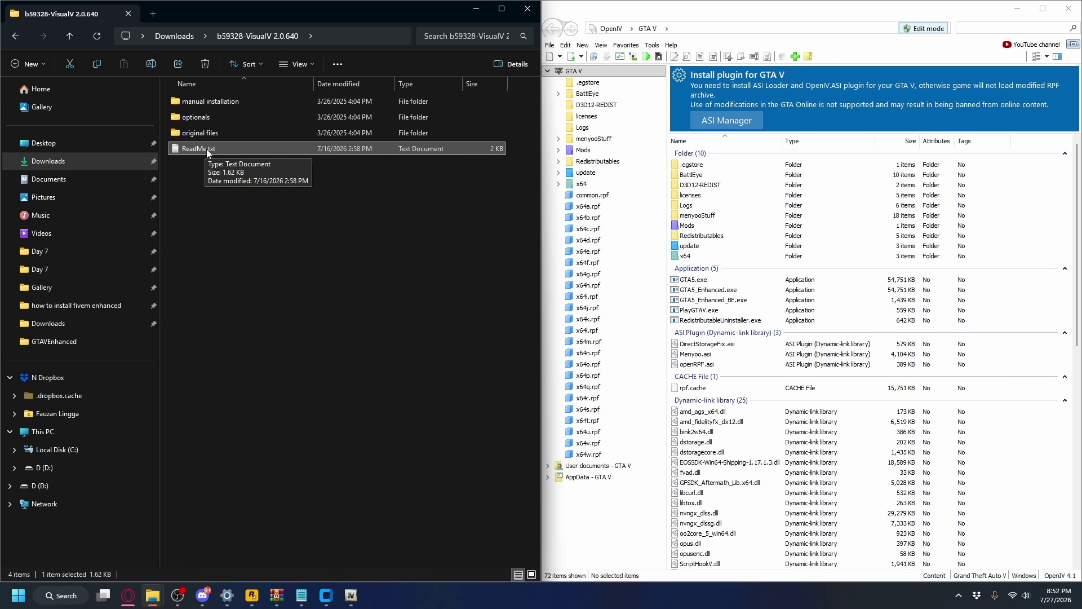
{"action": "left_click", "coordinate": [206, 102]}
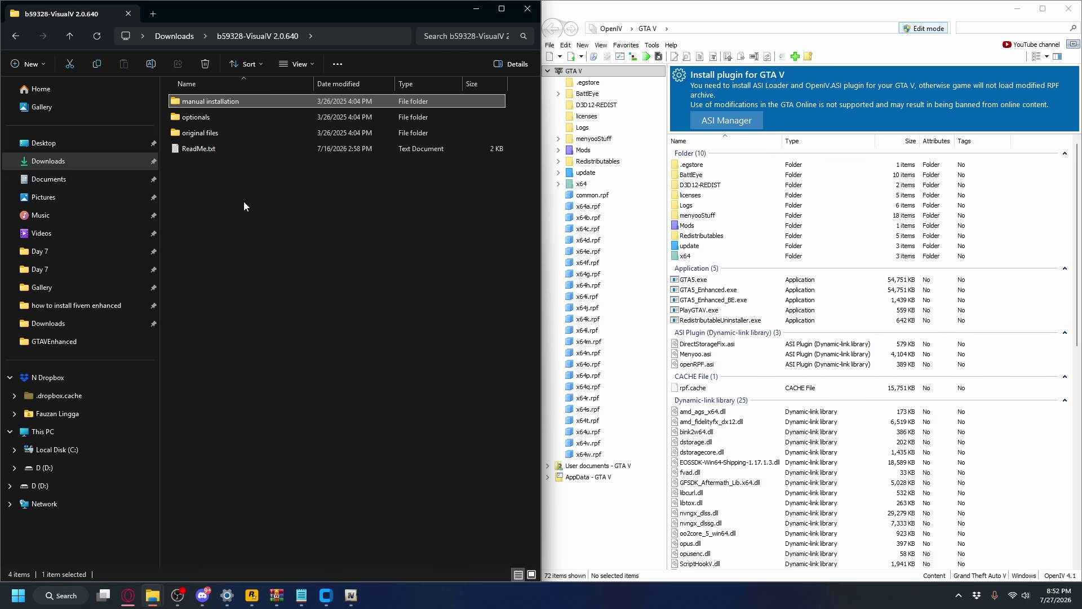
{"action": "double_click", "coordinate": [214, 102]}
{"action": "double_click", "coordinate": [195, 103]}
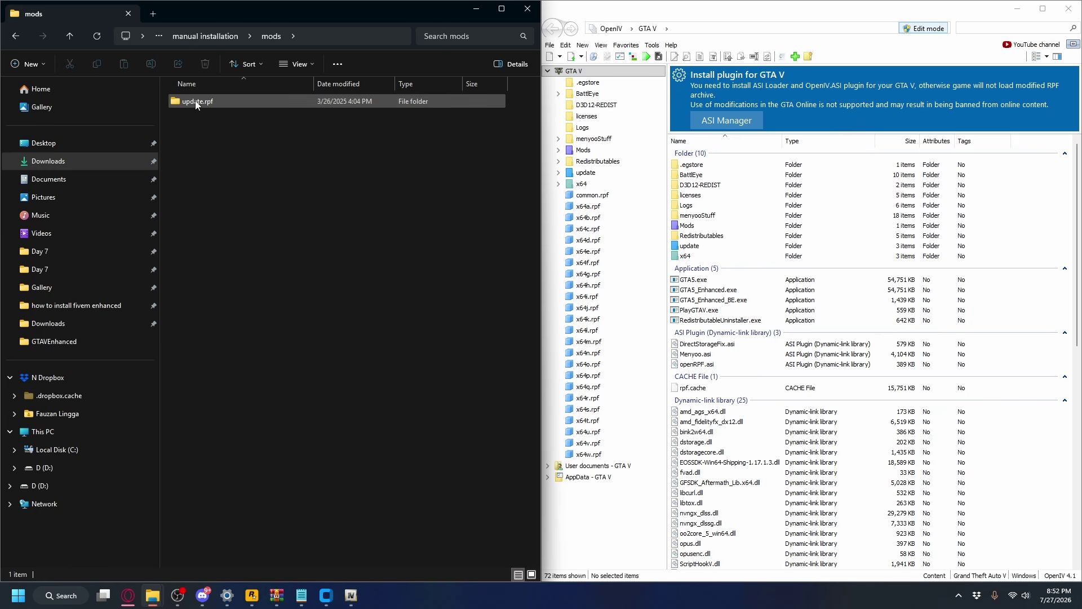
{"action": "double_click", "coordinate": [206, 103]}
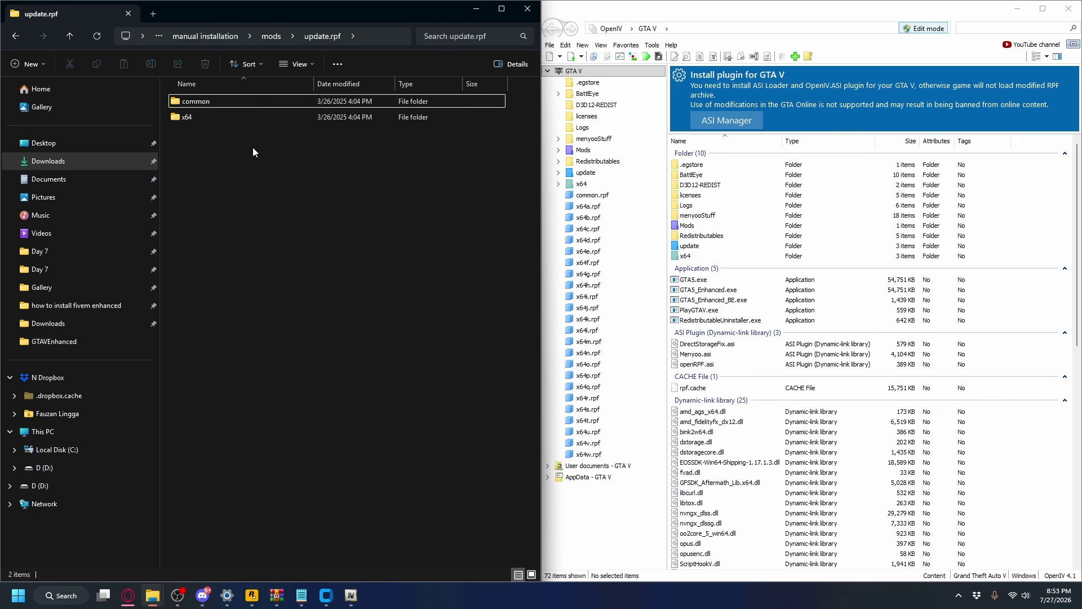
{"action": "left_click_drag", "start_coordinate": [255, 156], "coordinate": [198, 102]}
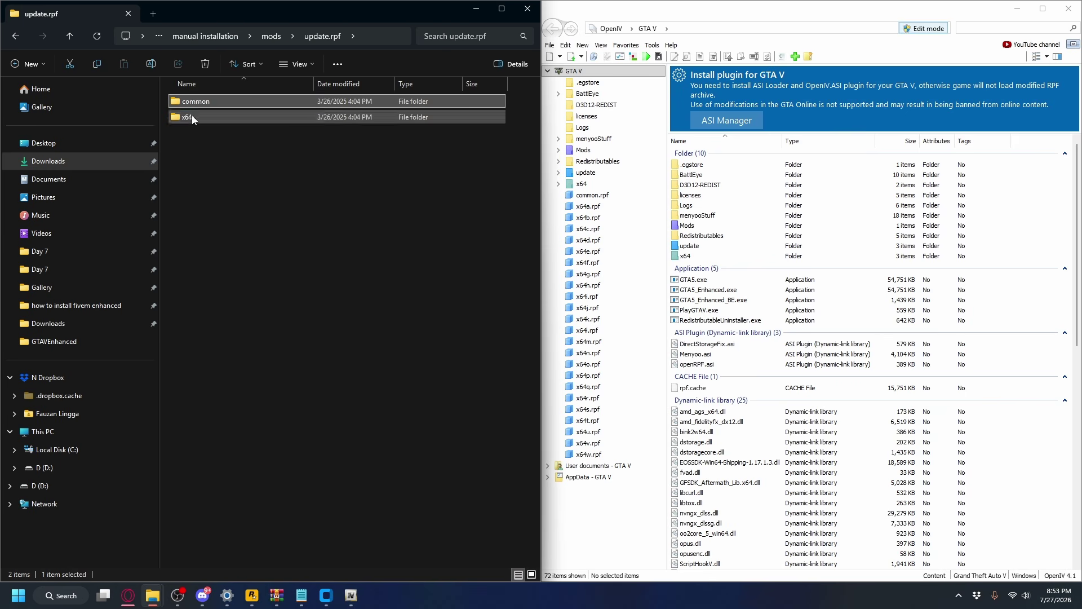
{"action": "left_click", "coordinate": [191, 115]}
{"action": "key", "text": "ctrl+a"}
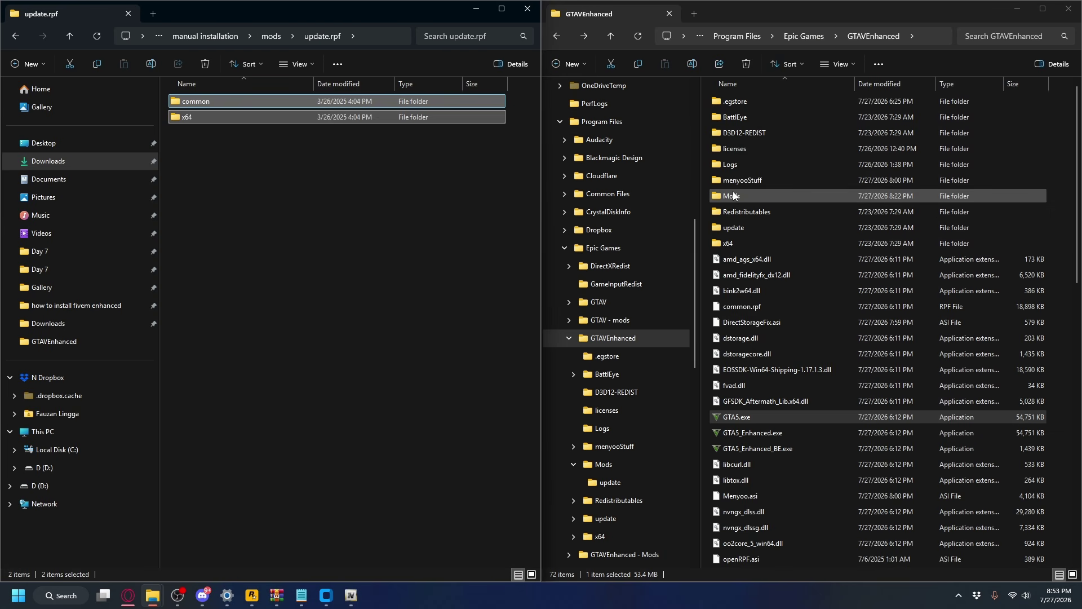
- Delete the existing Mods folder in GTAVEnhanced and create a new empty folder named Mods in its place
{"action": "left_click", "coordinate": [732, 196]}
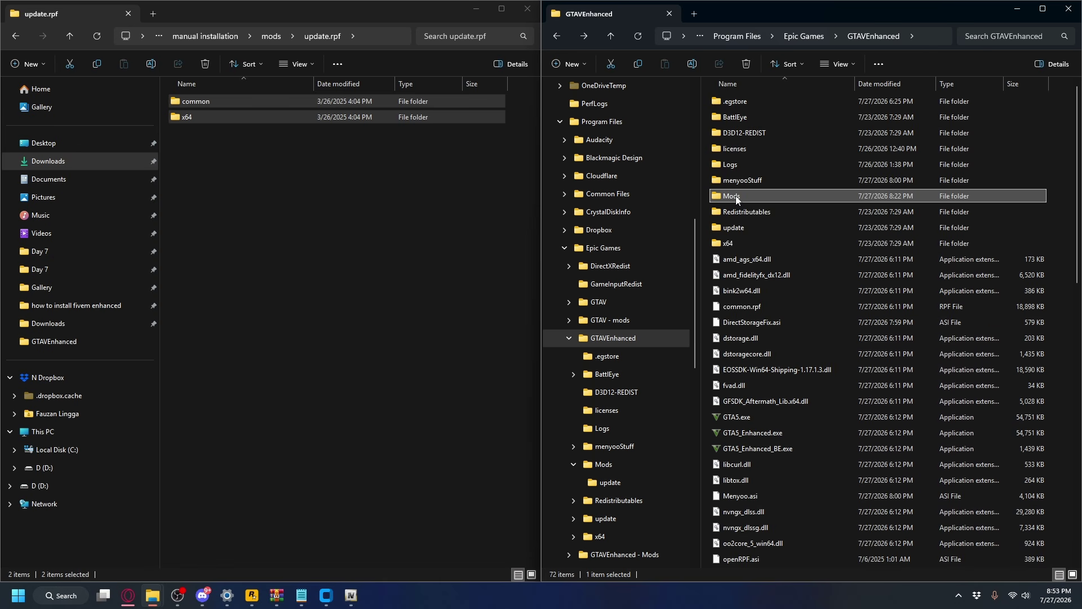
{"action": "right_click", "coordinate": [736, 200]}
{"action": "left_click", "coordinate": [867, 206]}
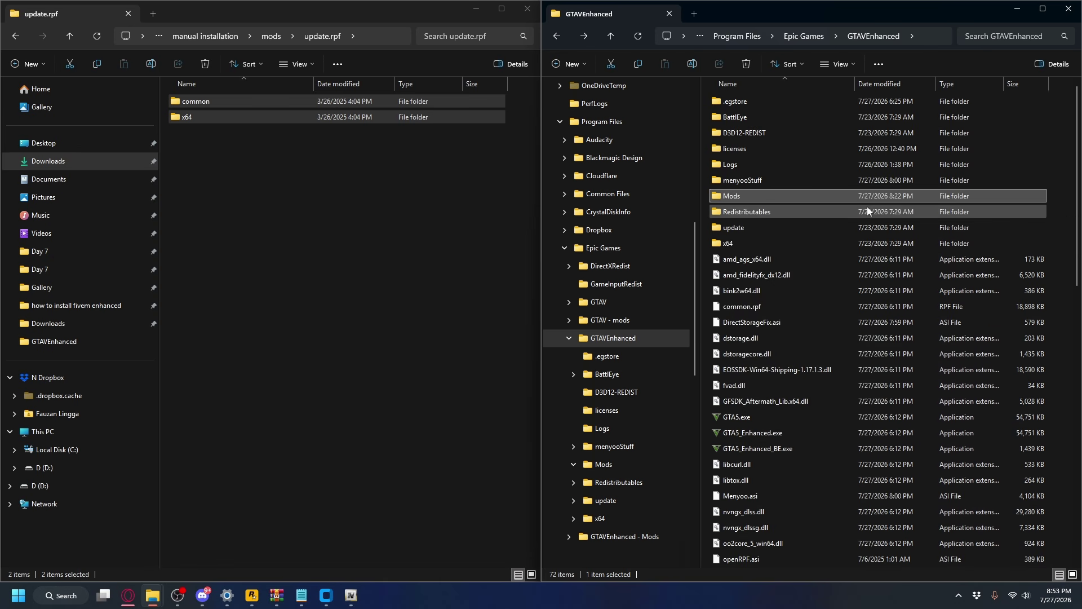
{"action": "right_click", "coordinate": [1057, 176]}
{"action": "mouse_move", "coordinate": [952, 266]}
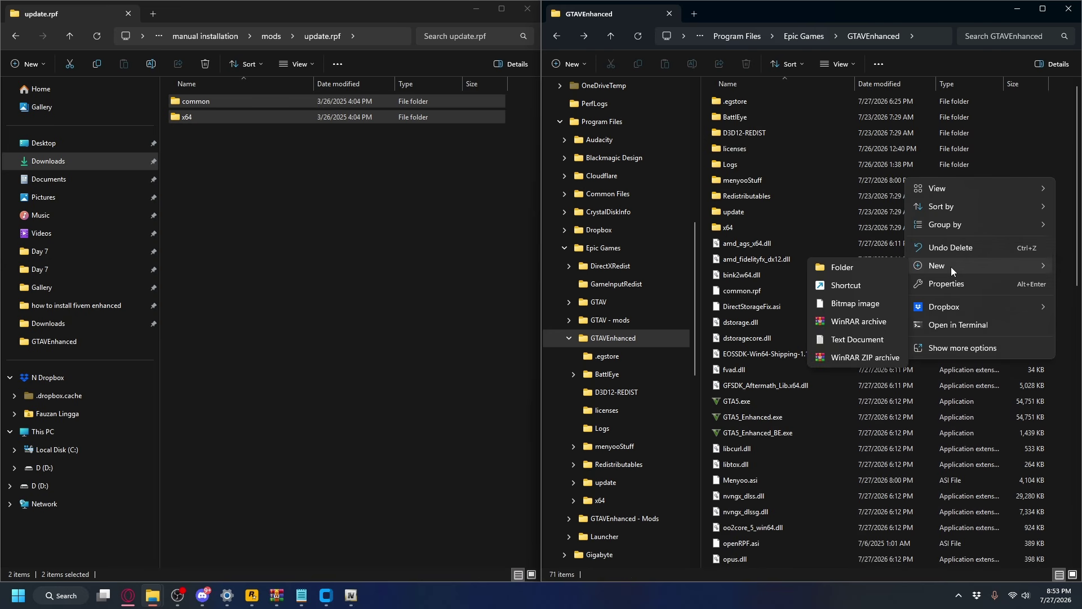
{"action": "left_click", "coordinate": [838, 268]}
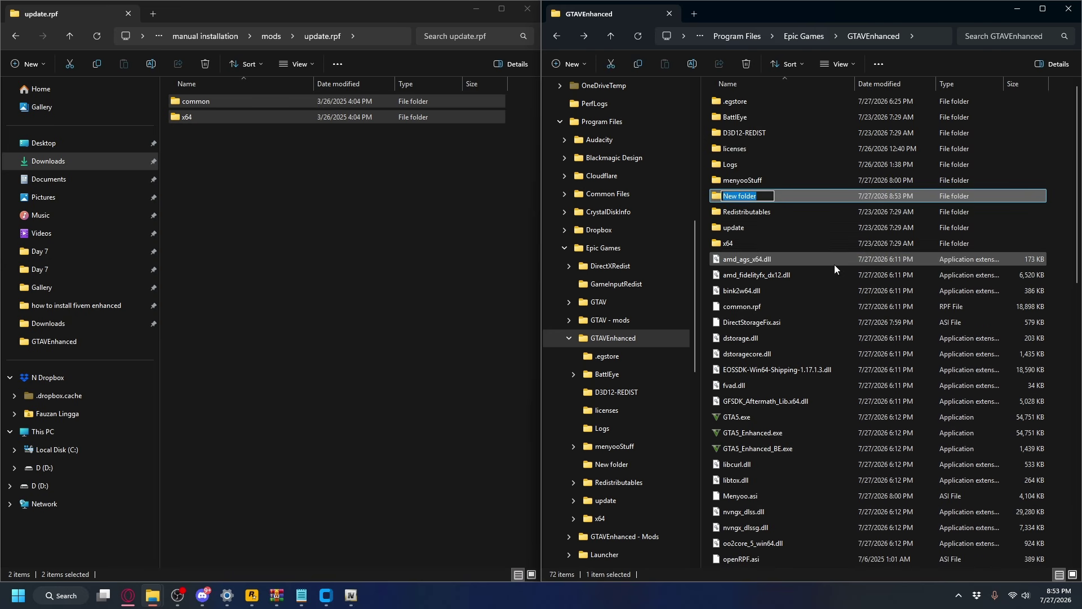
{"action": "type", "text": "Mods"}
{"action": "key", "text": "Return"}
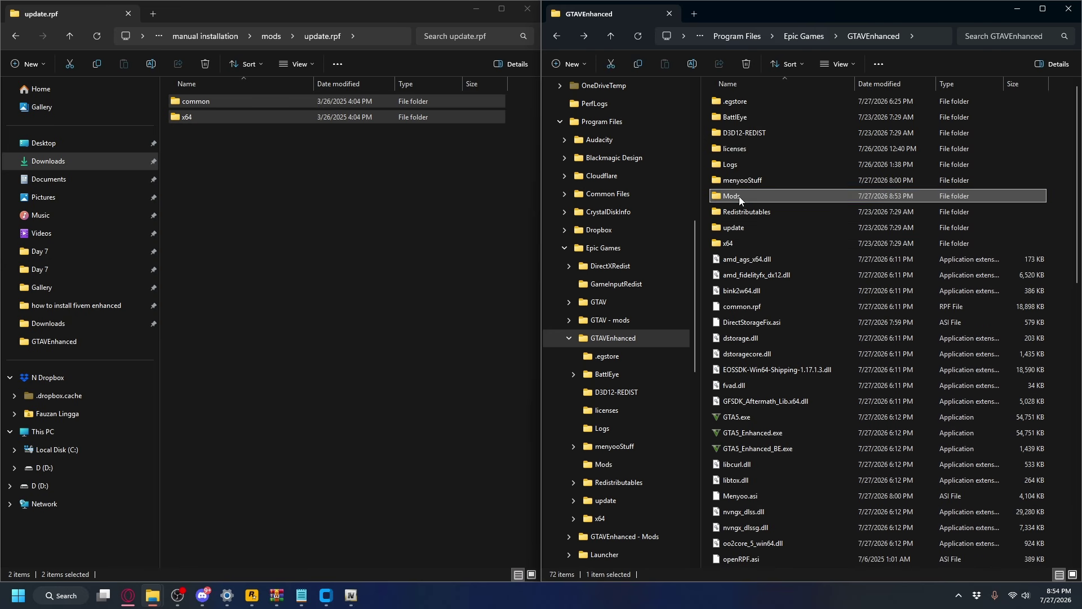
- Create a folder named update inside the new GTAVEnhanced\Mods folder
{"action": "double_click", "coordinate": [739, 196]}
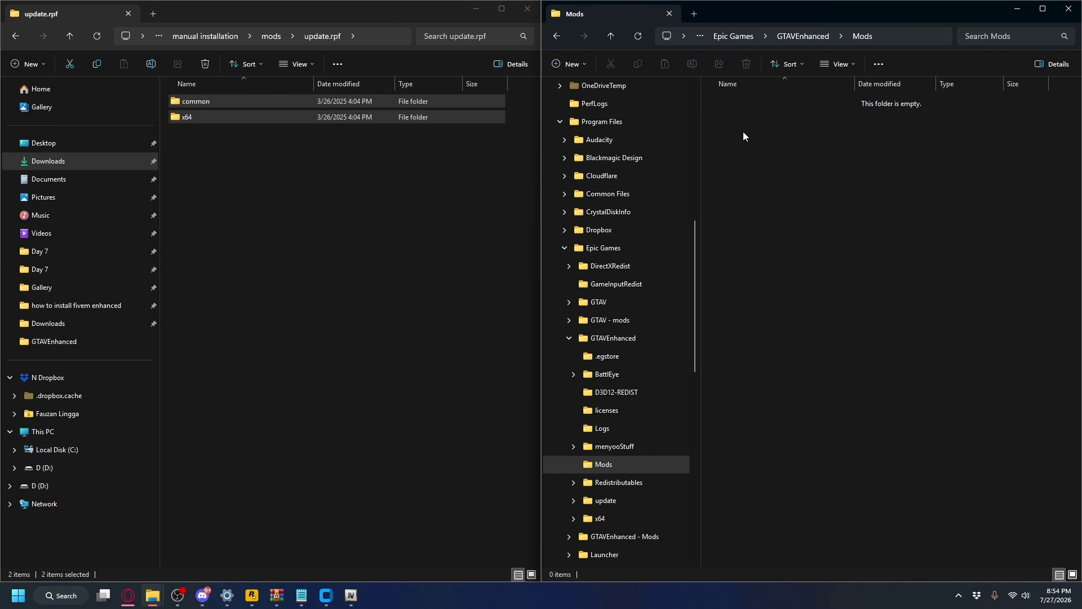
{"action": "right_click", "coordinate": [743, 131]}
{"action": "left_click", "coordinate": [758, 179]}
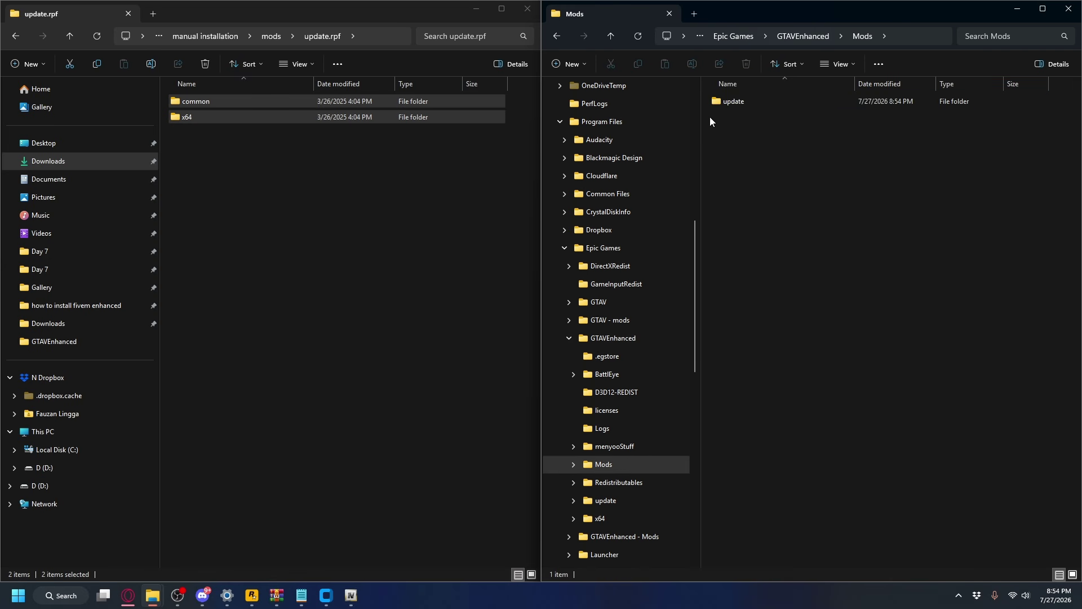
- Copy update.rpf from the GTAVEnhanced\update folder into GTAVEnhanced\Mods\update
{"action": "key", "text": "alt+Left"}
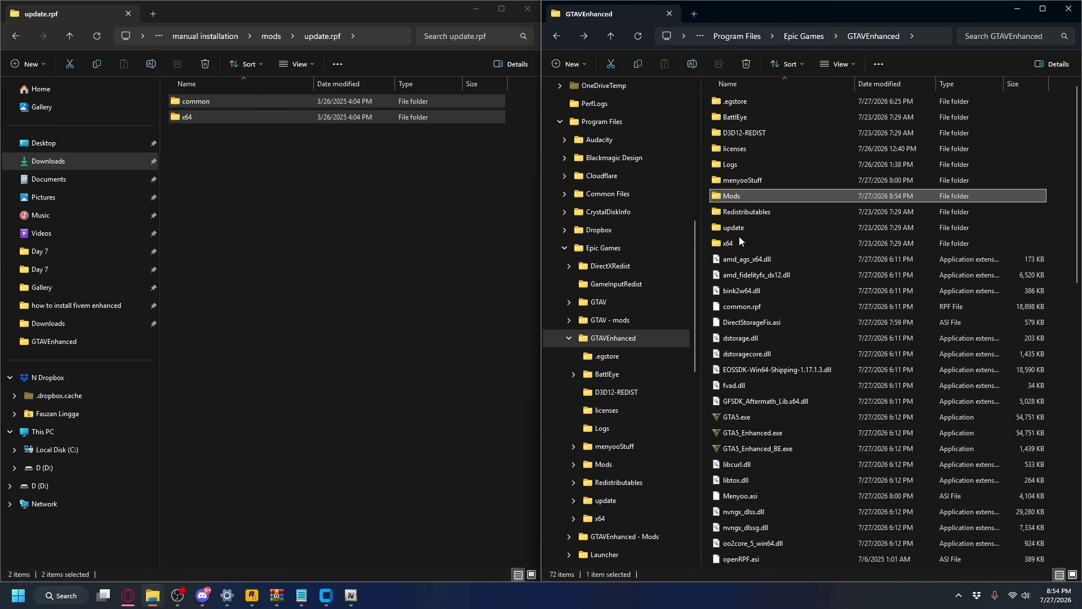
{"action": "left_click", "coordinate": [756, 228]}
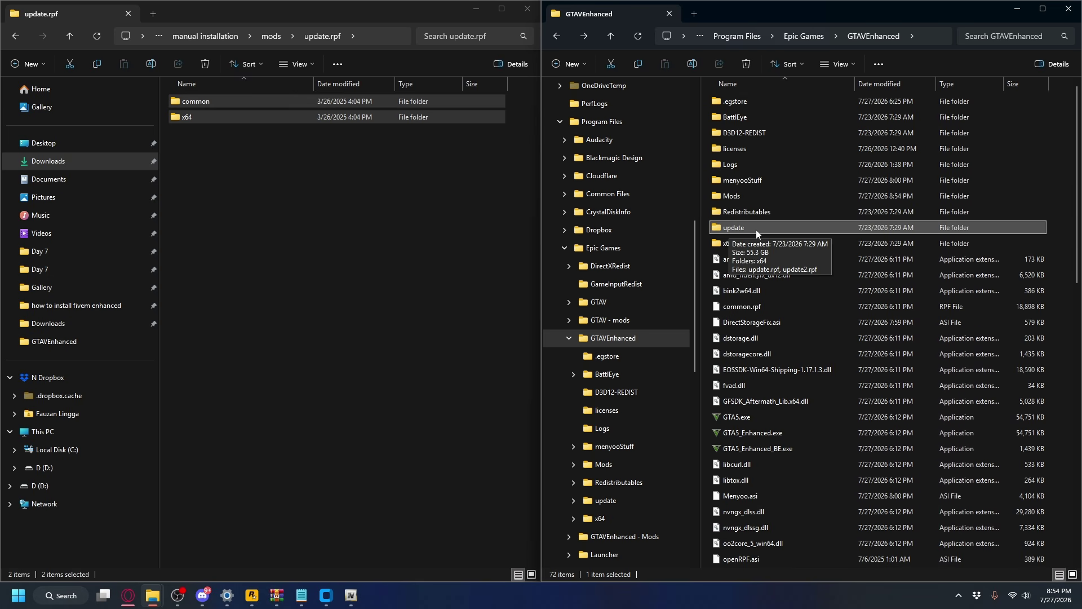
{"action": "left_click", "coordinate": [756, 230]}
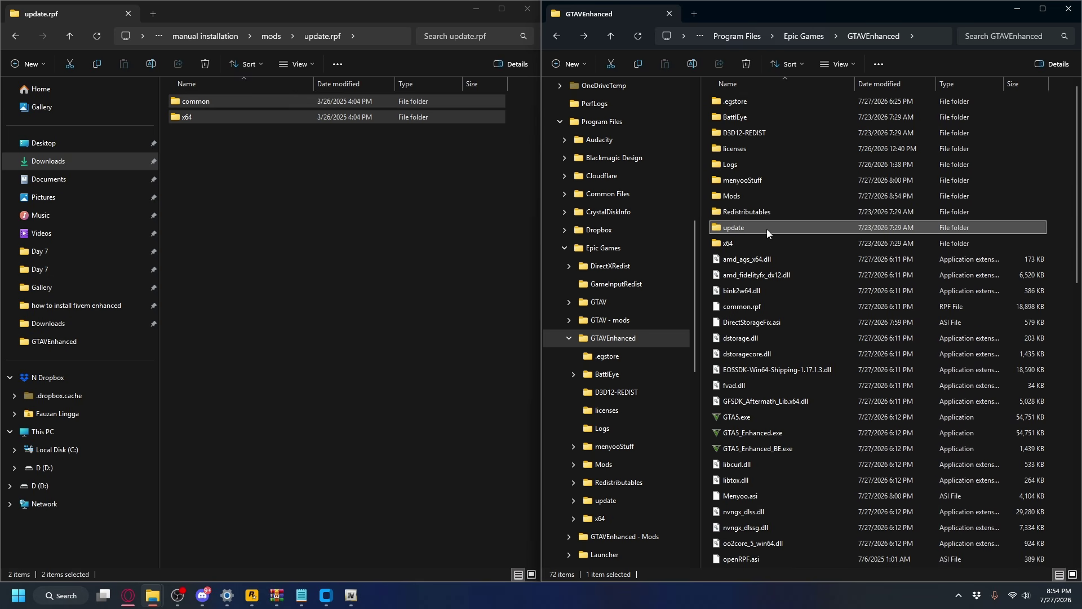
{"action": "double_click", "coordinate": [735, 234]}
{"action": "left_click", "coordinate": [740, 121]}
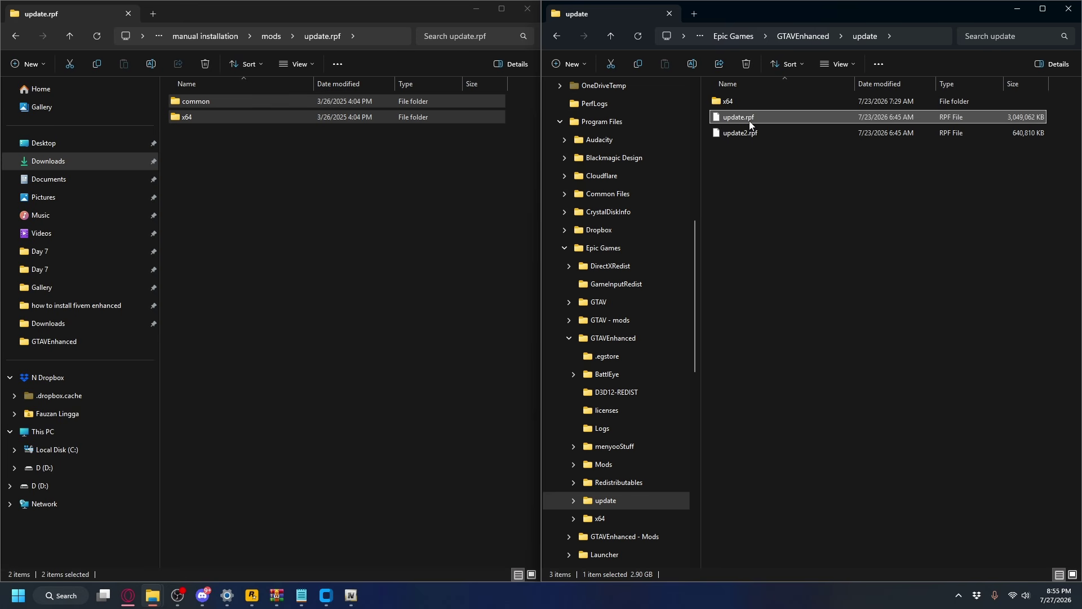
{"action": "right_click", "coordinate": [749, 120]}
{"action": "left_click", "coordinate": [807, 145]}
{"action": "key", "text": "alt+Left"}
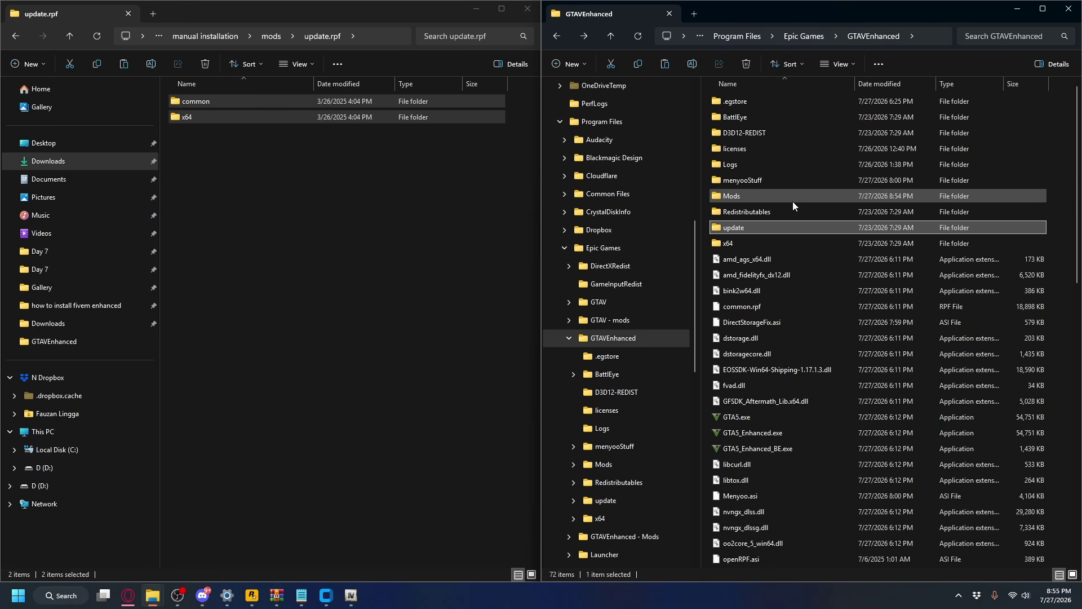
{"action": "left_click", "coordinate": [750, 198]}
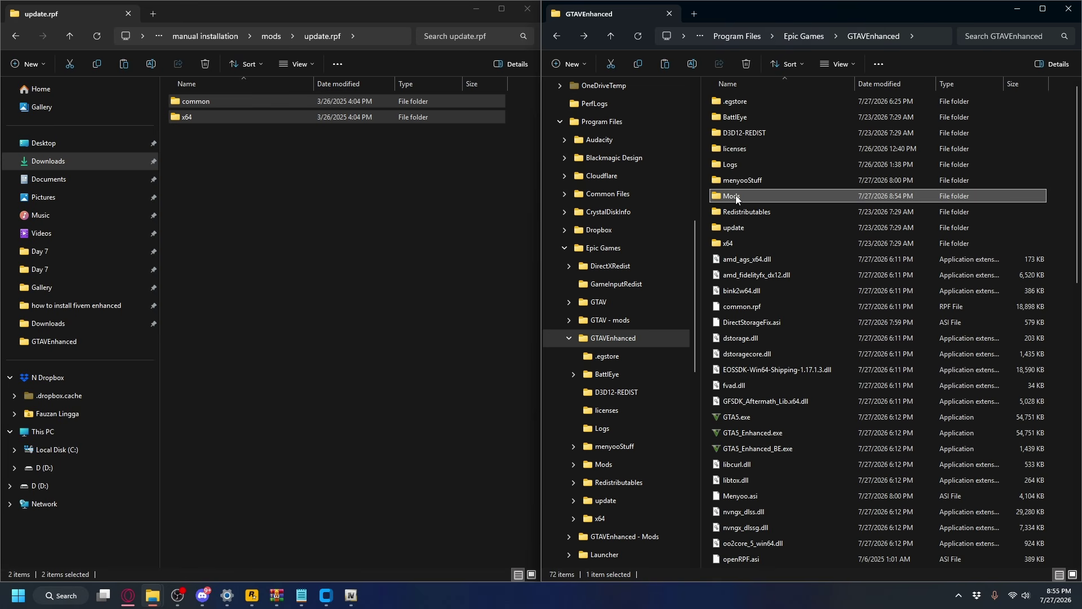
{"action": "double_click", "coordinate": [730, 199]}
{"action": "double_click", "coordinate": [733, 105]}
{"action": "right_click", "coordinate": [756, 153]}
{"action": "left_click", "coordinate": [772, 168]}
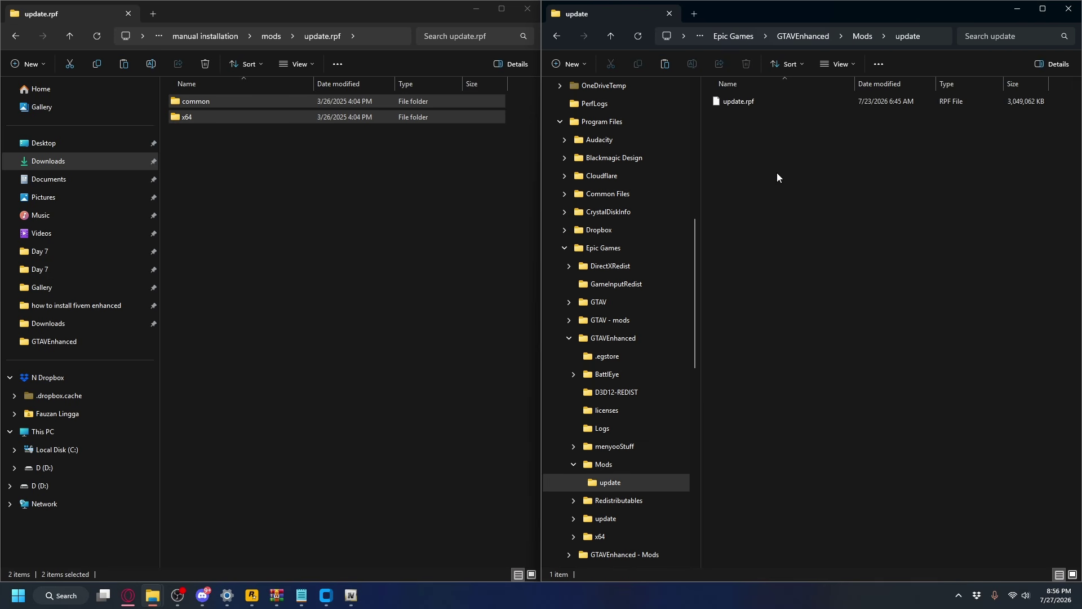
- Switch to OpenIV, open Mods\update\update.rpf and add VisualV's common and x64 folders to the archive
{"action": "left_click", "coordinate": [351, 596]}
{"action": "left_click", "coordinate": [450, 328]}
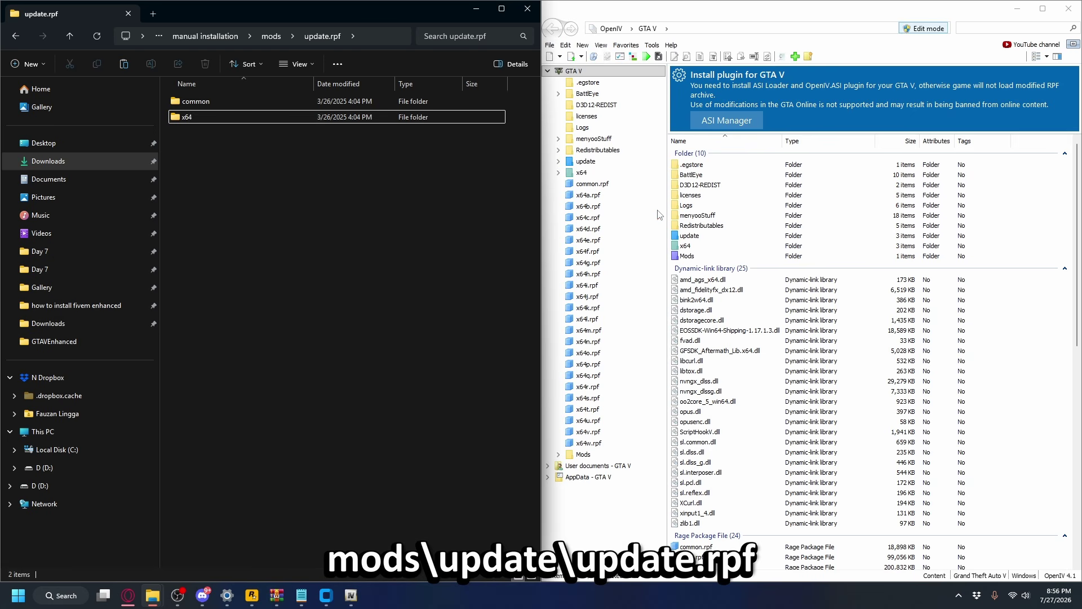
{"action": "double_click", "coordinate": [688, 256]}
{"action": "double_click", "coordinate": [691, 164]}
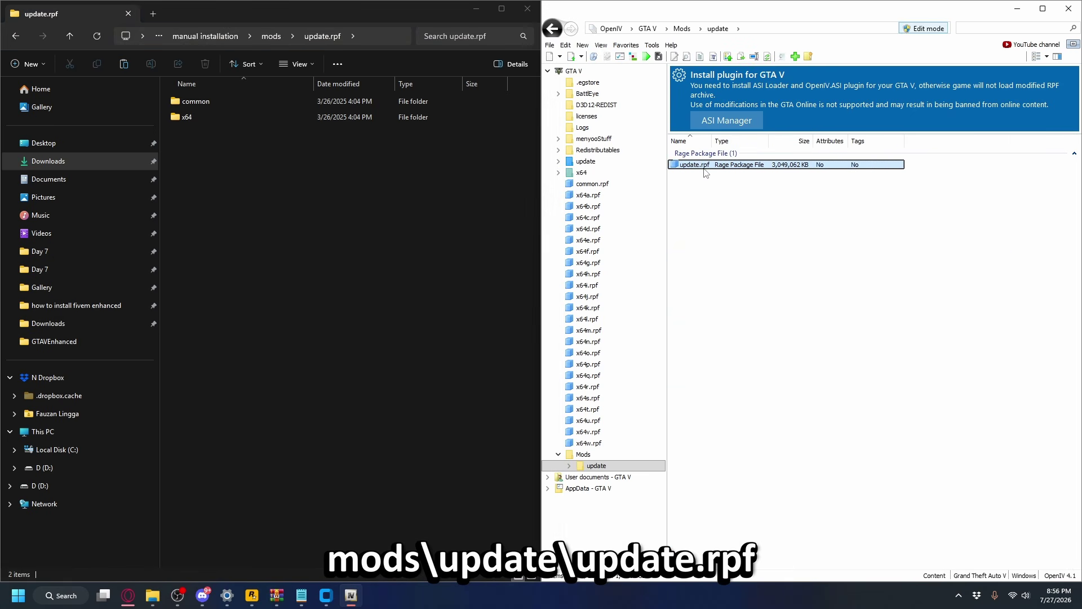
{"action": "double_click", "coordinate": [704, 166]}
{"action": "left_click_drag", "start_coordinate": [197, 129], "coordinate": [194, 105]}
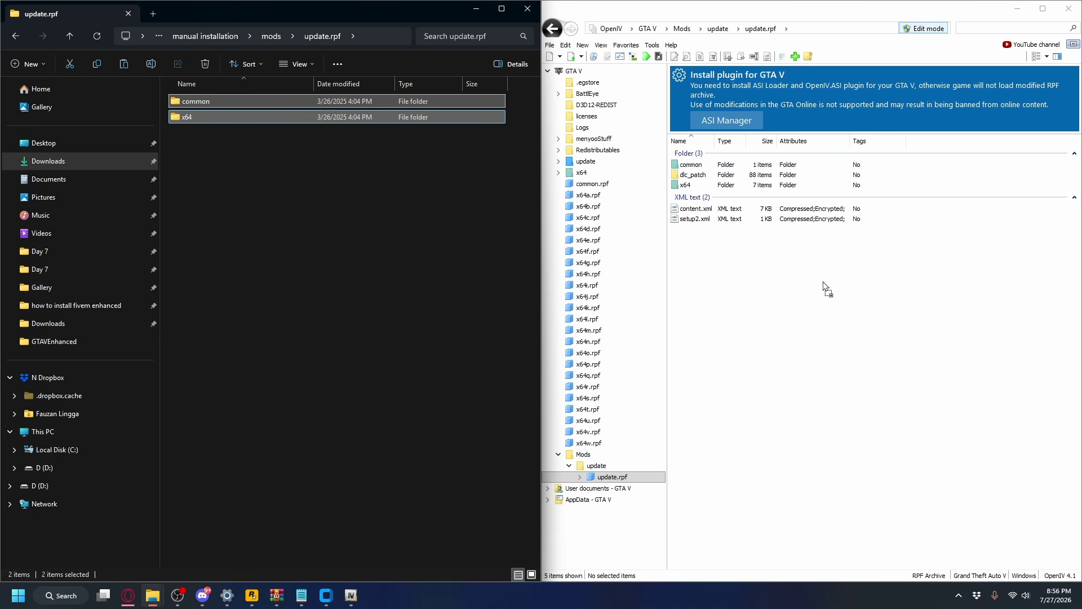
{"action": "left_click", "coordinate": [797, 283]}
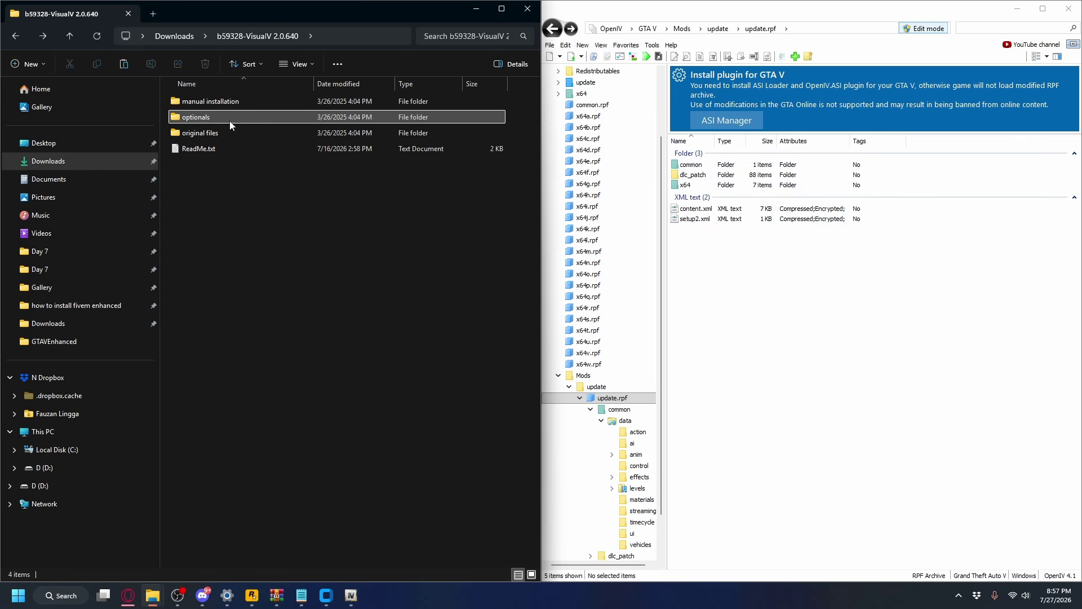
- Read installation.txt in VisualV's optionals\Removed grass dithering folder for where grassfix\dlc.rpf goes, and close it
{"action": "double_click", "coordinate": [229, 120]}
{"action": "double_click", "coordinate": [221, 120]}
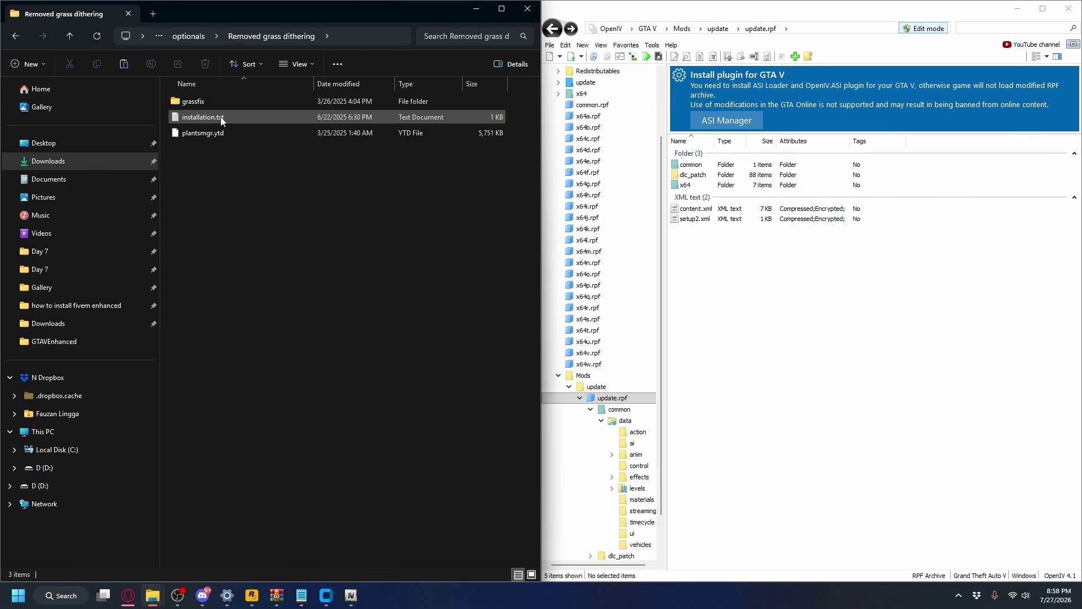
{"action": "left_click", "coordinate": [272, 122]}
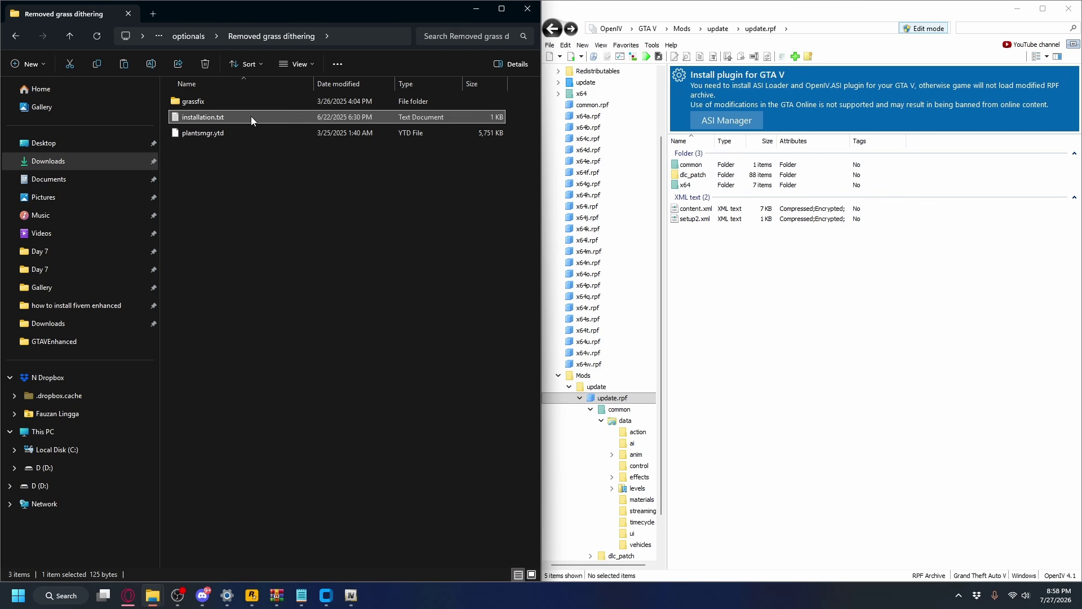
{"action": "double_click", "coordinate": [251, 116]}
{"action": "triple_click", "coordinate": [335, 199]}
{"action": "left_click", "coordinate": [335, 199]}
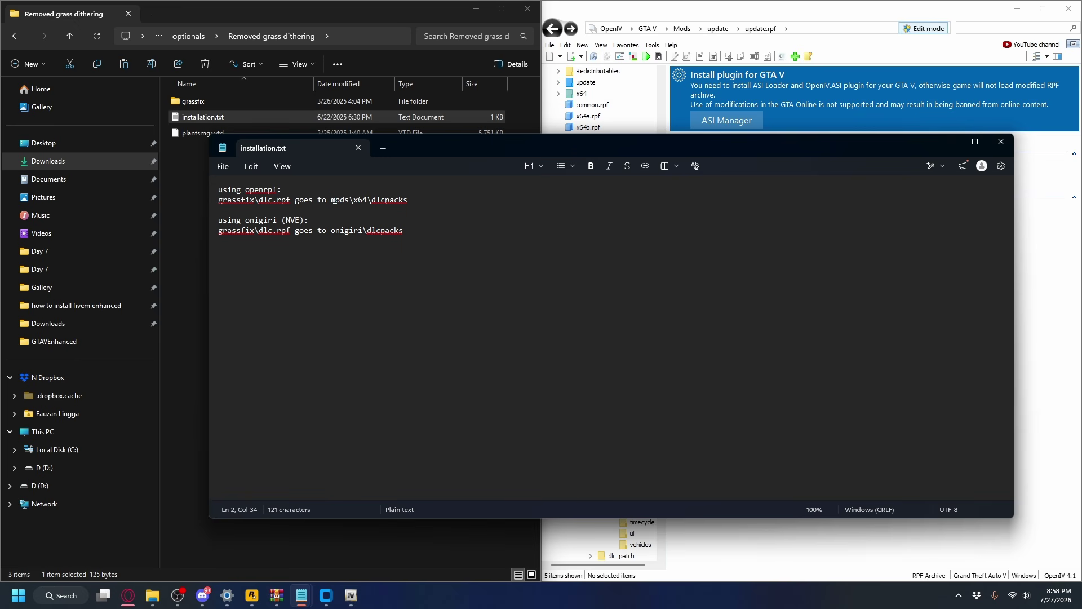
{"action": "left_click_drag", "start_coordinate": [332, 198], "coordinate": [410, 200]}
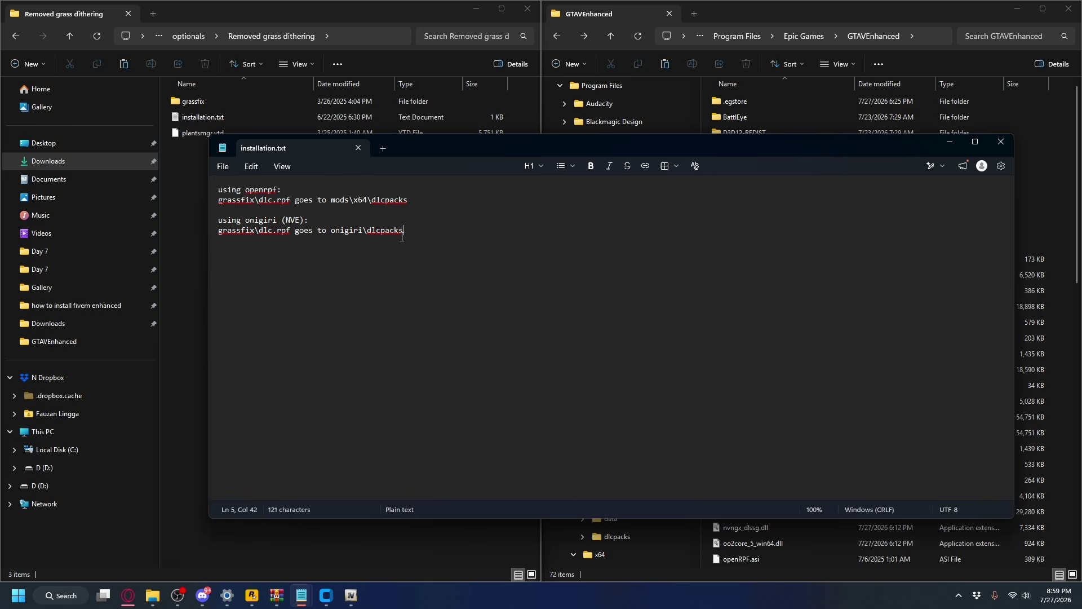
{"action": "left_click", "coordinate": [999, 143]}
{"action": "key", "text": "alt+Left"}
{"action": "left_click", "coordinate": [330, 231]}
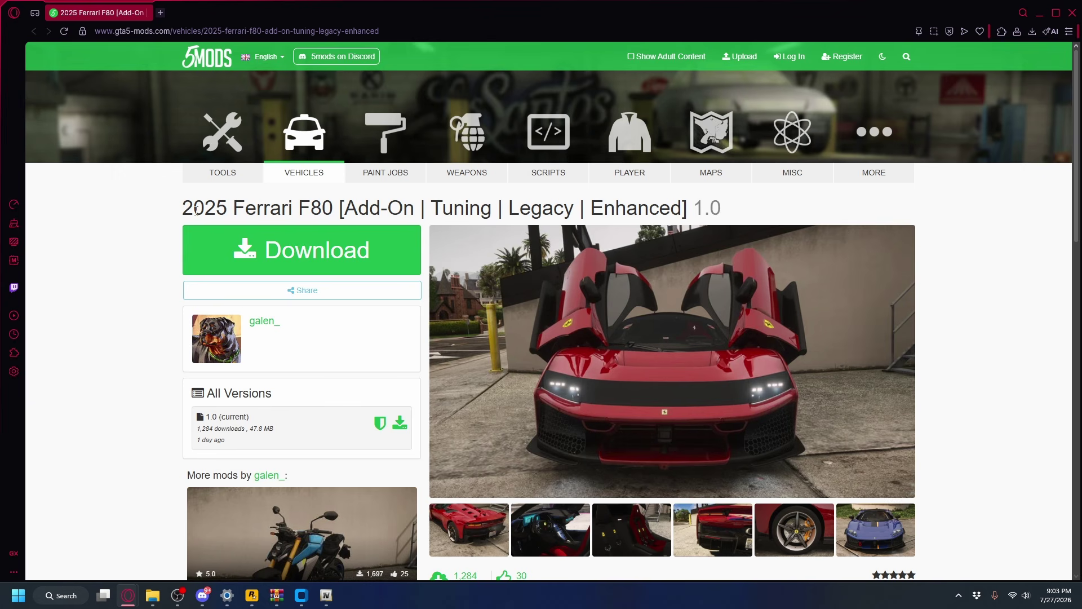
- Browse the GTA 5 vehicle mods listing in a separate tab, and close that tab
{"action": "left_click_drag", "start_coordinate": [592, 207], "coordinate": [684, 207]}
{"action": "left_click", "coordinate": [593, 207]}
{"action": "left_click", "coordinate": [130, 31]}
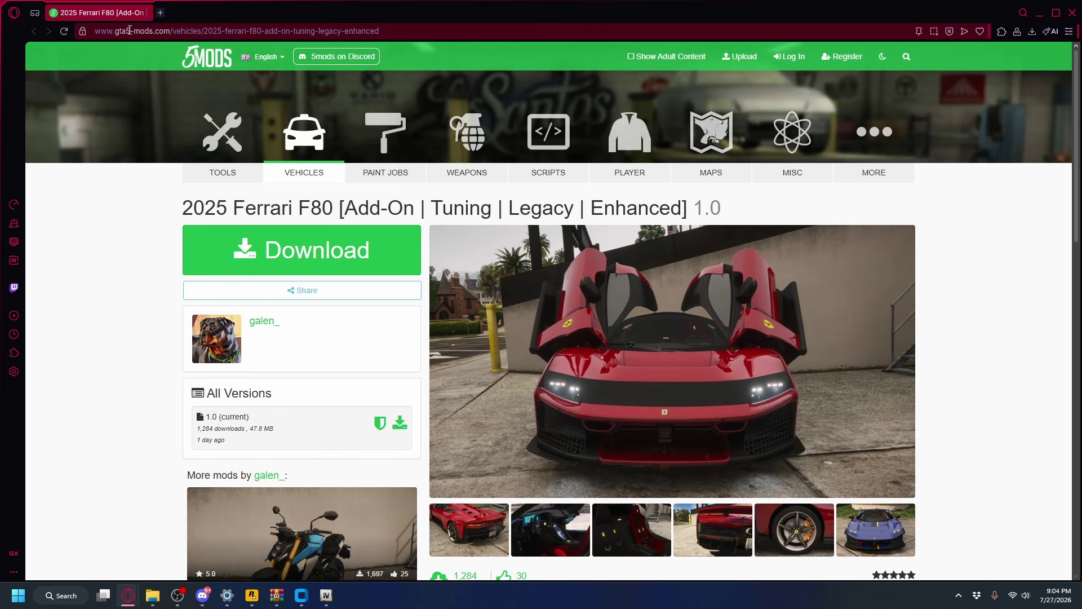
{"action": "right_click", "coordinate": [309, 142]}
{"action": "left_click", "coordinate": [330, 148]}
{"action": "scroll", "coordinate": [440, 183], "scroll_direction": "down", "scroll_amount": 8}
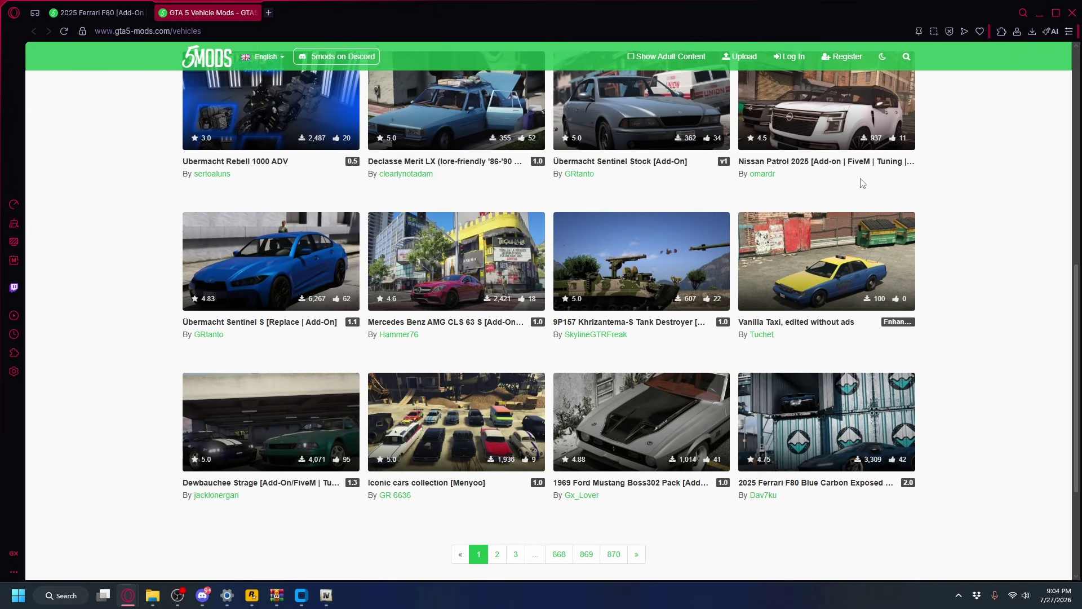
{"action": "scroll", "coordinate": [462, 303], "scroll_direction": "down", "scroll_amount": 2}
{"action": "key", "text": "ctrl+w"}
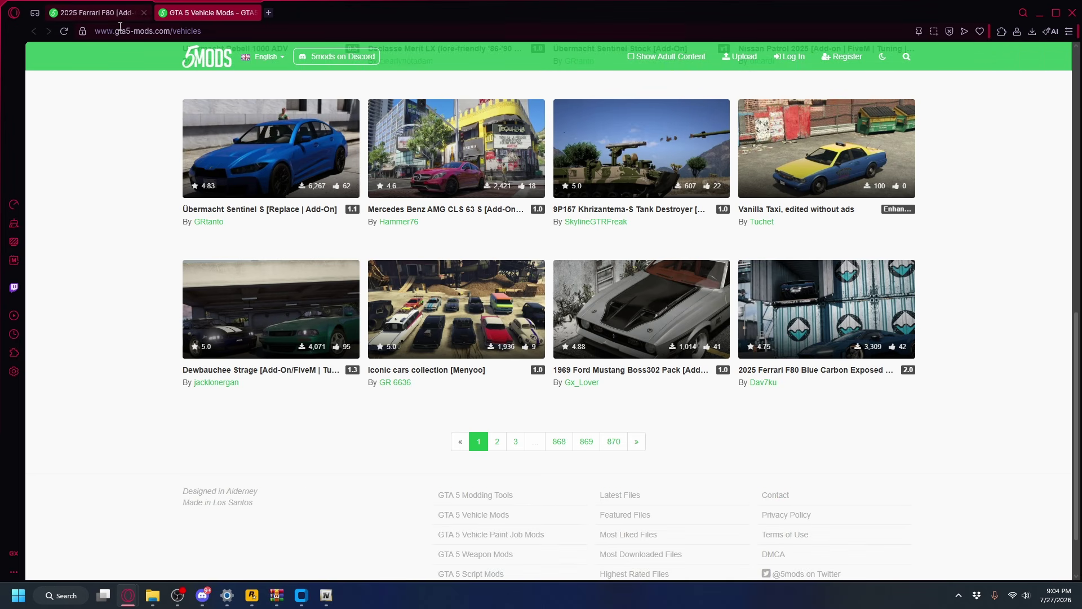
- Download the 2025 Ferrari F80 add-on and save fb4c06-2025 Ferrari F80.7z in the Downloads folder
{"action": "left_click", "coordinate": [283, 251]}
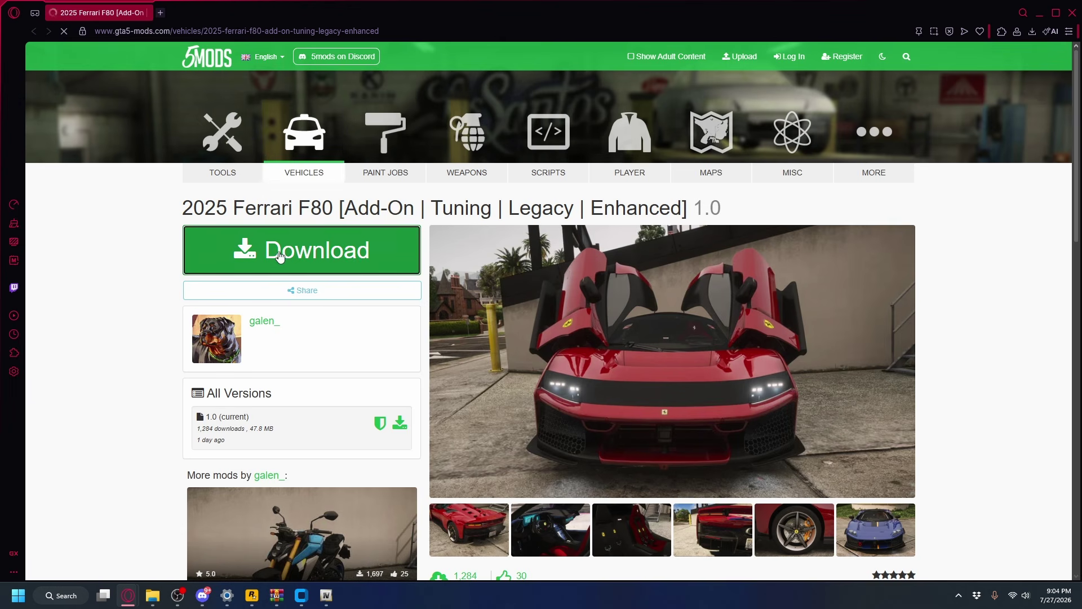
{"action": "left_click", "coordinate": [612, 273]}
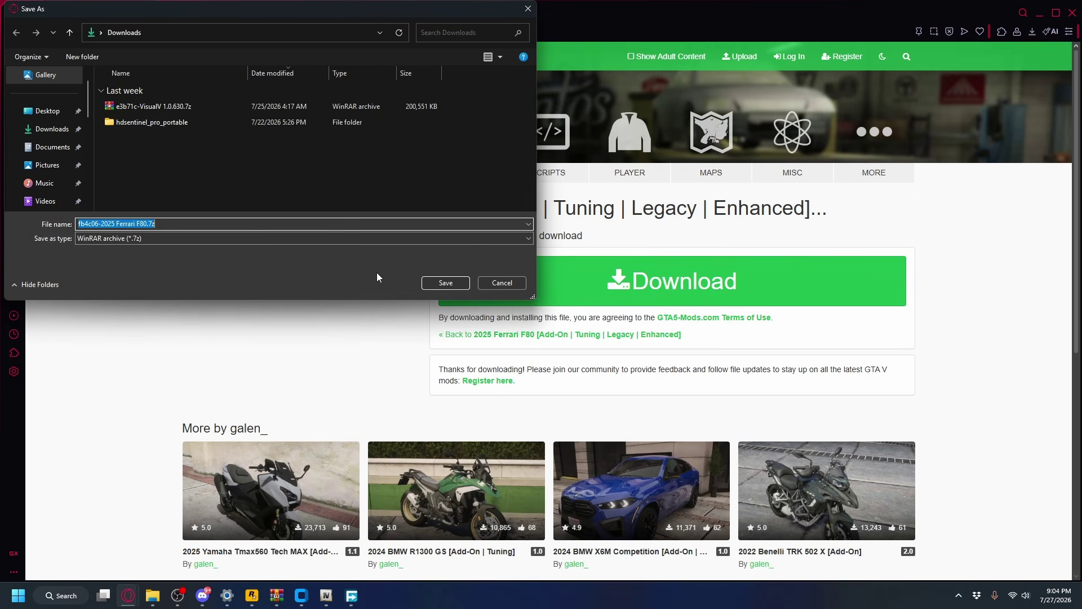
{"action": "left_click", "coordinate": [445, 280]}
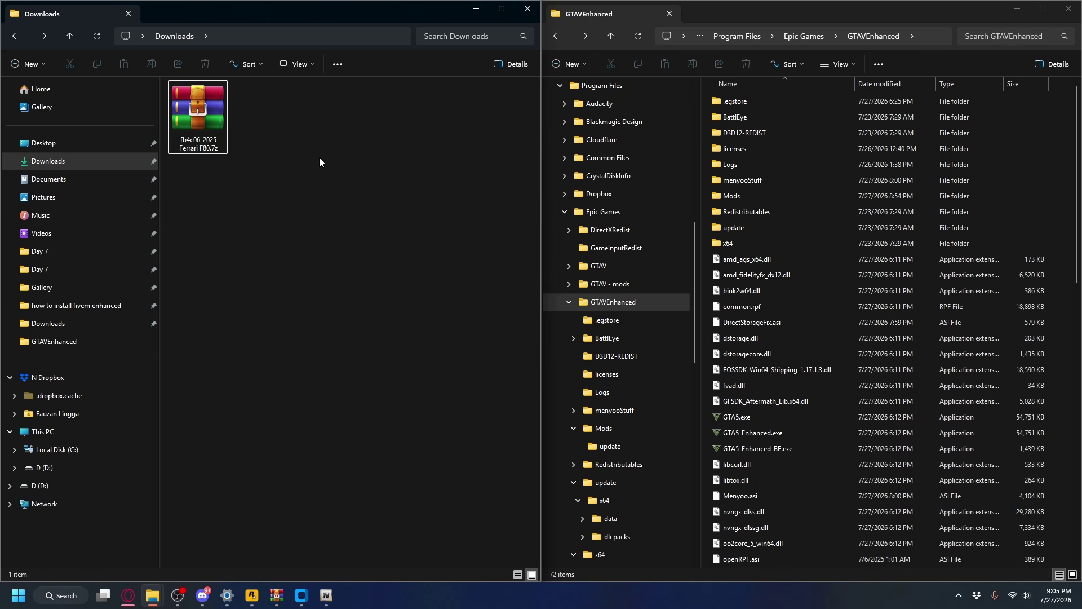
- Extract fb4c06-2025 Ferrari F80.7z into a folder of the same name in Downloads
{"action": "left_click", "coordinate": [198, 121]}
{"action": "left_click", "coordinate": [770, 15]}
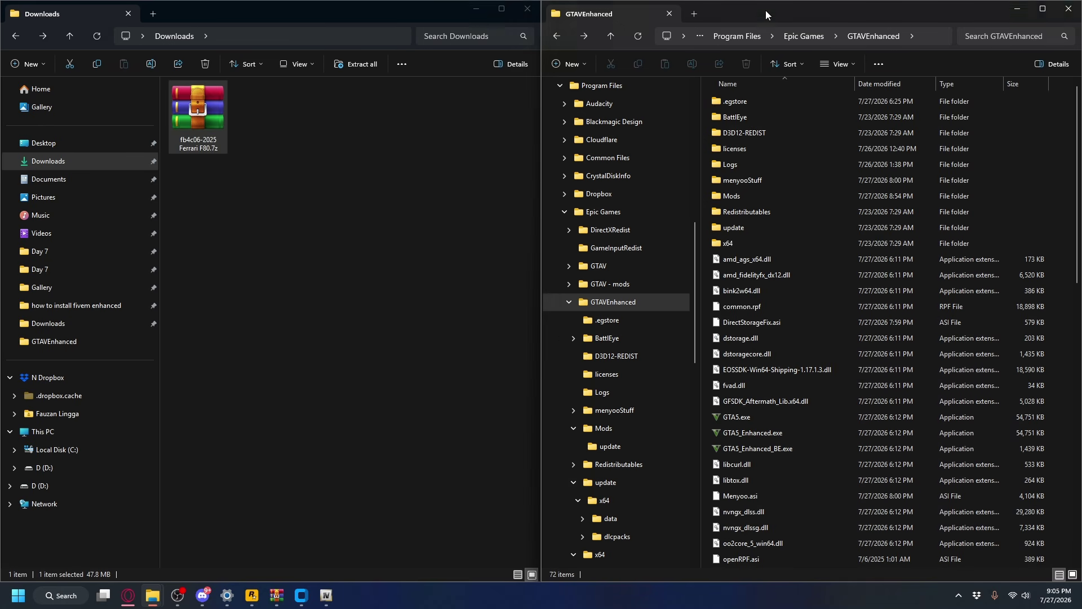
{"action": "left_click", "coordinate": [325, 595]}
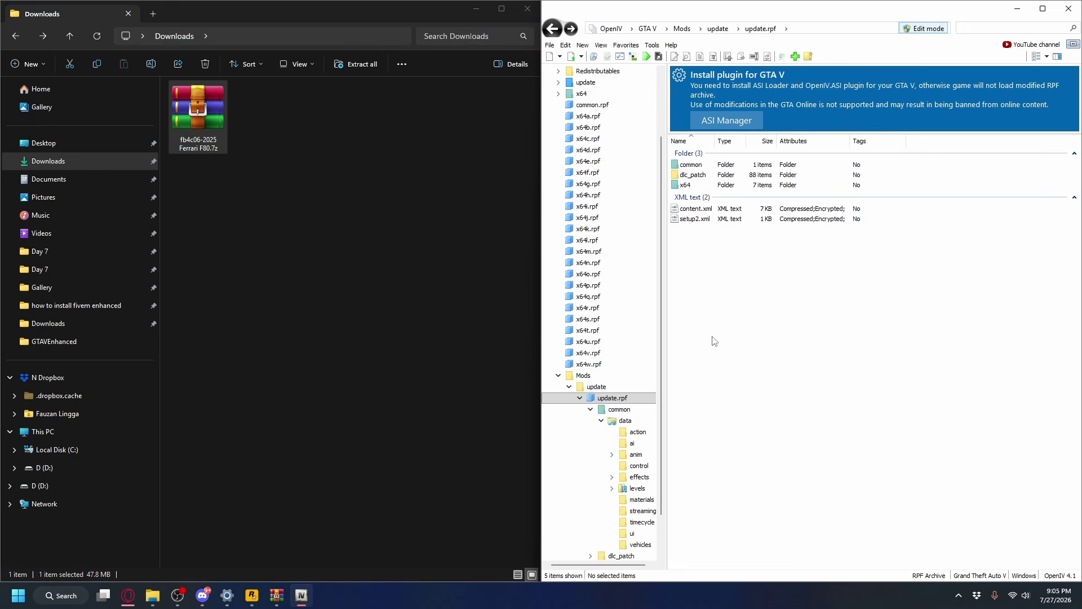
{"action": "left_click", "coordinate": [1018, 8]}
{"action": "left_click", "coordinate": [207, 124]}
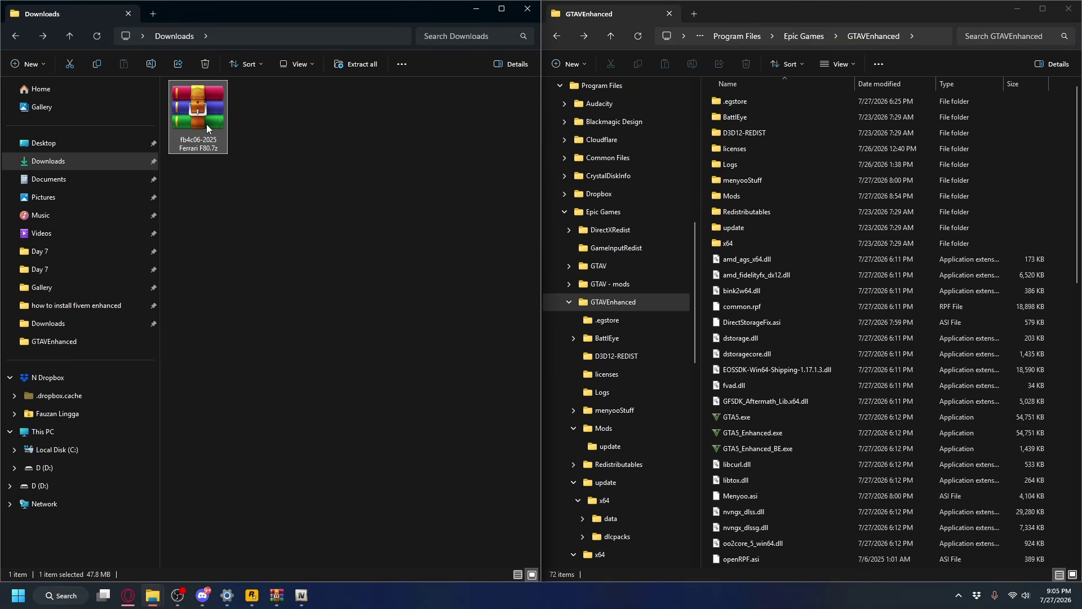
{"action": "right_click", "coordinate": [206, 124]}
{"action": "left_click", "coordinate": [267, 243]}
{"action": "left_click", "coordinate": [643, 404]}
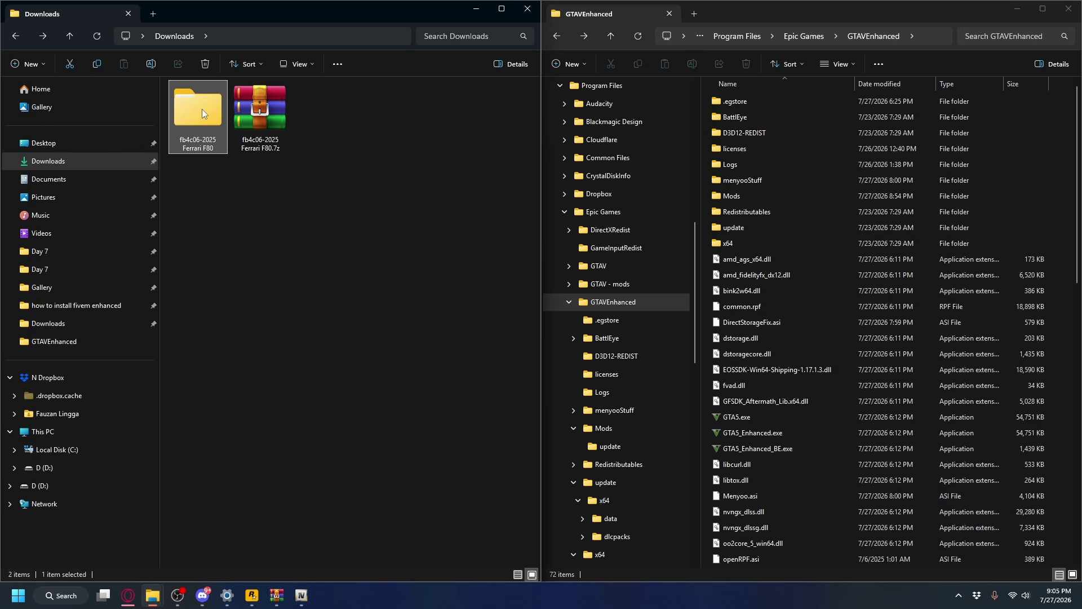
- Open the Enhanced folder inside the extracted fb4c06-2025 Ferrari F80 folder
{"action": "double_click", "coordinate": [202, 109]}
{"action": "left_click", "coordinate": [208, 102]}
{"action": "double_click", "coordinate": [209, 103]}
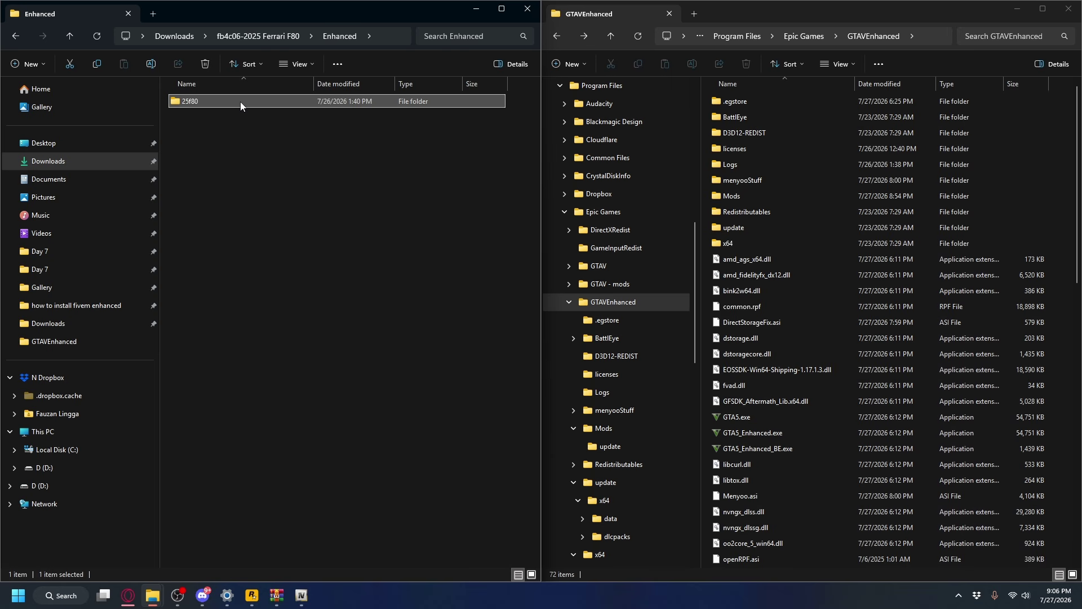
{"action": "left_click", "coordinate": [211, 179]}
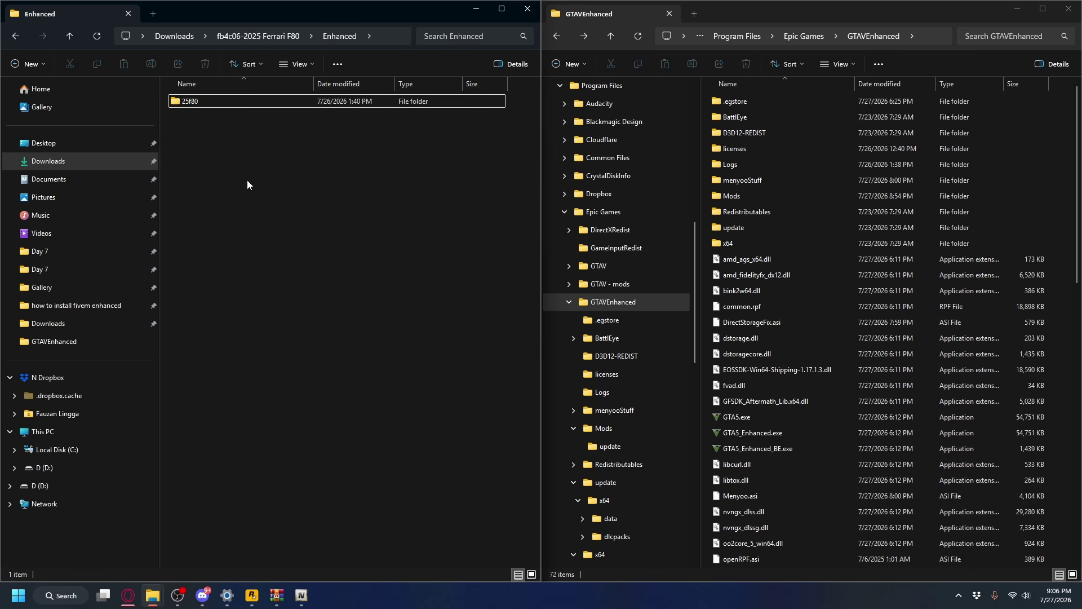
- Switch to the browser and read the Ferrari F80 installation instructions for the car folder's destination path, and minimize the browser
{"action": "key", "text": "alt+Tab"}
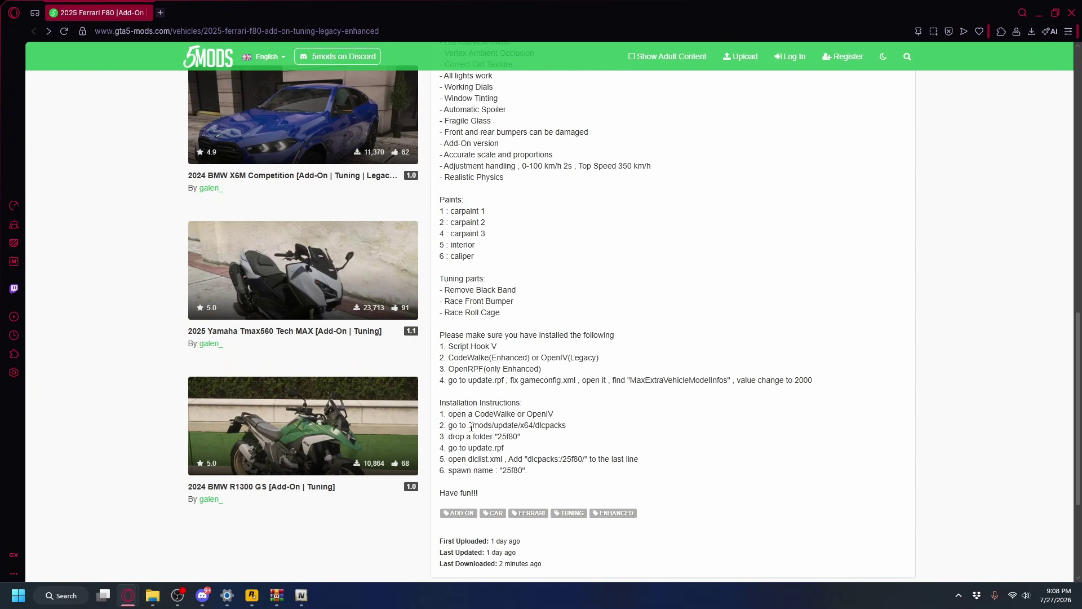
{"action": "left_click_drag", "start_coordinate": [471, 427], "coordinate": [574, 432]}
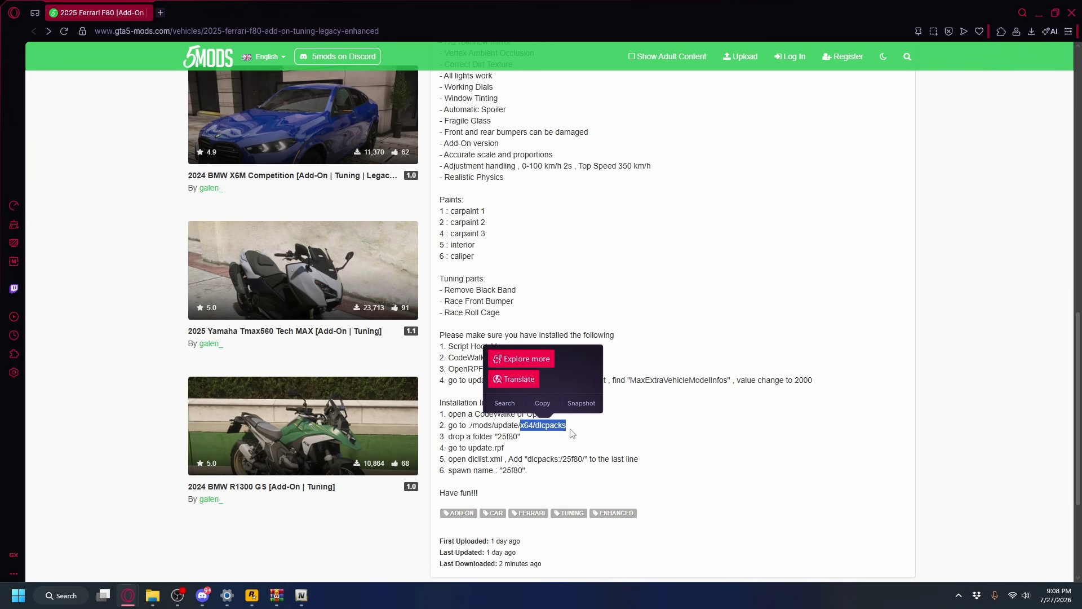
{"action": "left_click", "coordinate": [1038, 8]}
{"action": "left_click", "coordinate": [1037, 5]}
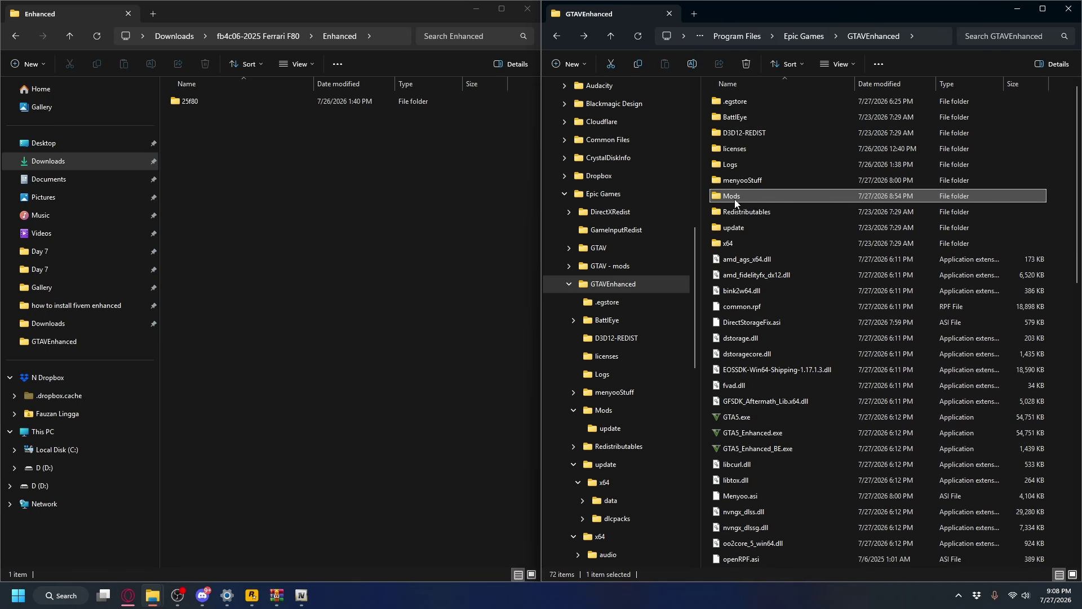
- Create a folder named x64 inside GTAVEnhanced\Mods\update
{"action": "double_click", "coordinate": [763, 196]}
{"action": "double_click", "coordinate": [732, 102]}
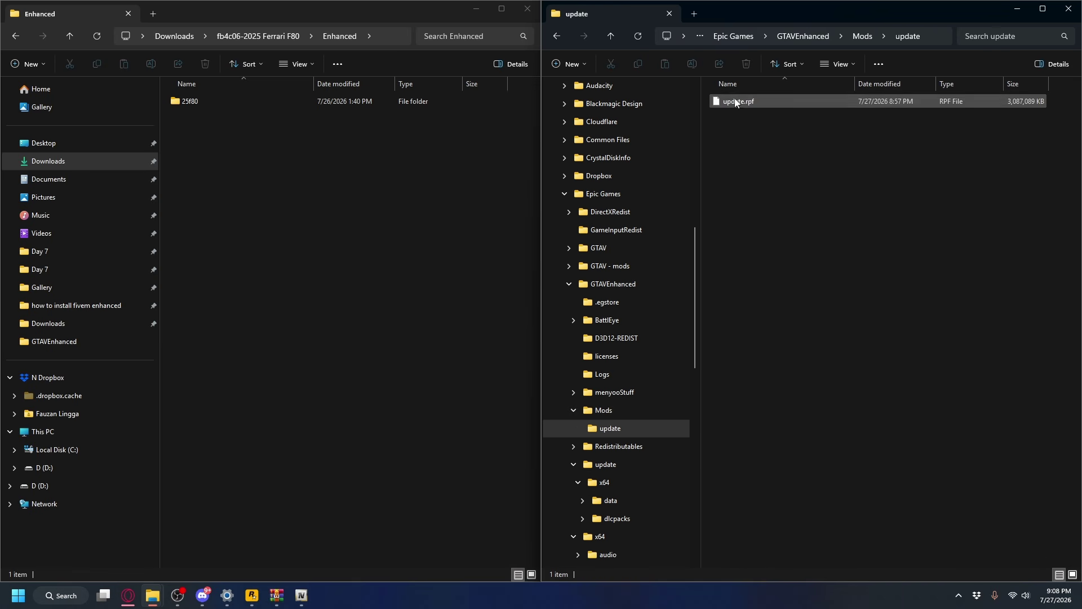
{"action": "key", "text": "ctrl+shift+n"}
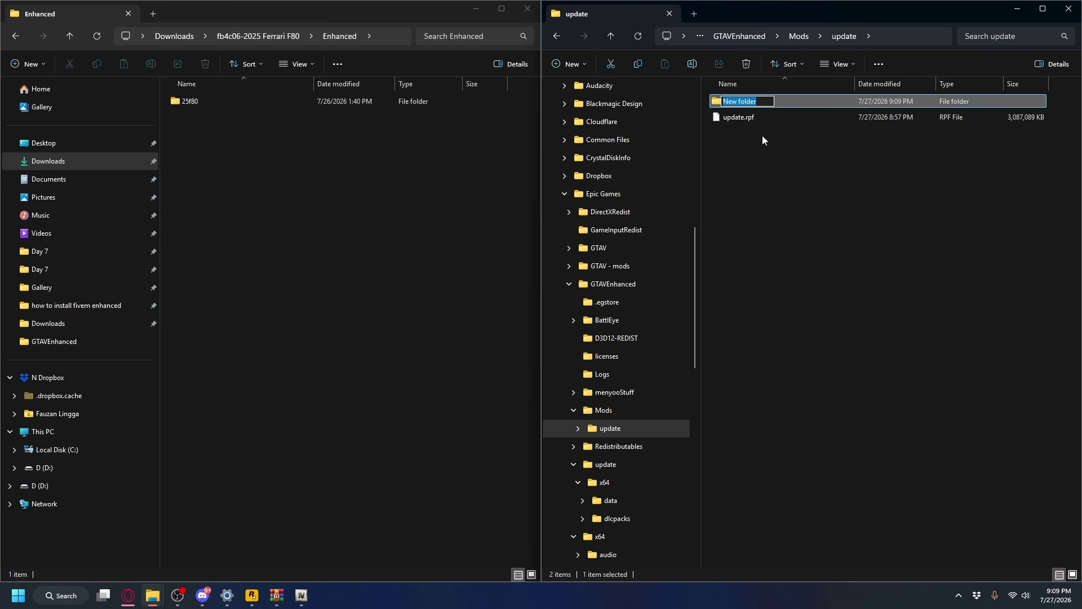
{"action": "type", "text": "x64"}
{"action": "key", "text": "Return"}
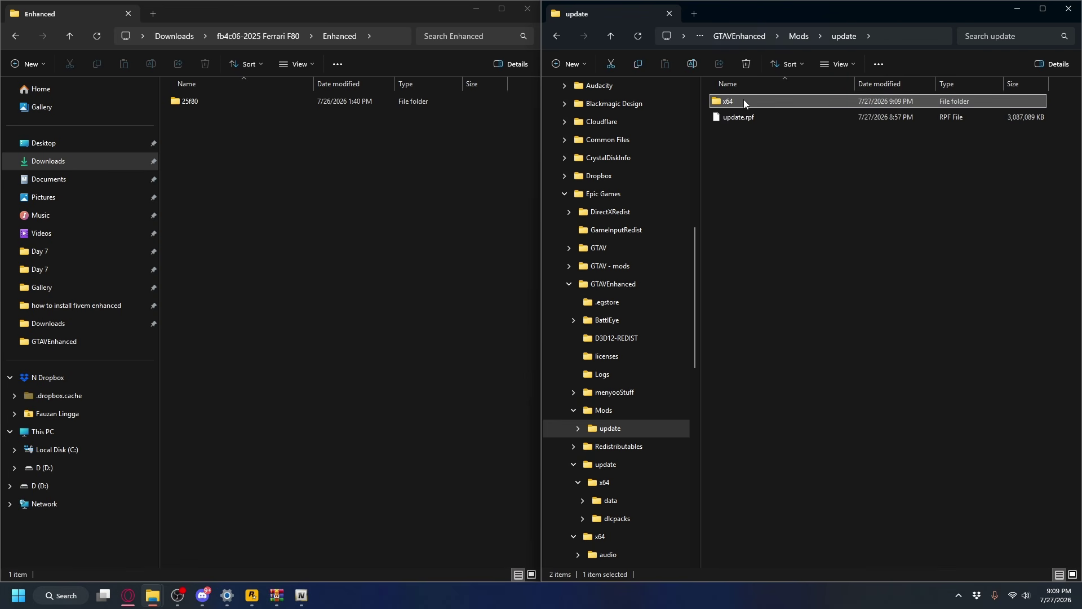
- Create a folder named dlcpacks inside the new Mods\update\x64 folder
{"action": "double_click", "coordinate": [744, 100]}
{"action": "right_click", "coordinate": [784, 170]}
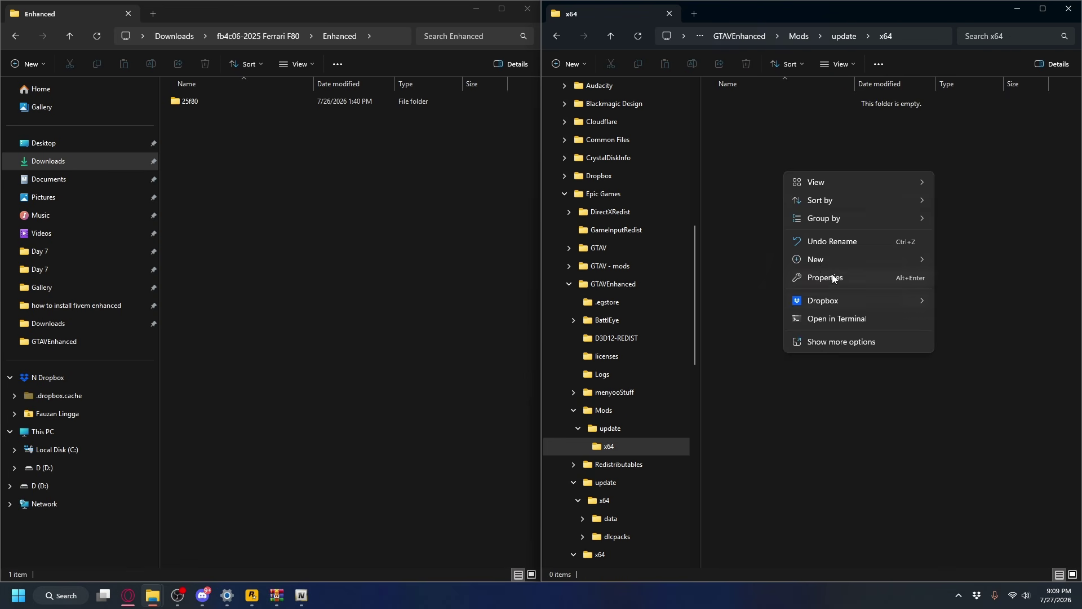
{"action": "mouse_move", "coordinate": [834, 260]}
{"action": "left_click", "coordinate": [965, 261]}
{"action": "type", "text": "dlcpacks"}
{"action": "key", "text": "Return"}
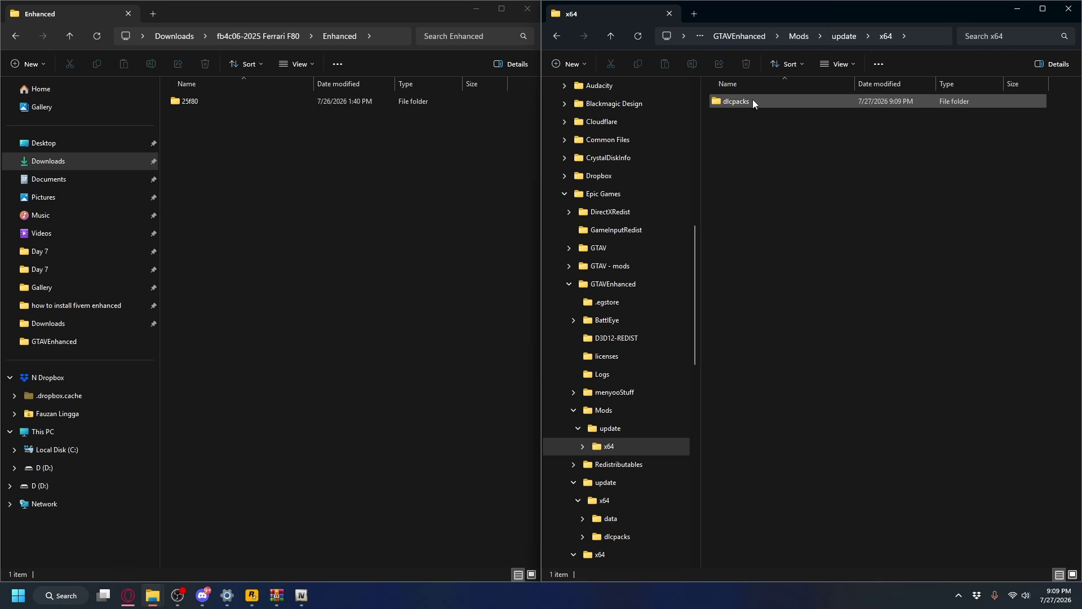
- Switch to OpenIV and add the 25f80 folder from the extracted Enhanced folder to Mods\update\x64\dlcpacks
{"action": "left_click", "coordinate": [302, 596]}
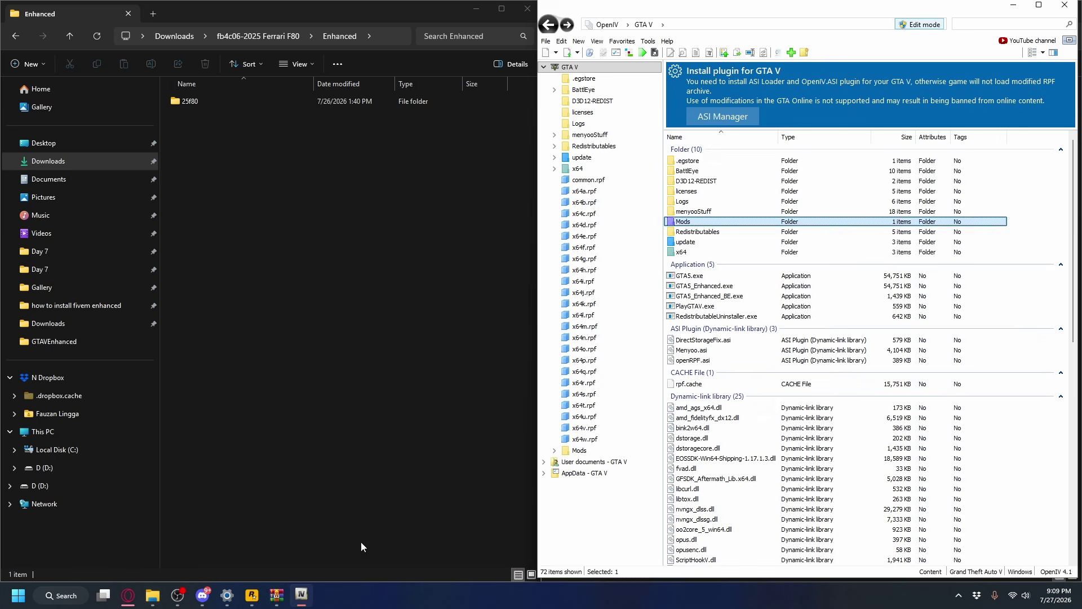
{"action": "double_click", "coordinate": [686, 222]}
{"action": "double_click", "coordinate": [700, 160]}
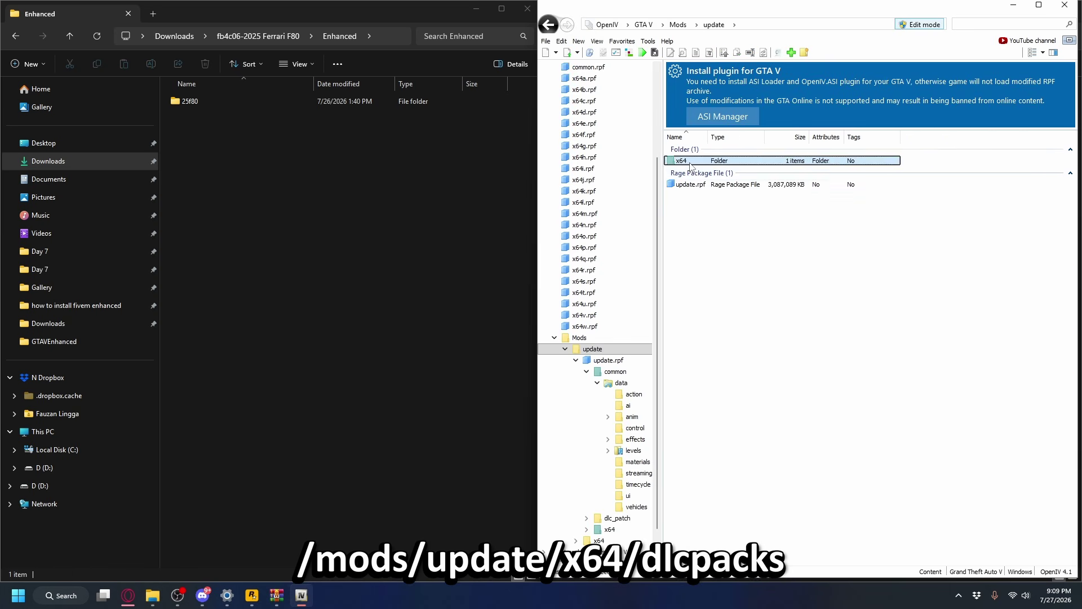
{"action": "double_click", "coordinate": [697, 161]}
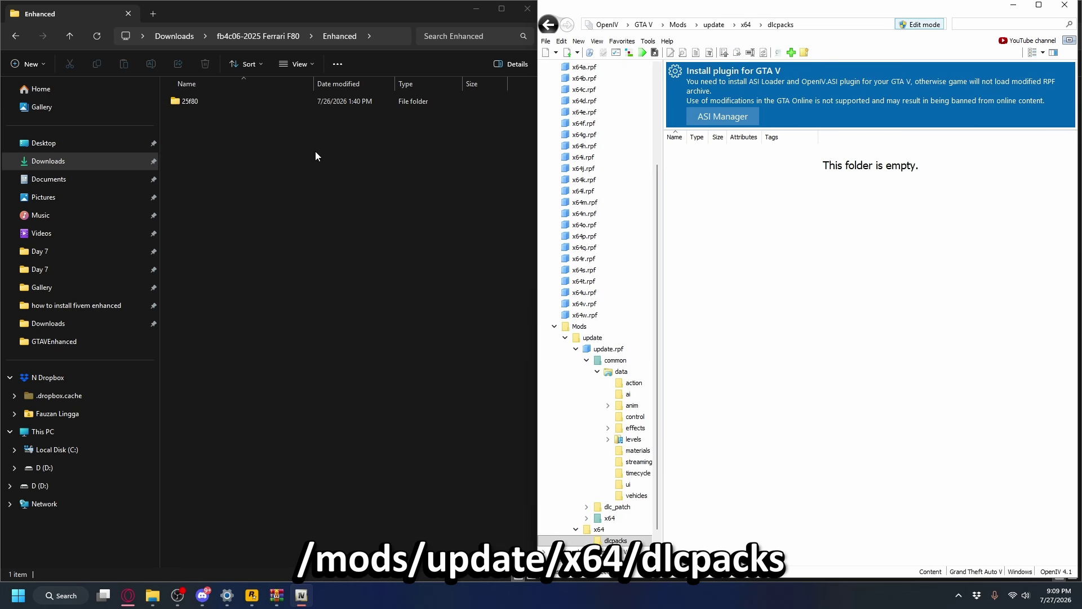
{"action": "left_click", "coordinate": [211, 103]}
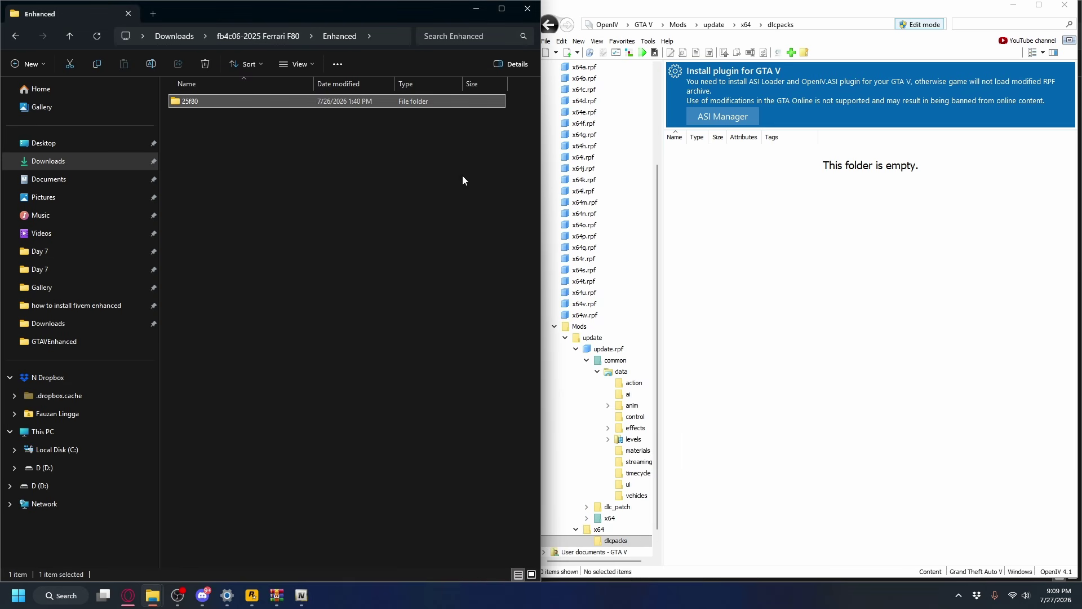
{"action": "left_click_drag", "start_coordinate": [191, 104], "coordinate": [897, 258]}
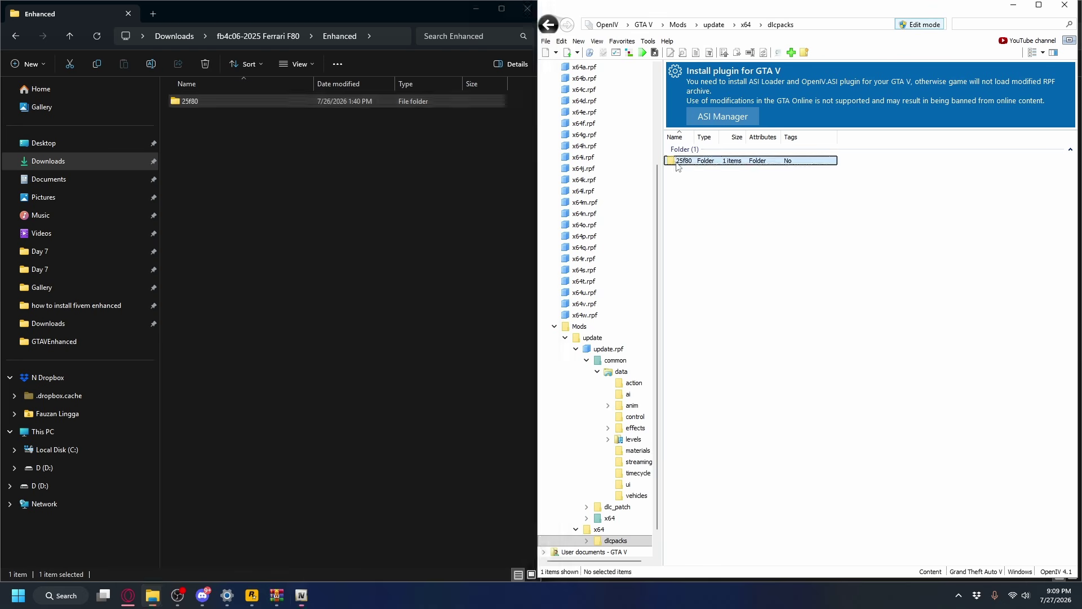
{"action": "left_click", "coordinate": [749, 211]}
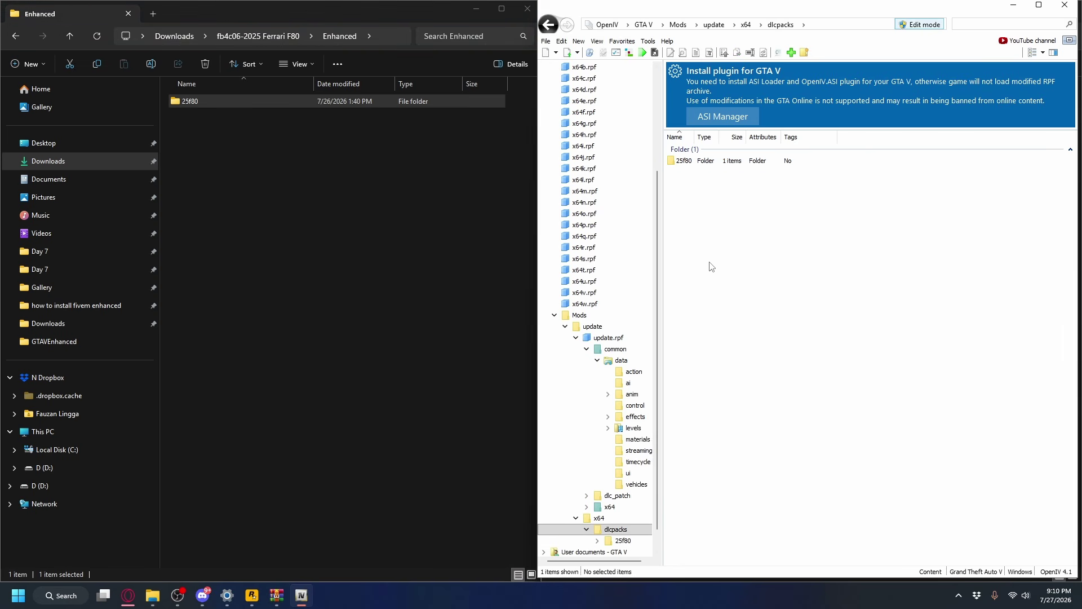
- Open dlclist.xml from Mods\update\update.rpf\common\data for editing
{"action": "left_click", "coordinate": [577, 327]}
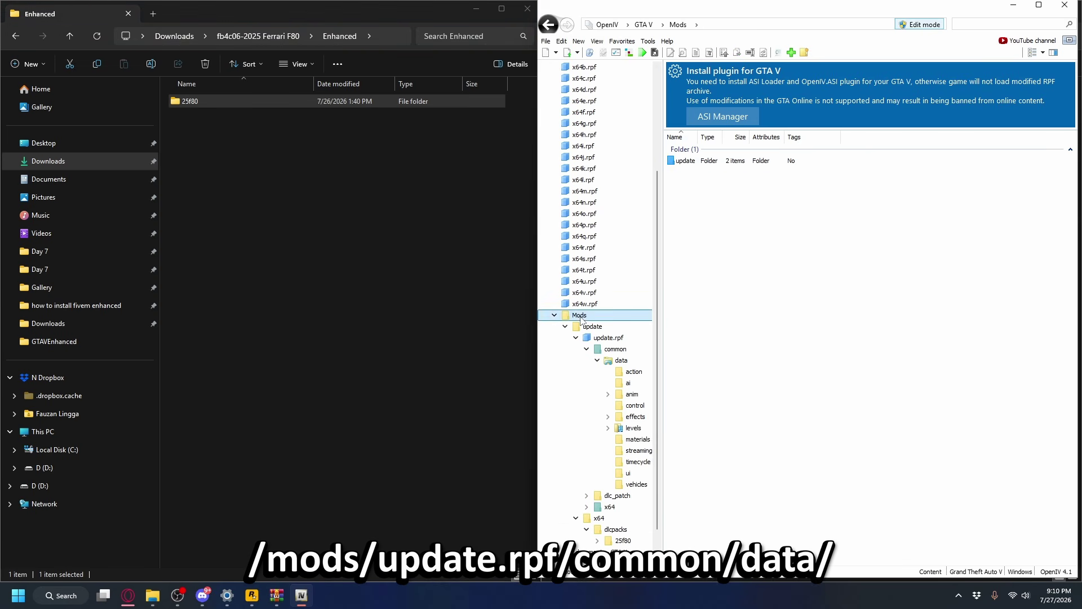
{"action": "left_click", "coordinate": [687, 162]}
{"action": "double_click", "coordinate": [686, 162]}
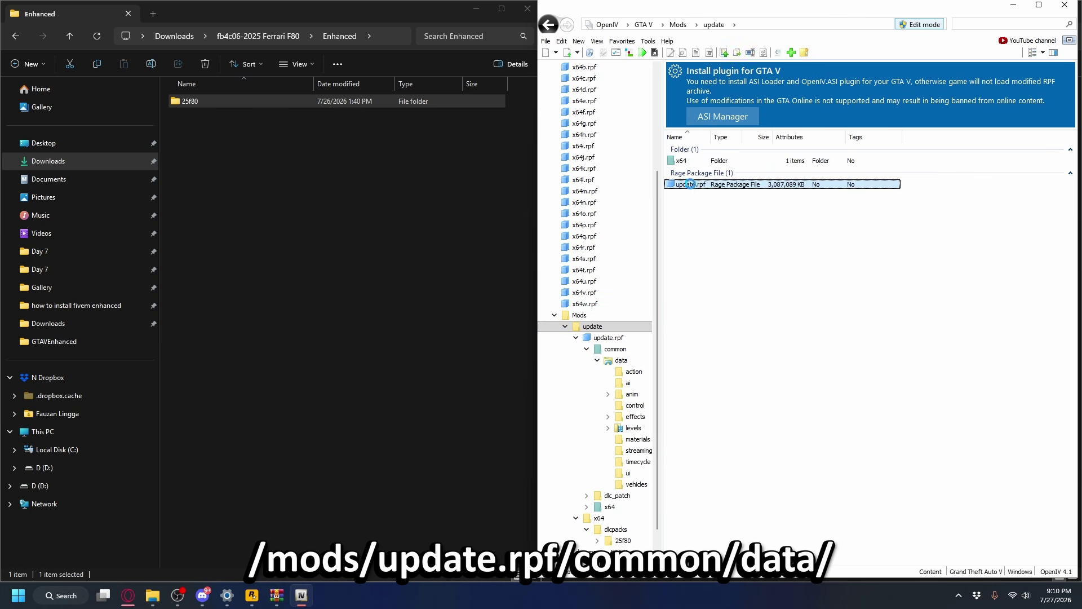
{"action": "double_click", "coordinate": [687, 162]}
{"action": "double_click", "coordinate": [690, 162]}
{"action": "double_click", "coordinate": [693, 163]}
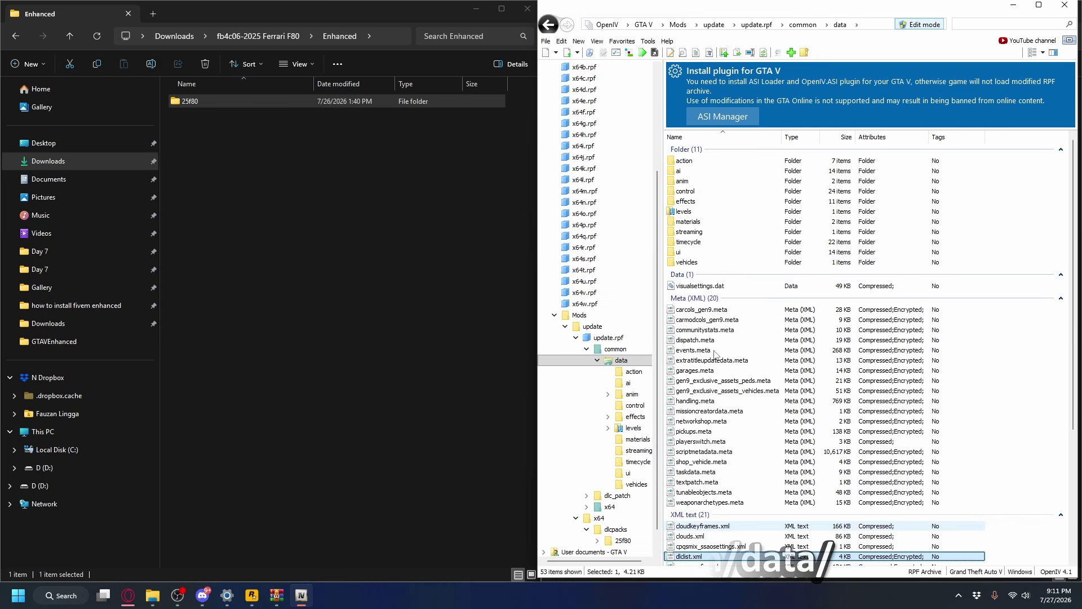
{"action": "scroll", "coordinate": [685, 338], "scroll_direction": "down", "scroll_amount": 5}
{"action": "left_click", "coordinate": [681, 374]}
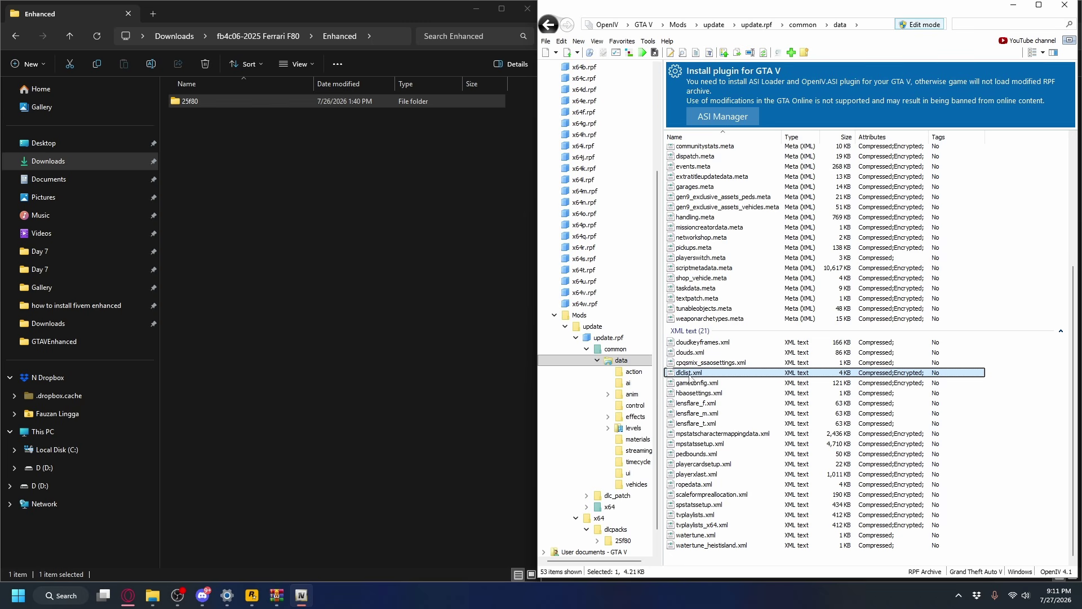
{"action": "right_click", "coordinate": [690, 378]}
{"action": "left_click", "coordinate": [747, 397]}
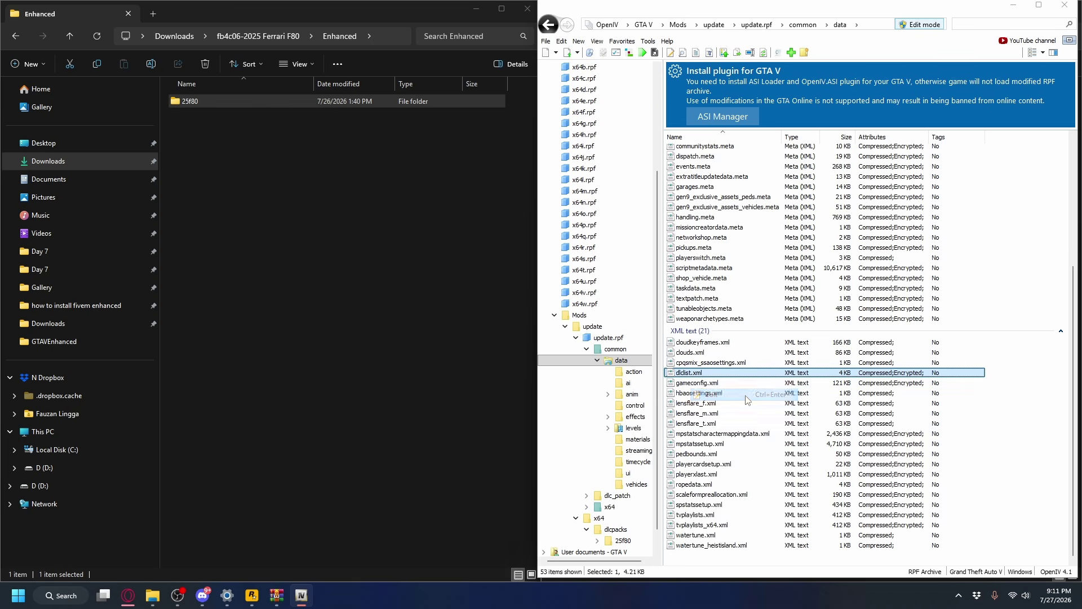
- Duplicate the last dlcpacks item, patch2026_01, onto a new line directly below it in dlclist.xml
{"action": "scroll", "coordinate": [790, 253], "scroll_direction": "down", "scroll_amount": 10}
{"action": "left_click_drag", "start_coordinate": [784, 364], "coordinate": [636, 365]}
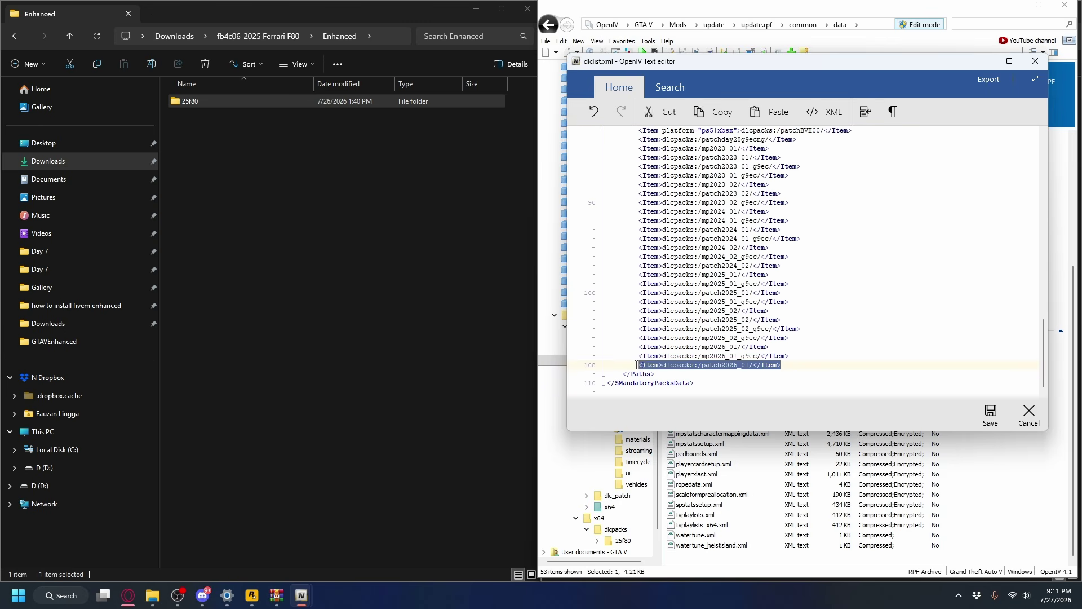
{"action": "right_click", "coordinate": [690, 368]}
{"action": "left_click", "coordinate": [705, 389]}
{"action": "left_click", "coordinate": [789, 366]}
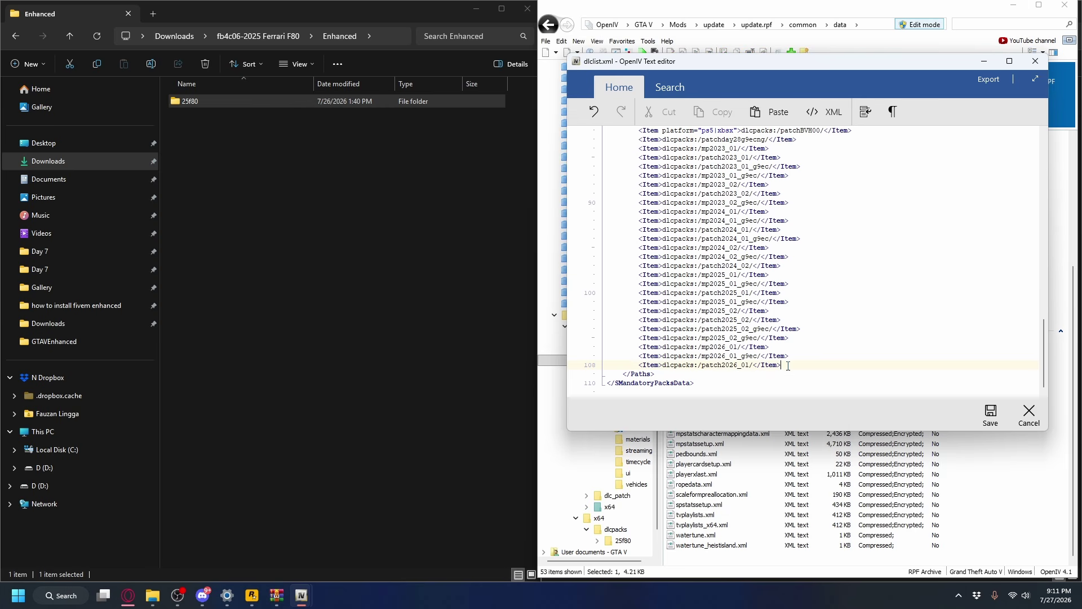
{"action": "key", "text": "Return"}
{"action": "right_click", "coordinate": [659, 373]}
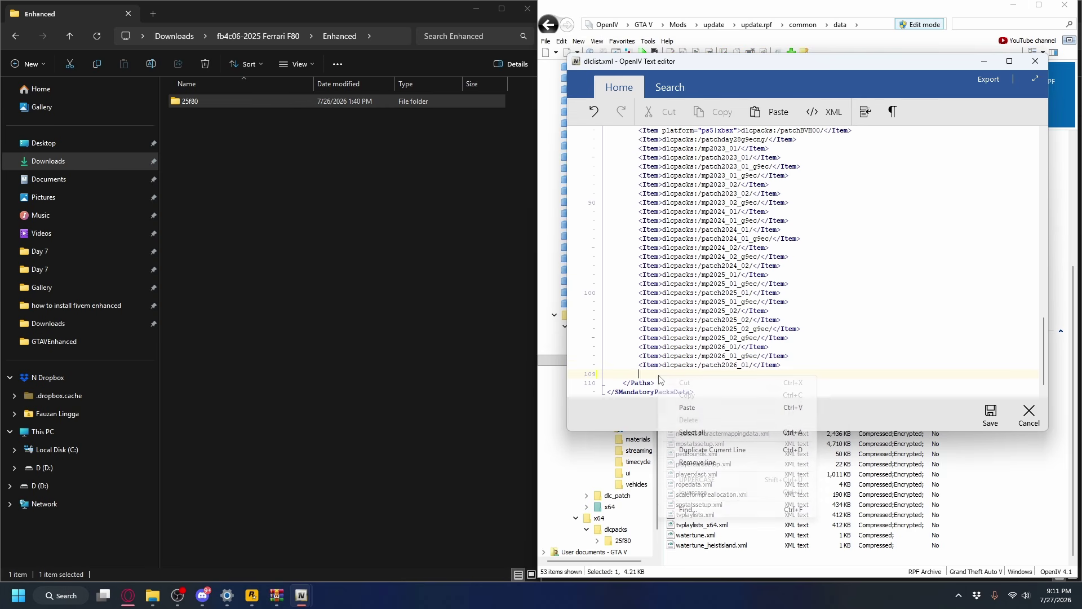
{"action": "left_click", "coordinate": [696, 410]}
- Replace patch2026_01 in the duplicated line with the folder name 25f80, copied from the Enhanced folder, and save dlclist.xml
{"action": "double_click", "coordinate": [702, 377]}
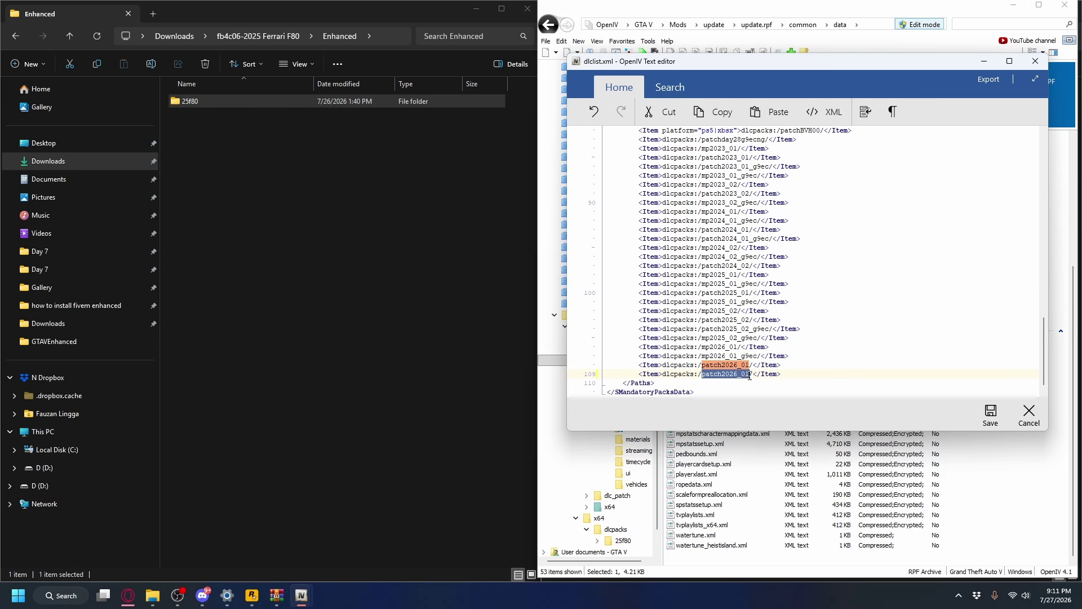
{"action": "left_click", "coordinate": [209, 101]}
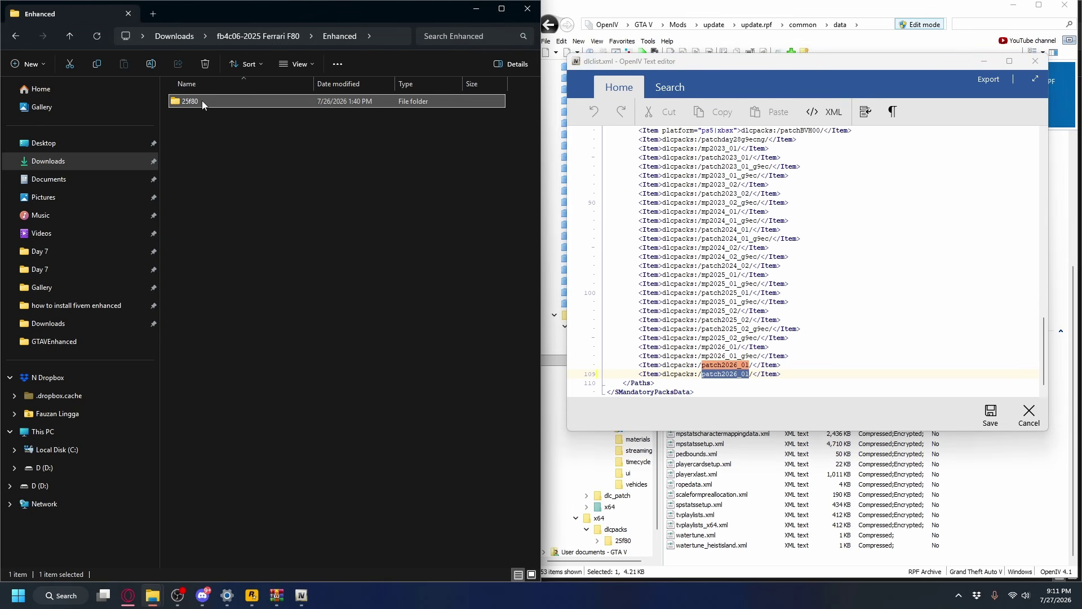
{"action": "right_click", "coordinate": [202, 100]}
{"action": "left_click", "coordinate": [294, 117]}
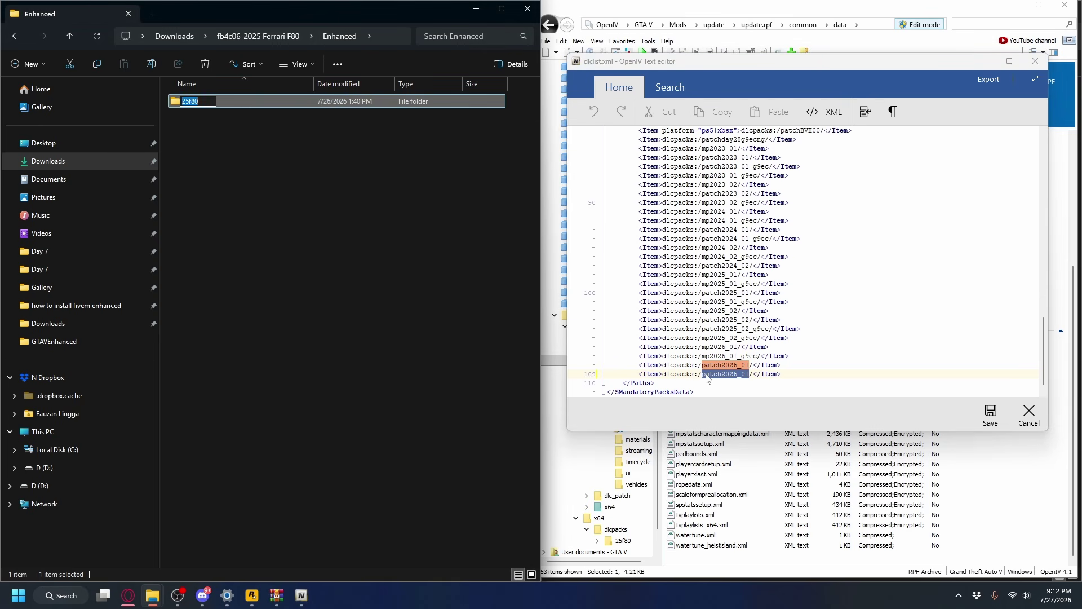
{"action": "right_click", "coordinate": [708, 376]}
{"action": "left_click", "coordinate": [741, 411]}
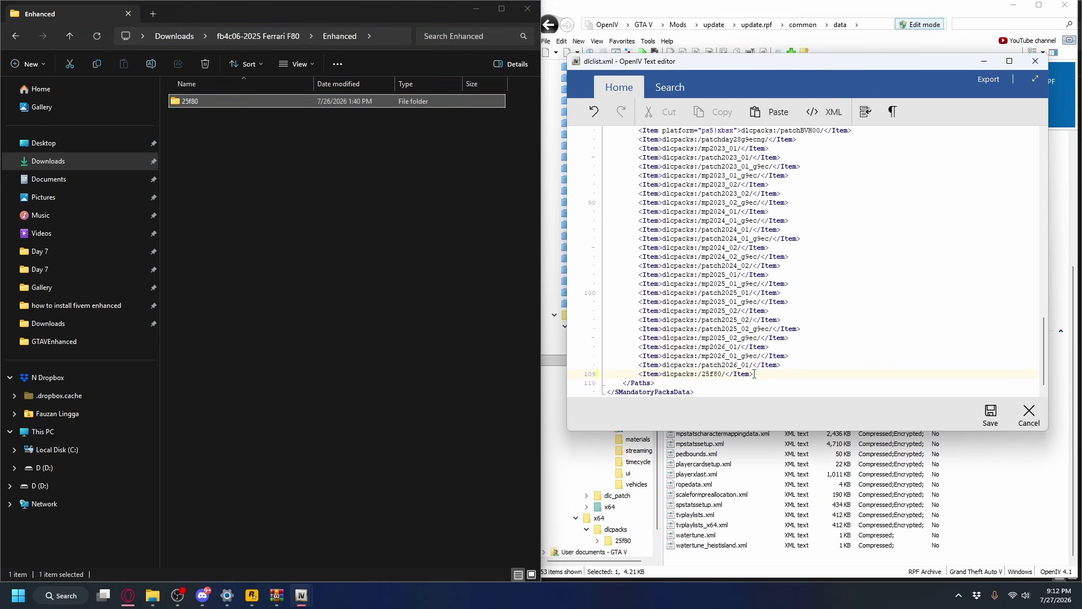
{"action": "left_click_drag", "start_coordinate": [745, 363], "coordinate": [755, 374]}
{"action": "left_click", "coordinate": [991, 415]}
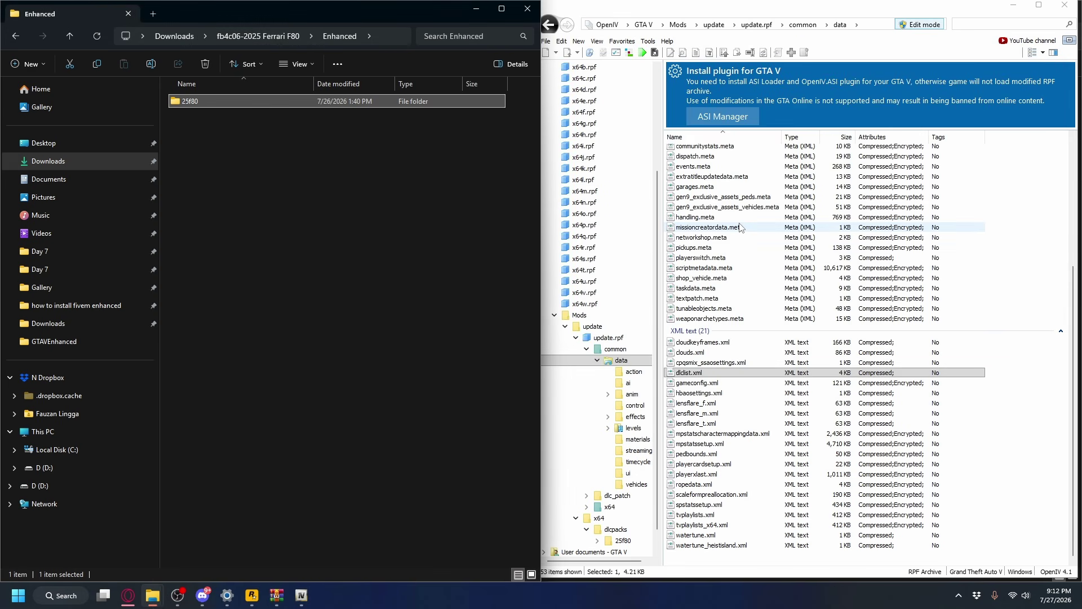
- Switch to the GTAVEnhanced folder in File Explorer and examine Mods\update and the original update folder with its update.rpf and update2.rpf files
{"action": "key", "text": "alt+Tab"}
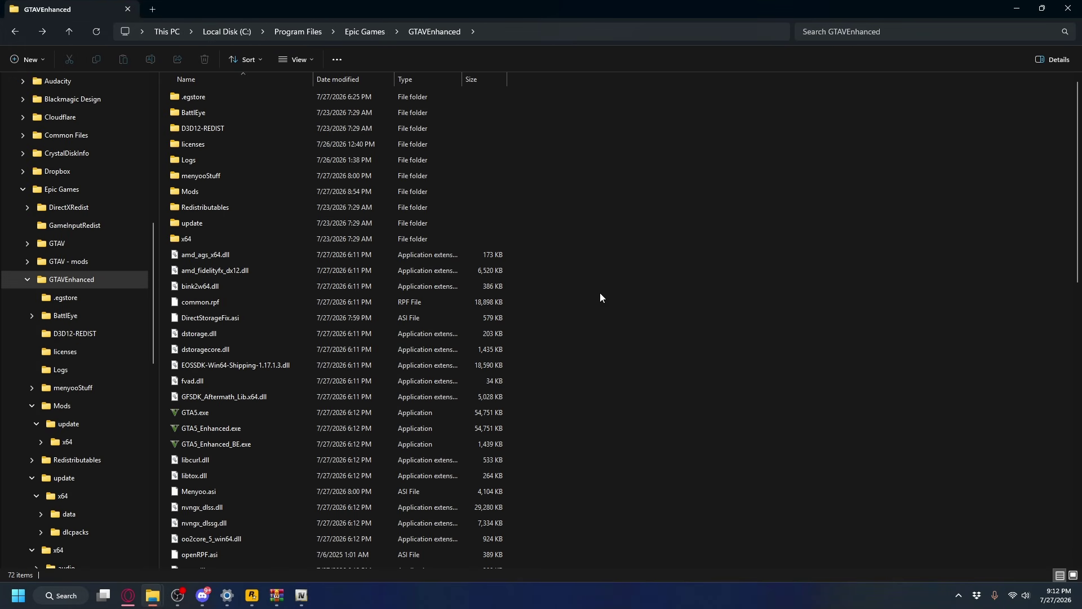
{"action": "left_click", "coordinate": [241, 190]}
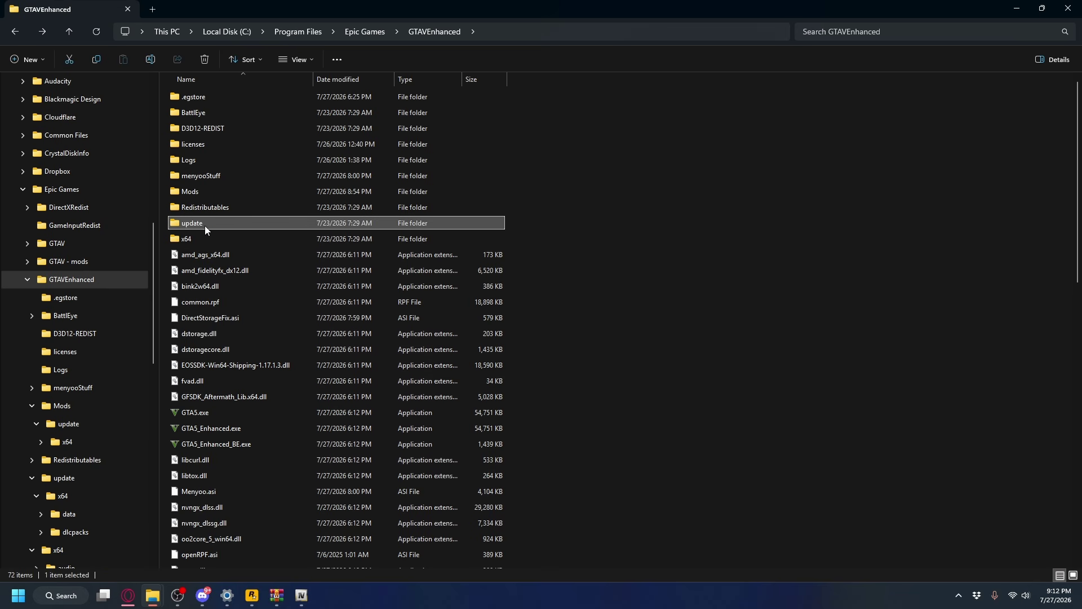
{"action": "key", "text": "Return"}
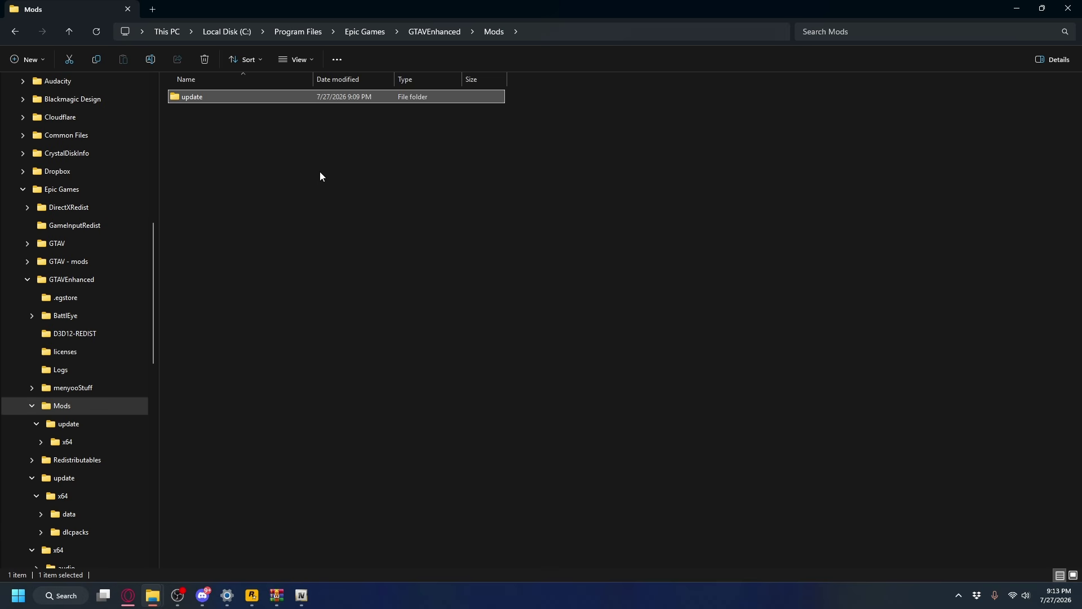
{"action": "double_click", "coordinate": [221, 100]}
{"action": "key", "text": "alt+Left"}
{"action": "key", "text": "alt+Left"}
{"action": "double_click", "coordinate": [194, 225]}
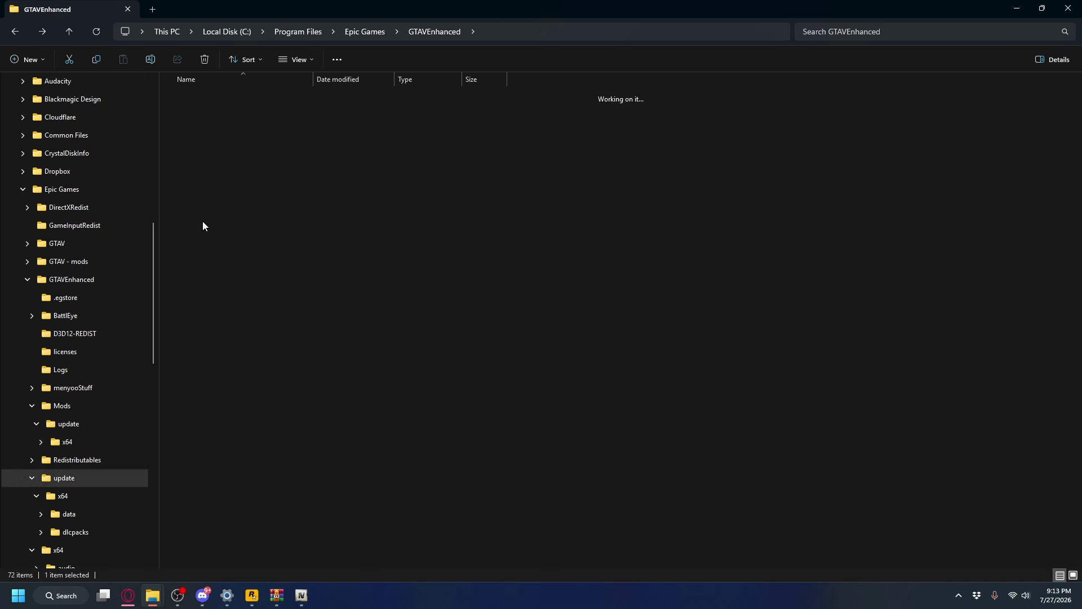
{"action": "left_click", "coordinate": [198, 96]}
{"action": "left_click", "coordinate": [200, 112]}
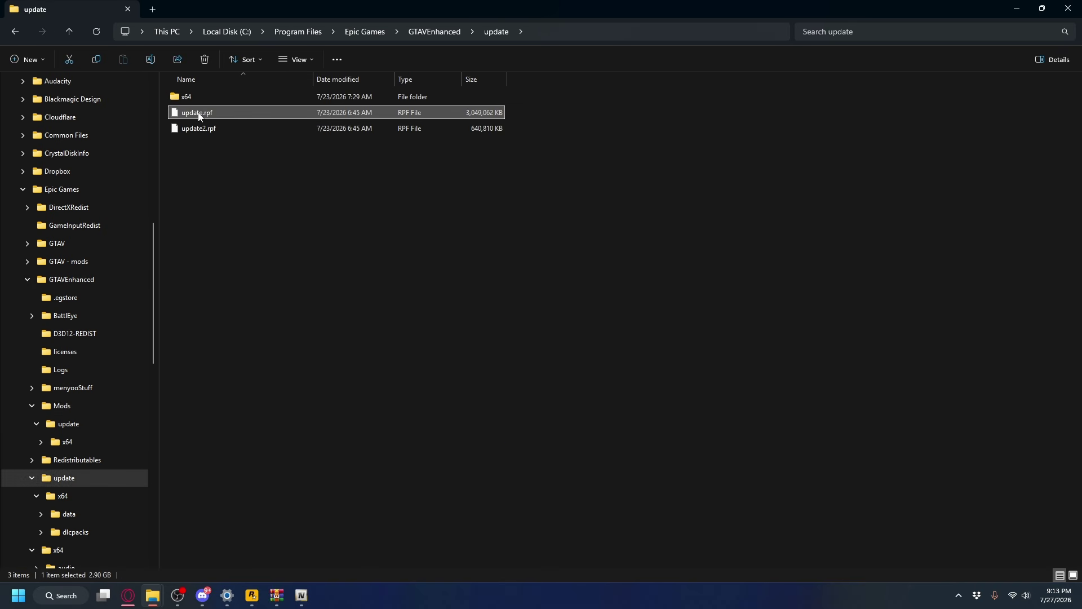
{"action": "left_click", "coordinate": [205, 129]}
{"action": "left_click", "coordinate": [350, 207]}
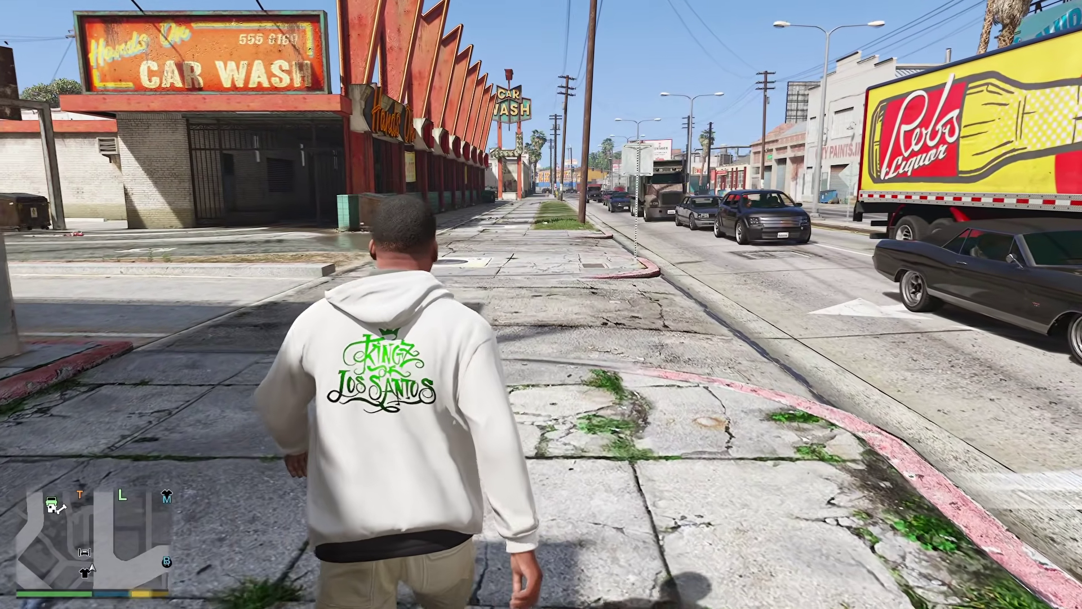
{"action": "key", "text": "w"}
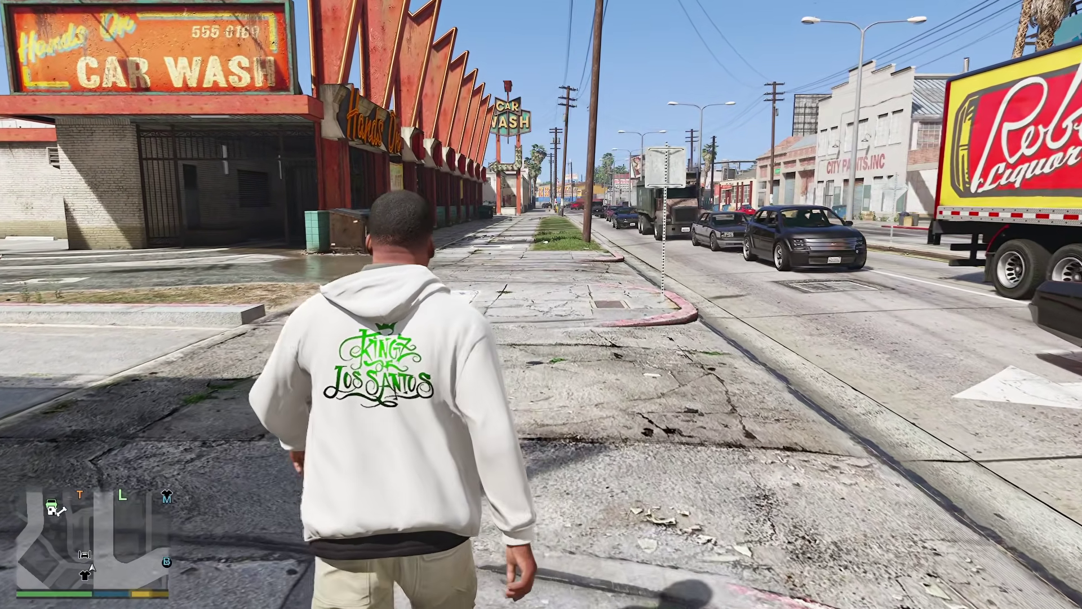
{"action": "key", "text": "w"}
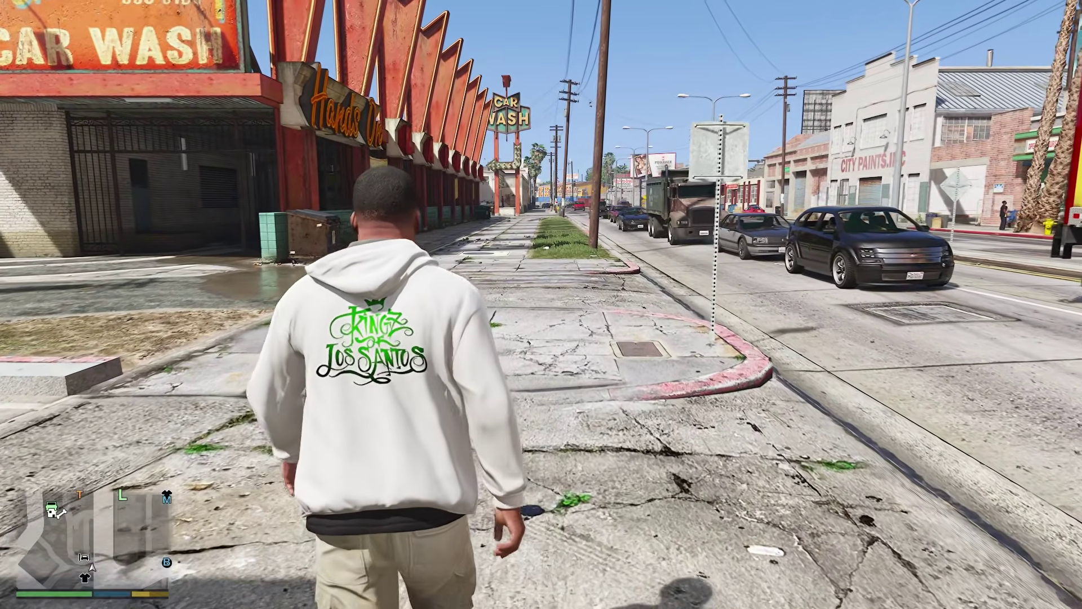
{"action": "key", "text": "w"}
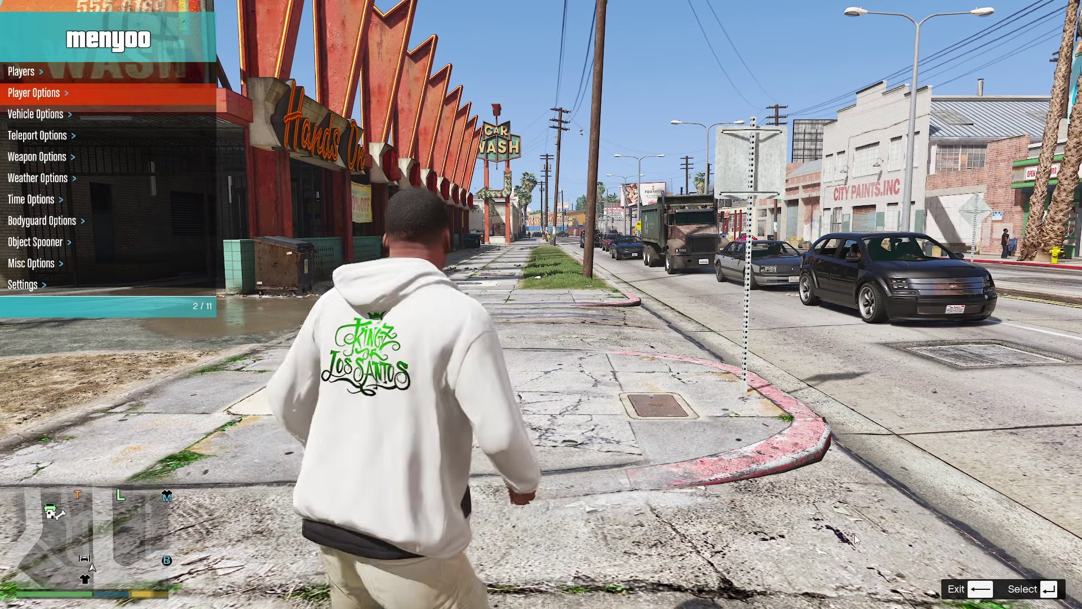
{"action": "key", "text": "w"}
- Look through Menyoo's Player Options as far as Invincibility and return to the main list
{"action": "key", "text": "Return"}
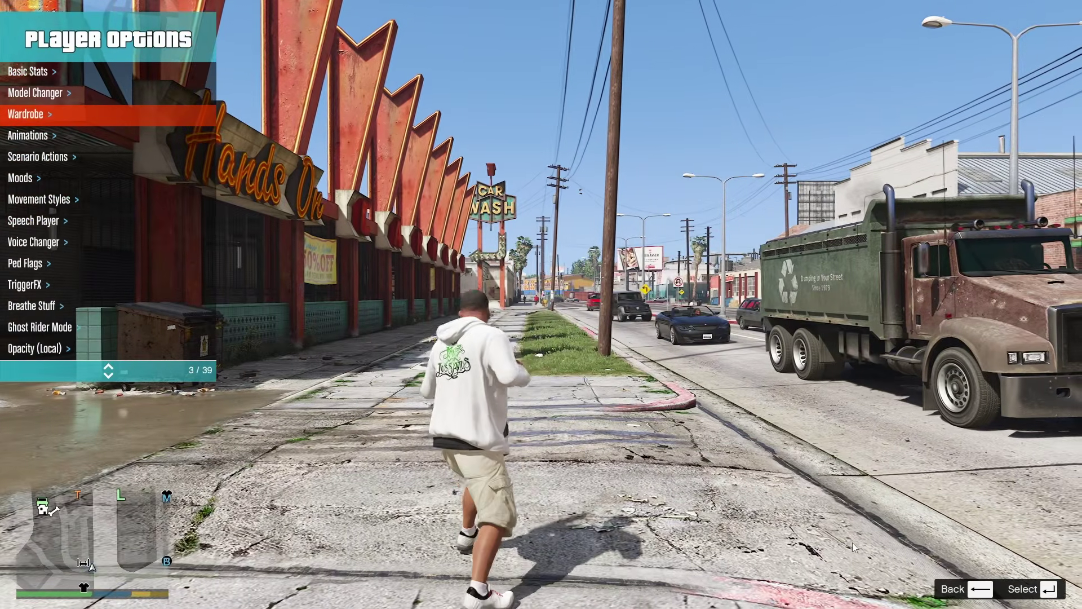
{"action": "key", "text": "Down"}
{"action": "key", "text": "Down"}
{"action": "key", "text": "Down"}
{"action": "key", "text": "Down"}
{"action": "key", "text": "Down"}
{"action": "key", "text": "Down"}
{"action": "key", "text": "Down"}
{"action": "key", "text": "Down"}
{"action": "key", "text": "Down"}
{"action": "key", "text": "Down"}
{"action": "key", "text": "Down"}
{"action": "key", "text": "Down"}
{"action": "key", "text": "Down"}
{"action": "key", "text": "Down"}
{"action": "key", "text": "Down"}
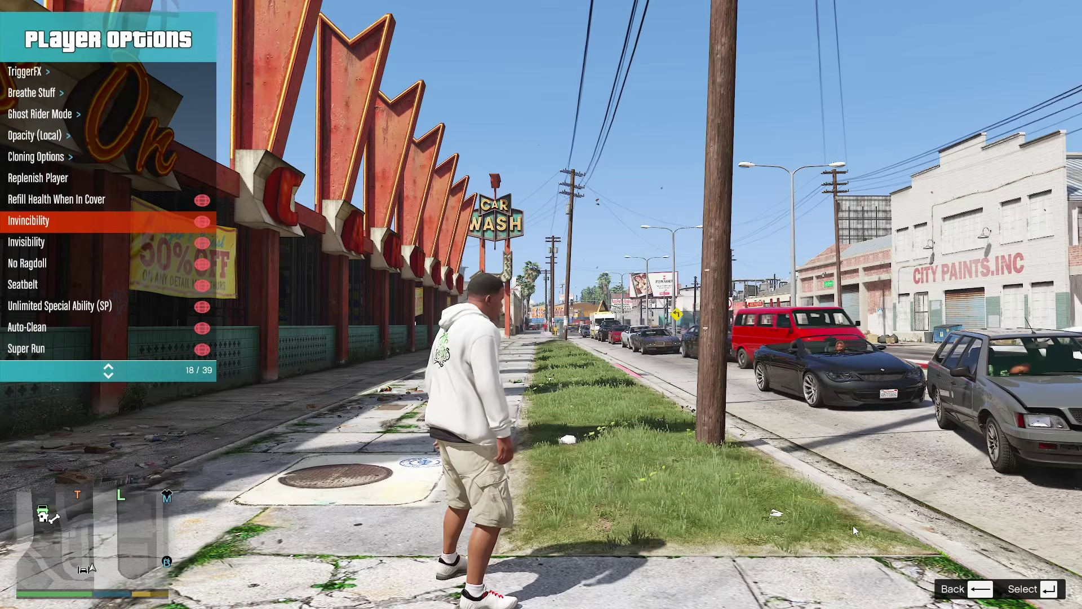
{"action": "key", "text": "BackSpace"}
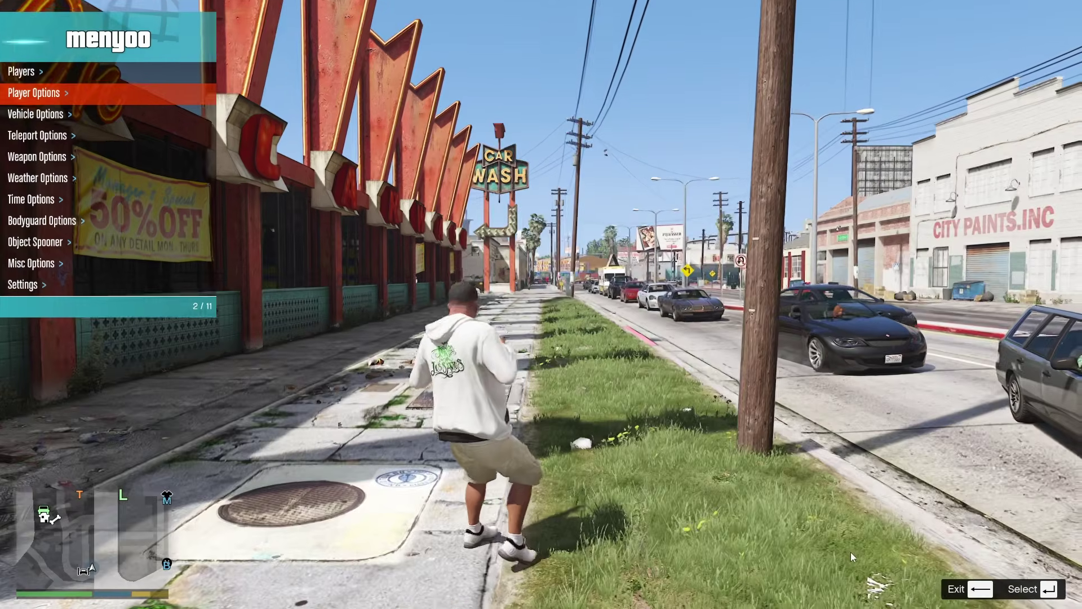
- Set the in-game clock hour to 13 in Menyoo's Time Options and return to the main list
{"action": "key", "text": "Down"}
{"action": "key", "text": "Down"}
{"action": "key", "text": "Down"}
{"action": "key", "text": "Down"}
{"action": "key", "text": "Return"}
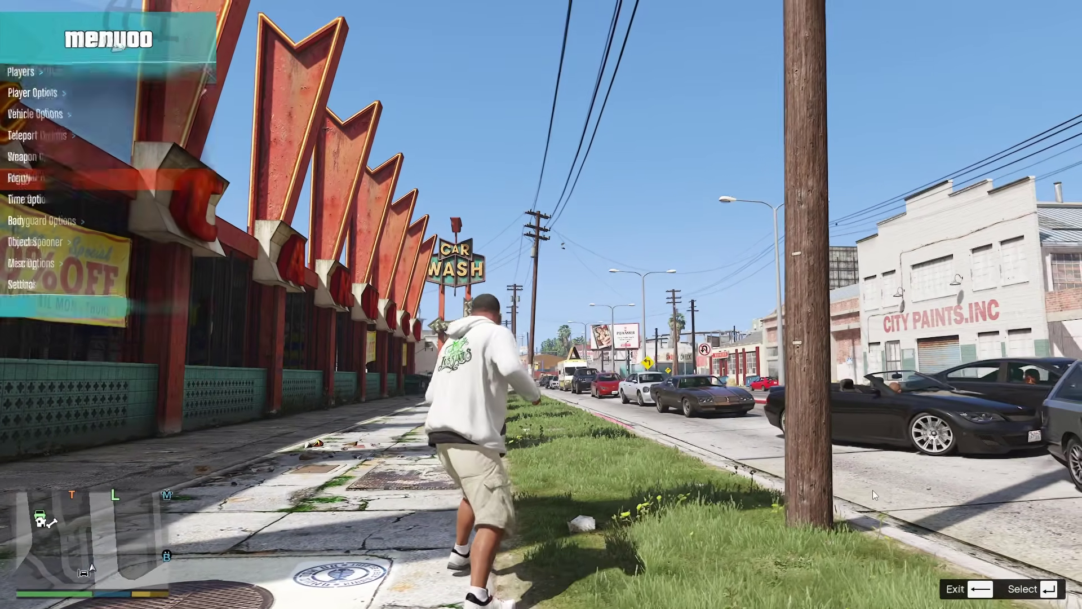
{"action": "key", "text": "Down"}
{"action": "key", "text": "Return"}
{"action": "key", "text": "Down"}
{"action": "key", "text": "Down"}
{"action": "key", "text": "Down"}
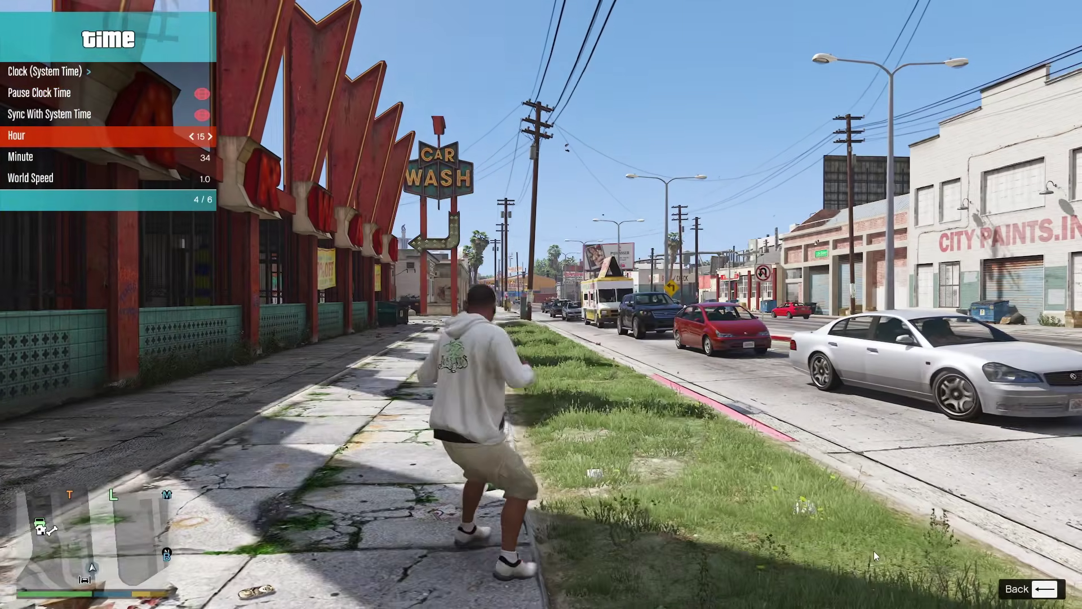
{"action": "key", "text": "Left"}
{"action": "key", "text": "Left"}
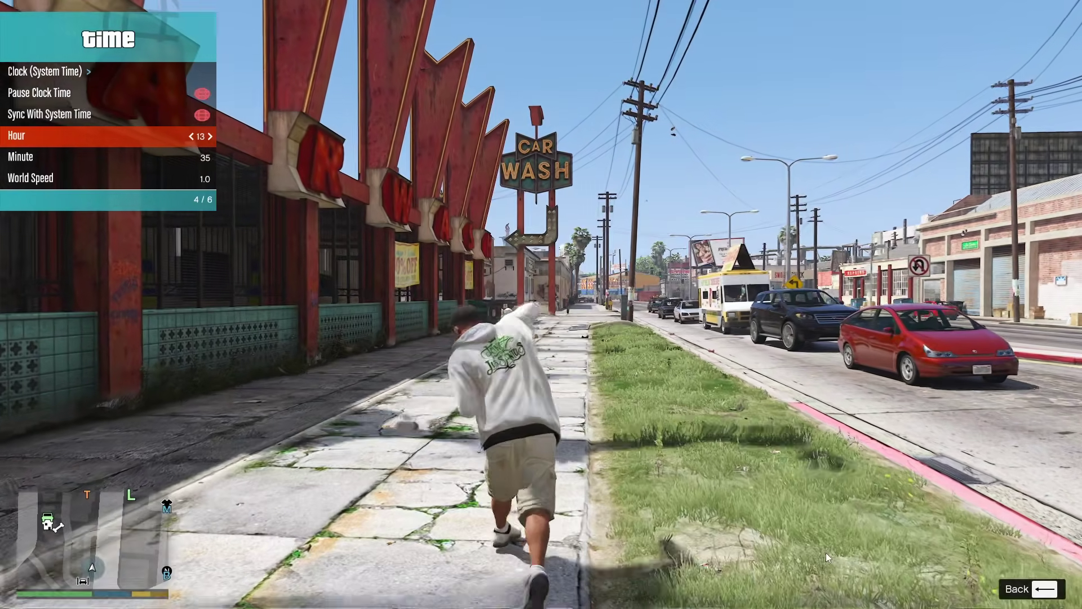
{"action": "key", "text": "BackSpace"}
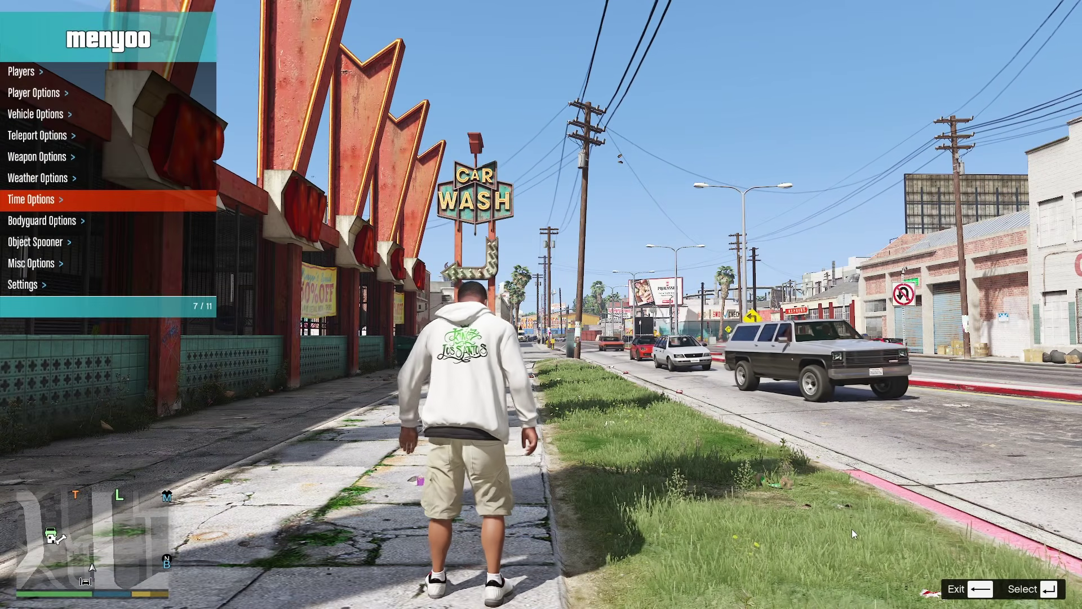
- Spawn the add-on Ferrari with Menyoo's Vehicle Spawner by inputting the model name 25f80
{"action": "key", "text": "Up"}
{"action": "key", "text": "Up"}
{"action": "key", "text": "Up"}
{"action": "key", "text": "Up"}
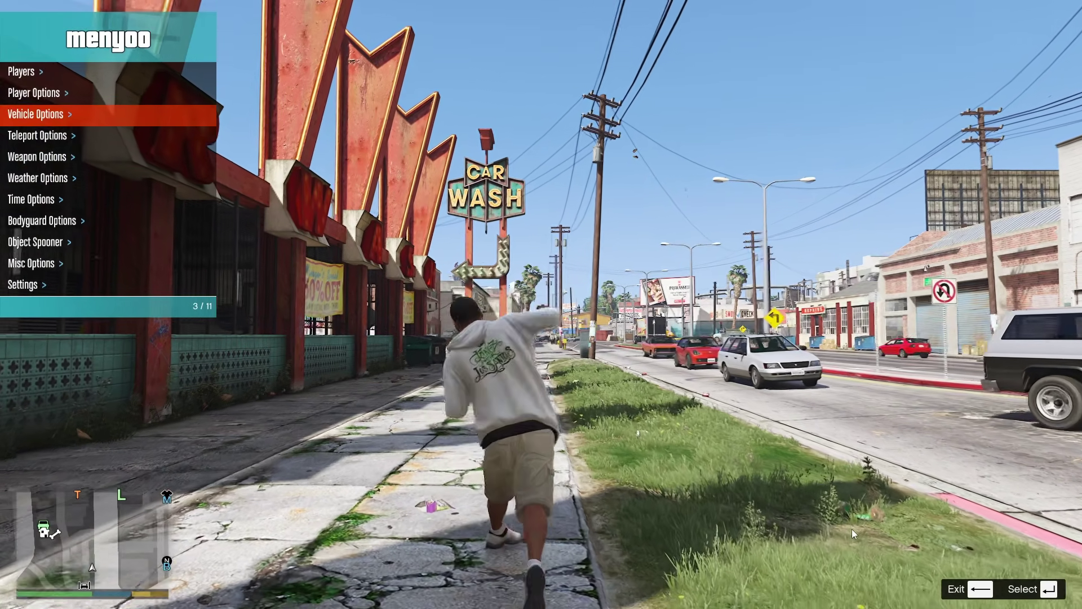
{"action": "key", "text": "Return"}
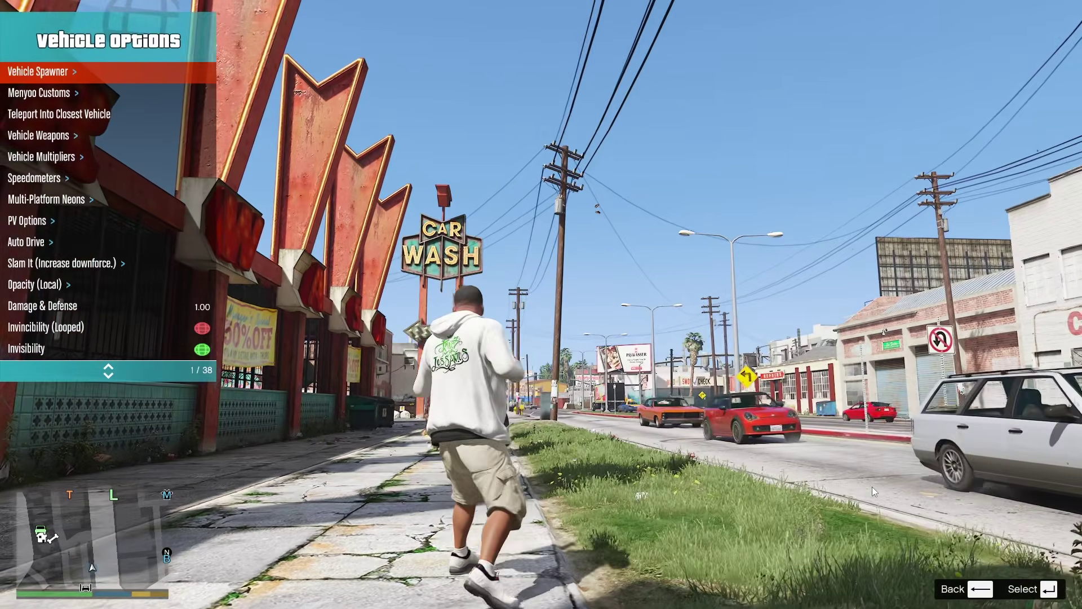
{"action": "key", "text": "Return"}
{"action": "key", "text": "Up"}
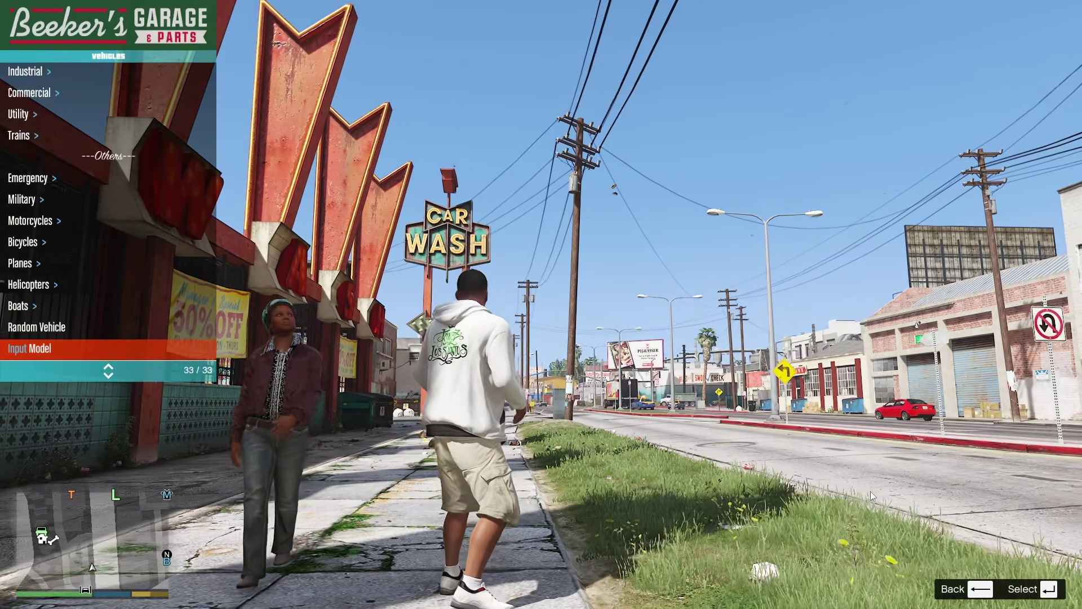
{"action": "key", "text": "Return"}
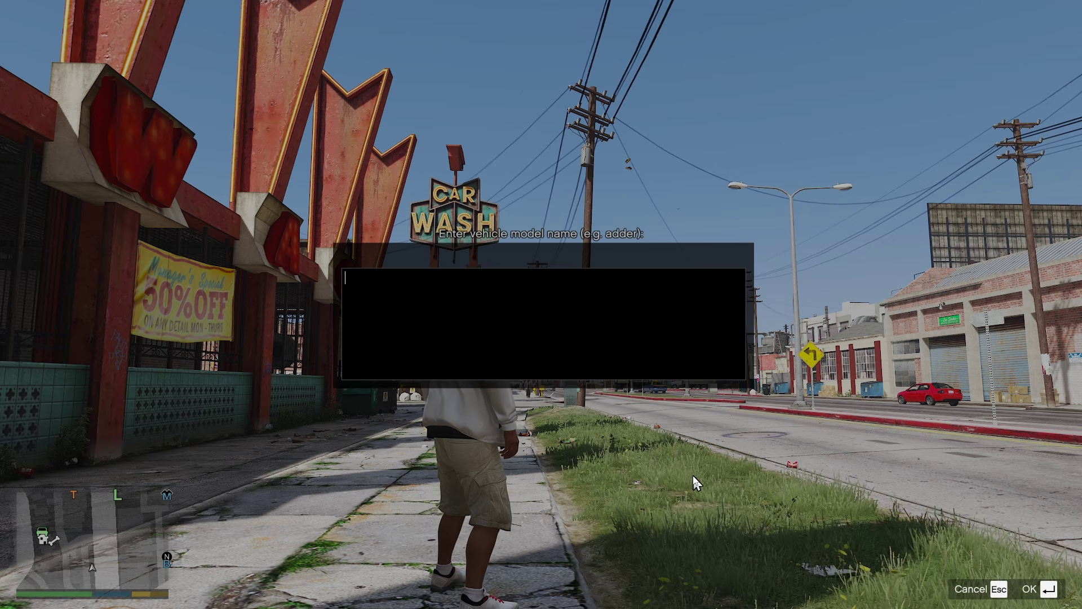
{"action": "type", "text": "25f80"}
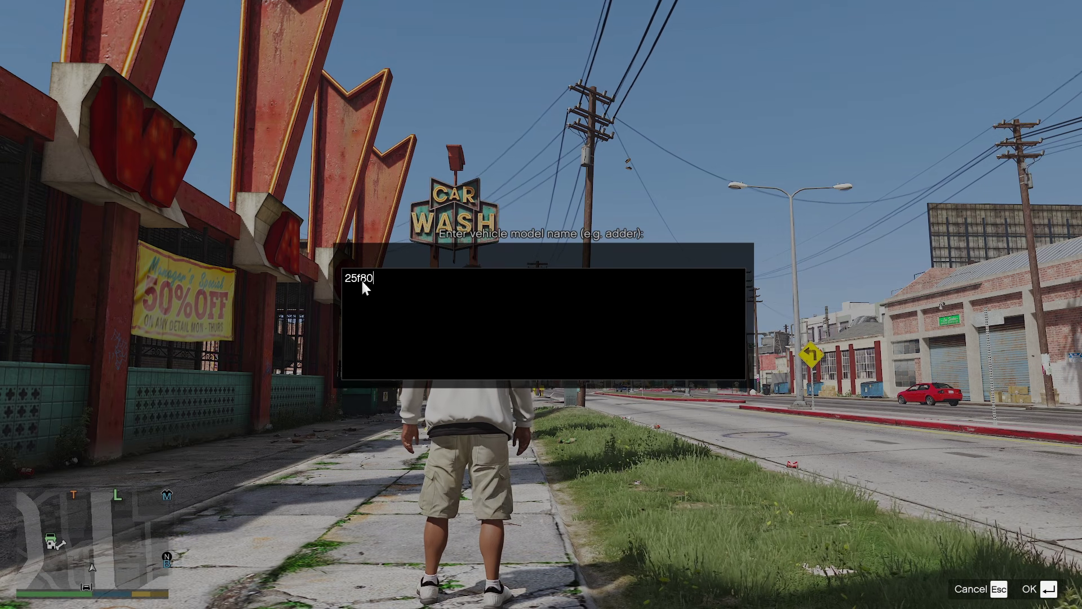
{"action": "key", "text": "Return"}
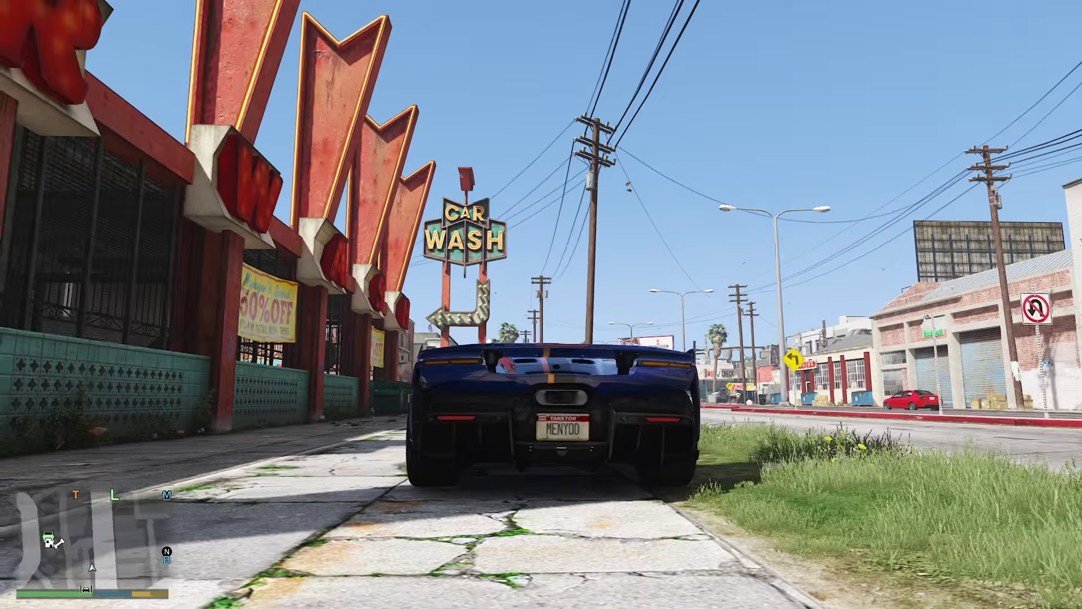